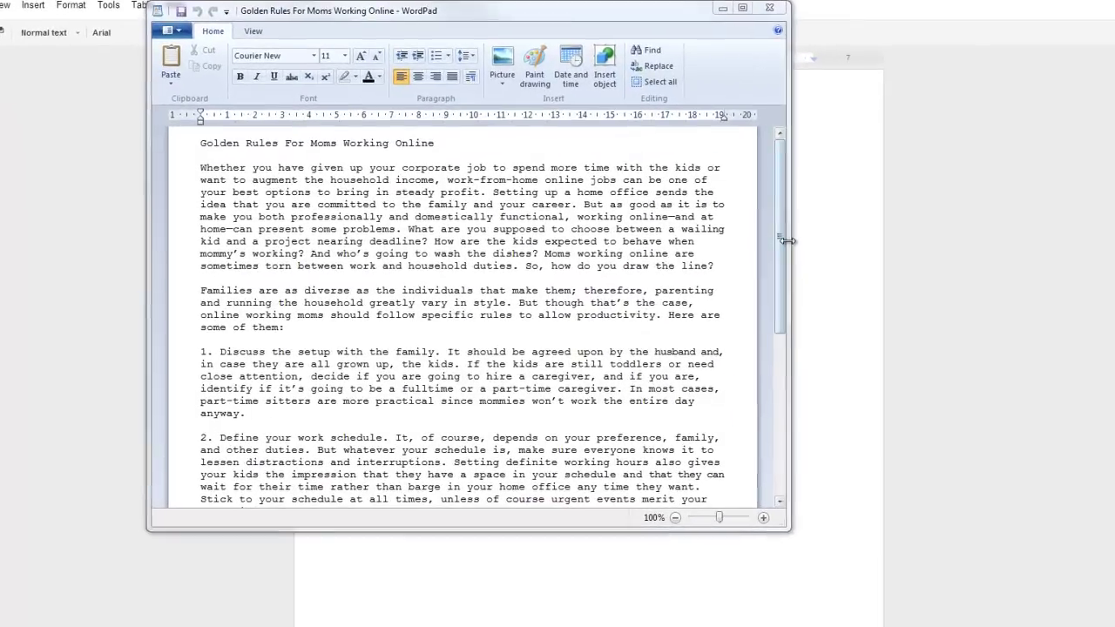
Make the WordPad article window wider and taller so more of the text shows
drag(745, 263, 964, 261)
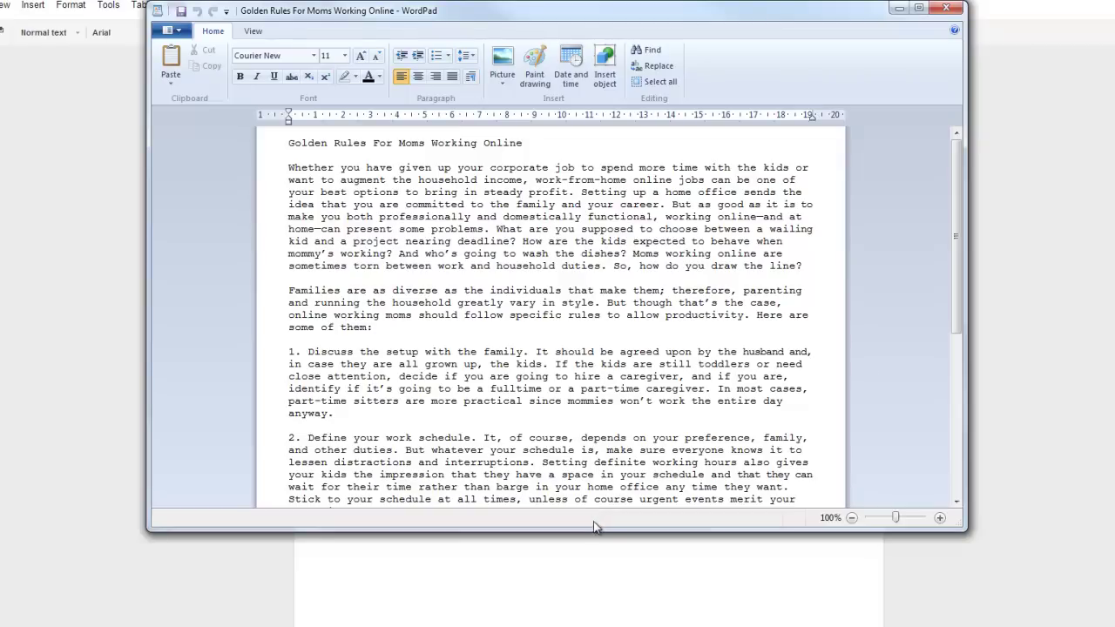
drag(593, 533, 607, 624)
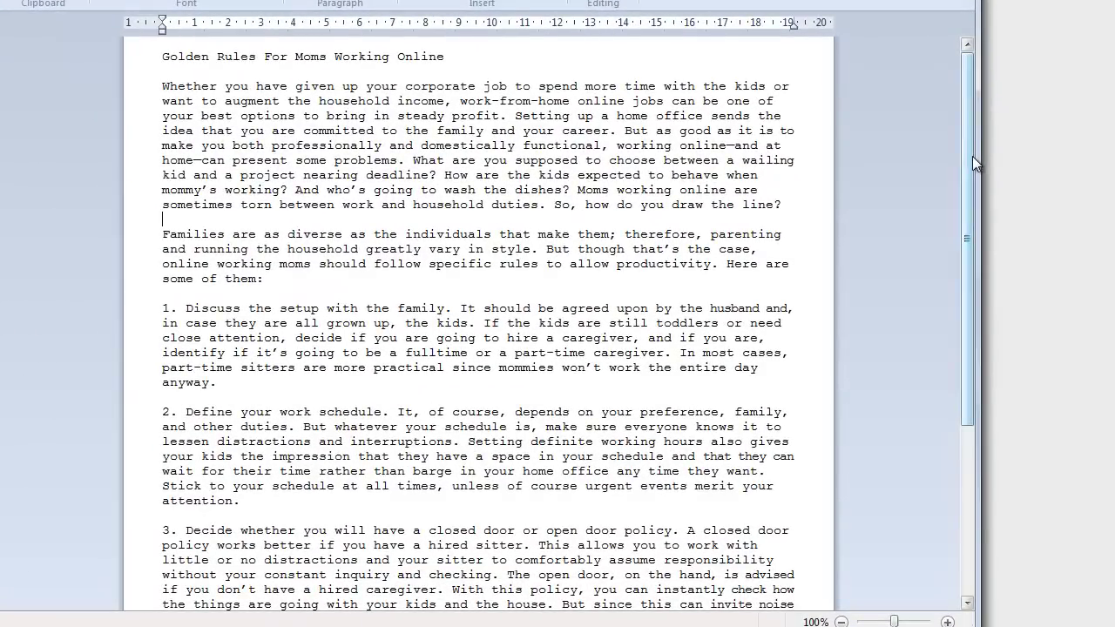
mouse_move(969, 158)
mouse_down()
mouse_move(950, 216)
mouse_move(948, 366)
mouse_up()
drag(961, 328, 1031, 84)
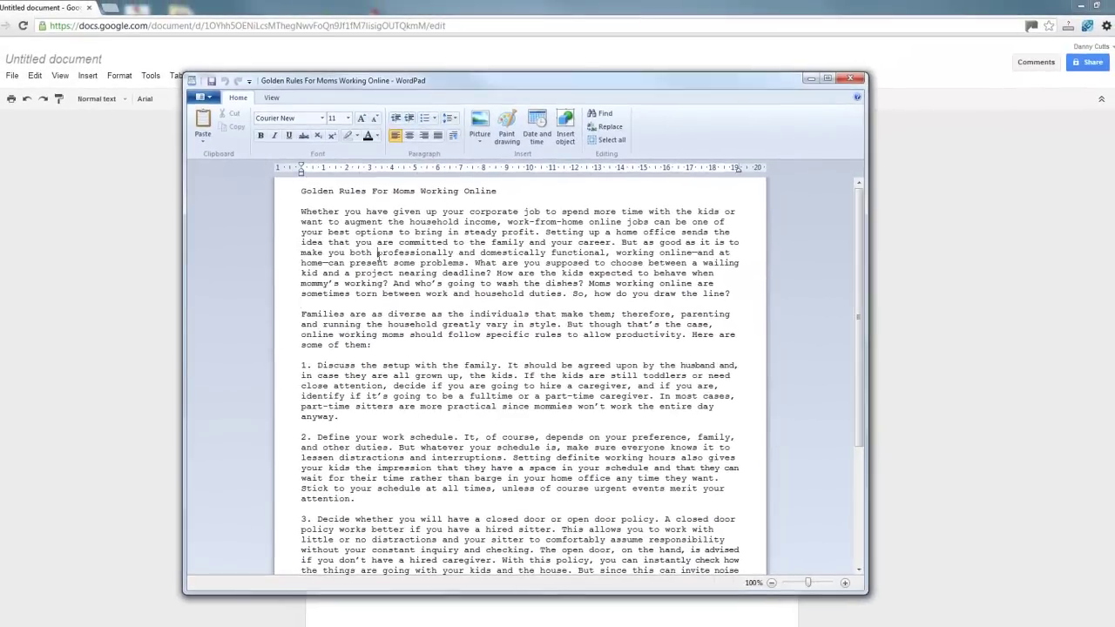
Rename the Google Doc to the article title 'Golden Rules For Moms Working Online'
key(ctrl+a)
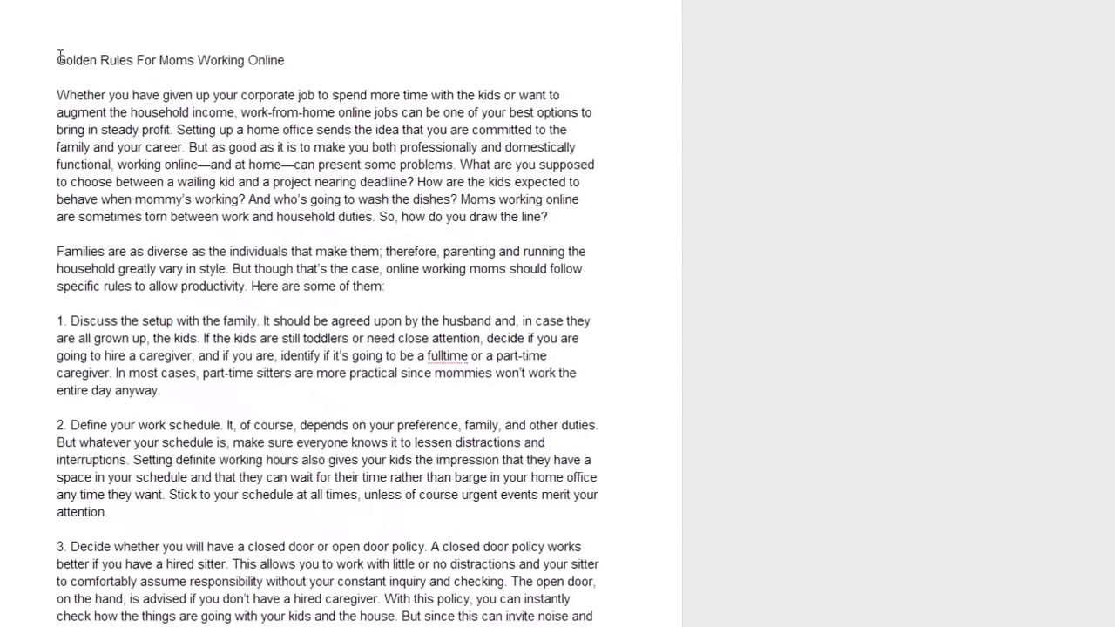
mouse_move(54, 58)
mouse_down()
mouse_move(305, 56)
mouse_move(284, 56)
mouse_up()
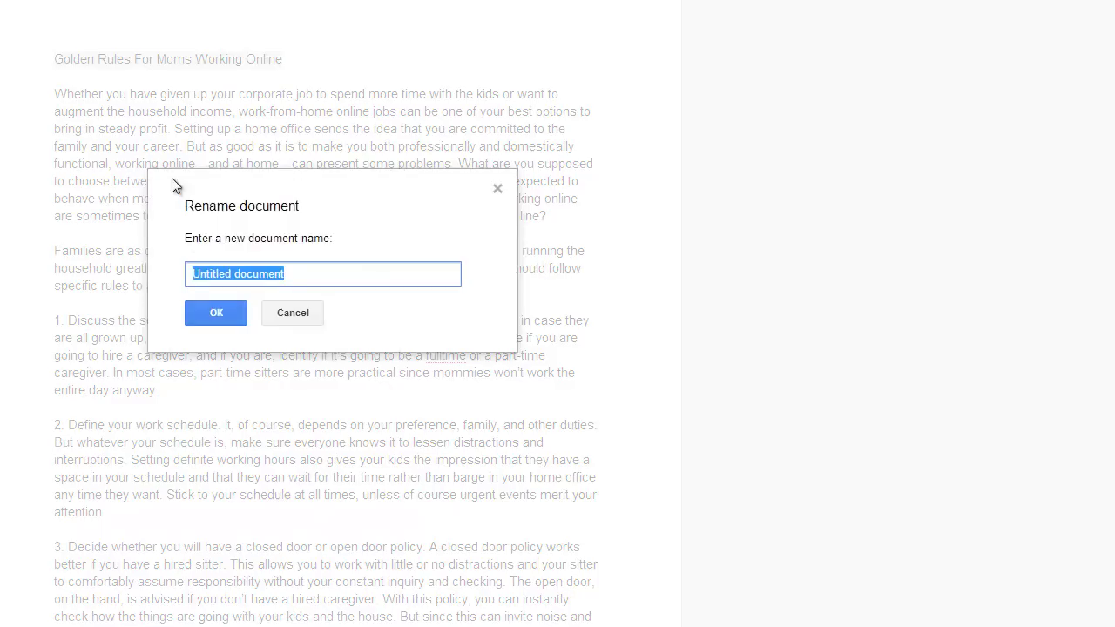
text(Golden Rules For Moms Working Online)
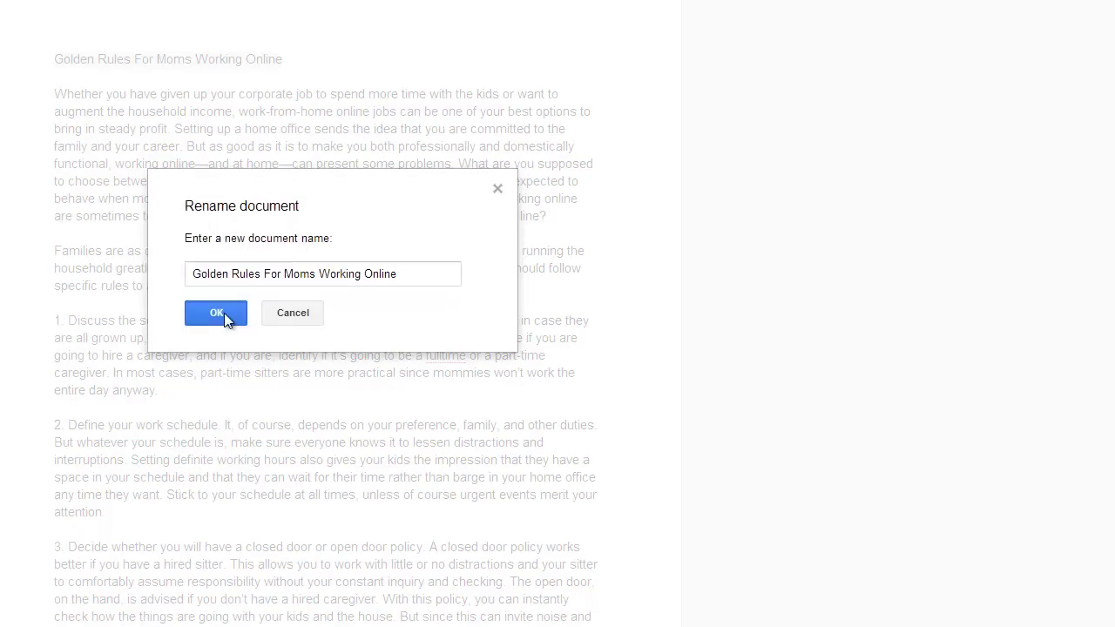
click(224, 313)
click(102, 128)
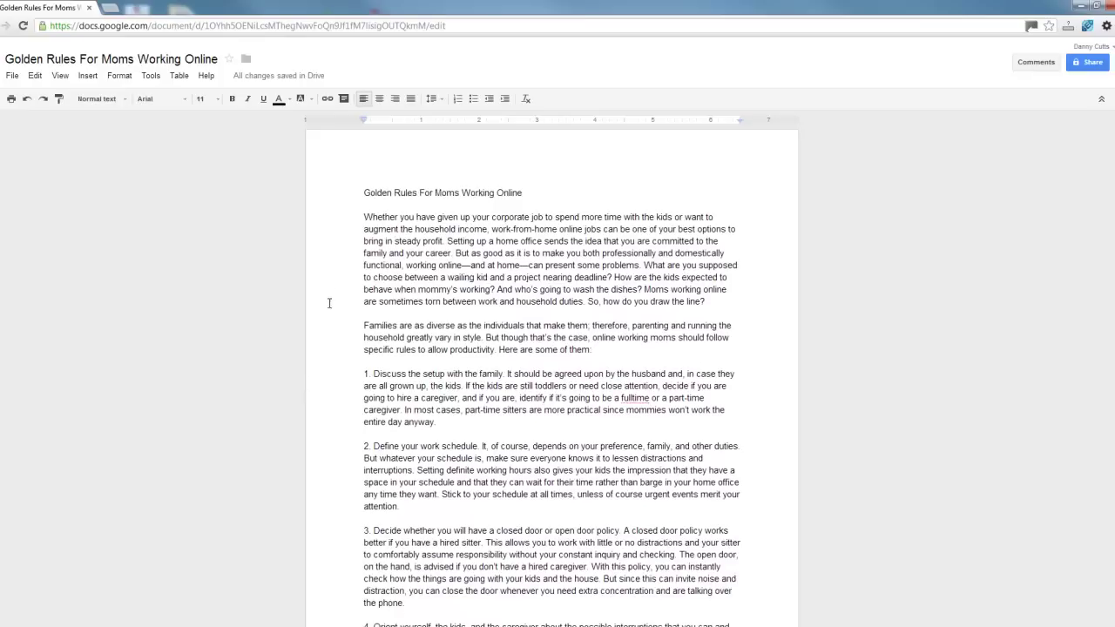
scroll(401, 442, down, 3)
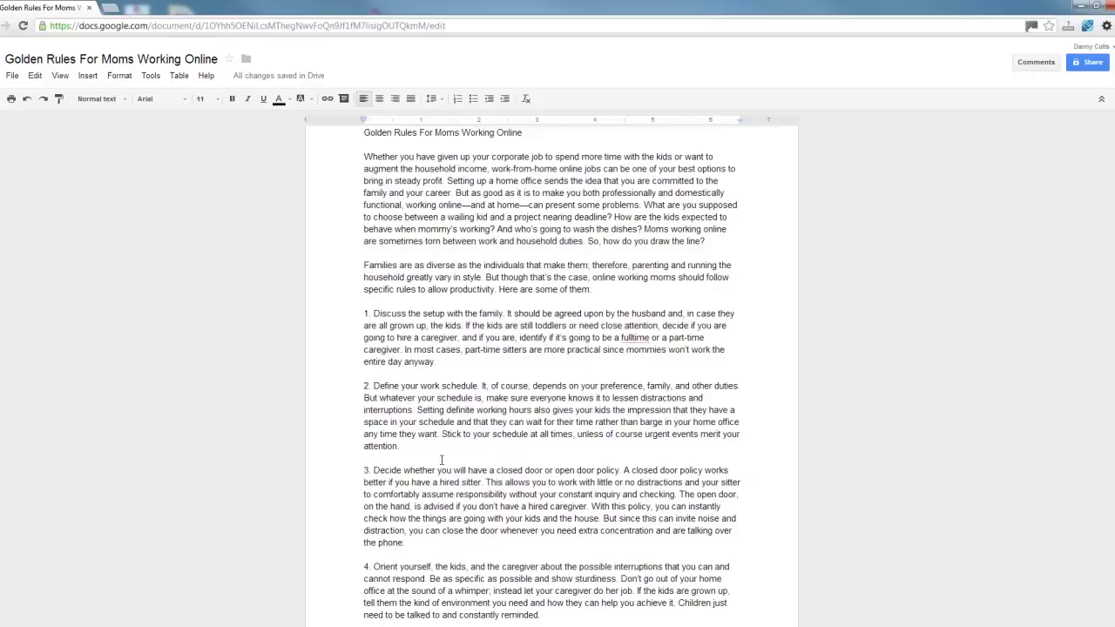
scroll(446, 460, up, 2)
scroll(446, 460, up, 1)
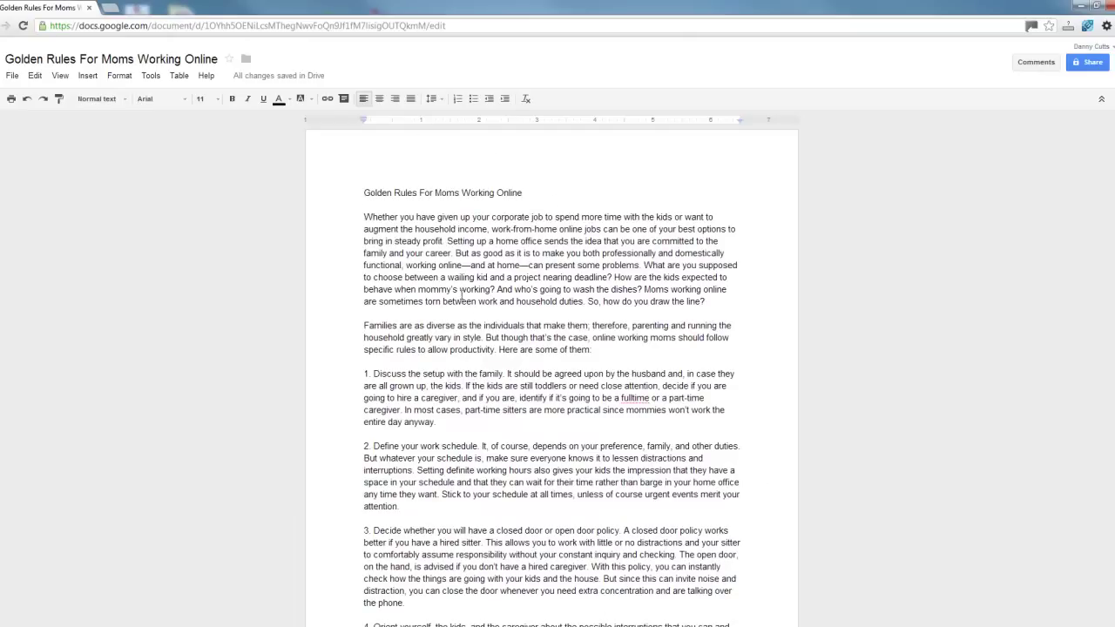
scroll(540, 381, down, 5)
scroll(558, 383, up, 3)
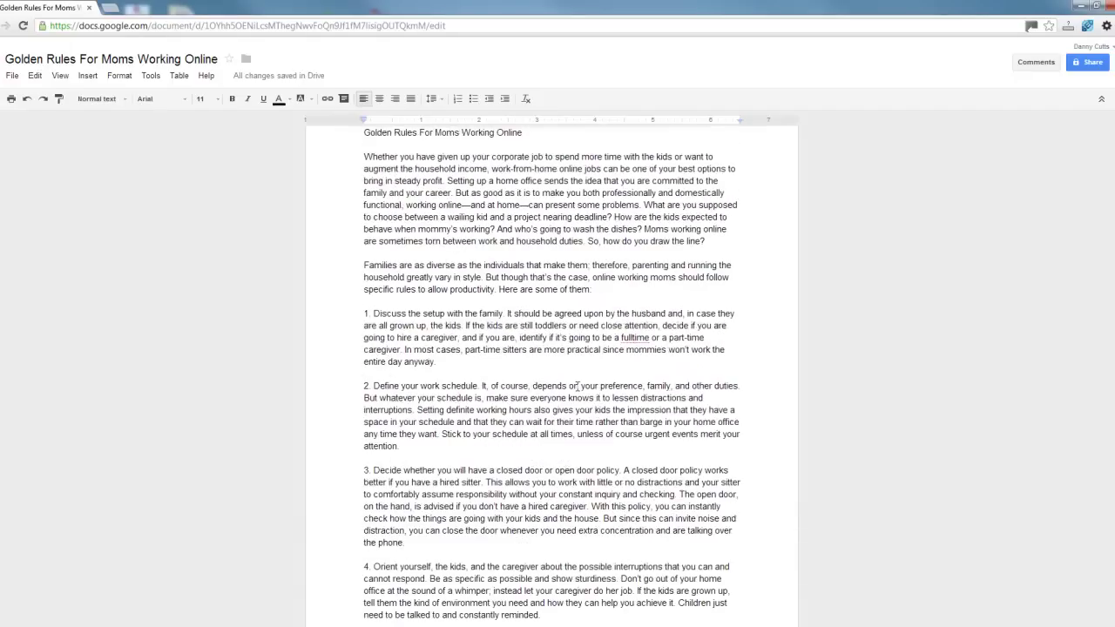
scroll(576, 385, up, 2)
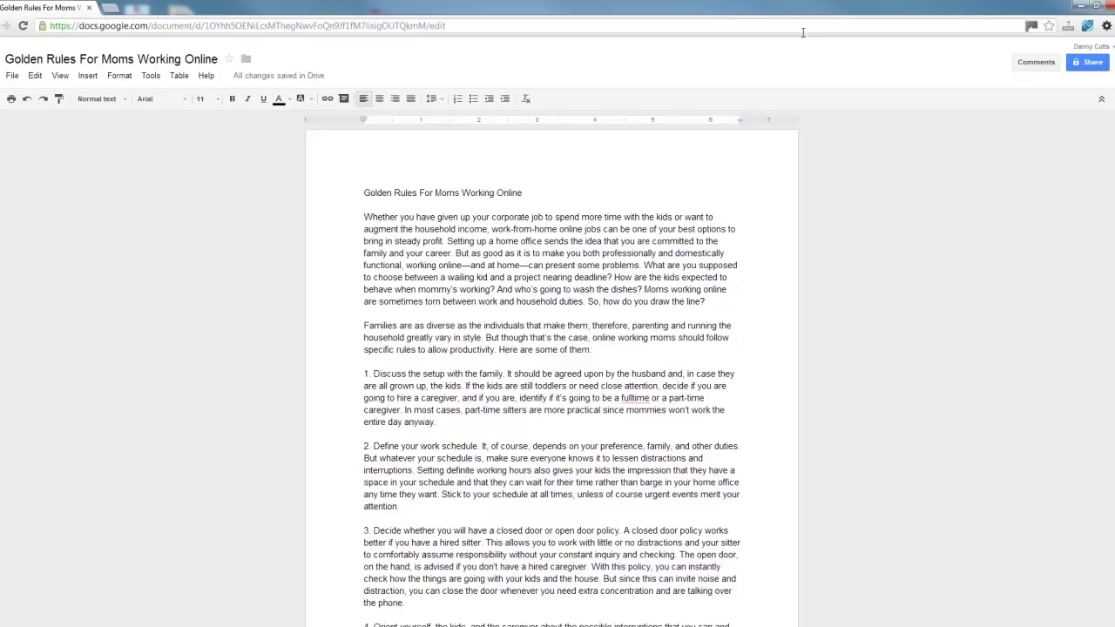
Insert blank lines above the 'Whether' intro paragraph for the new opening
click(366, 216)
key(Return)
key(Return)
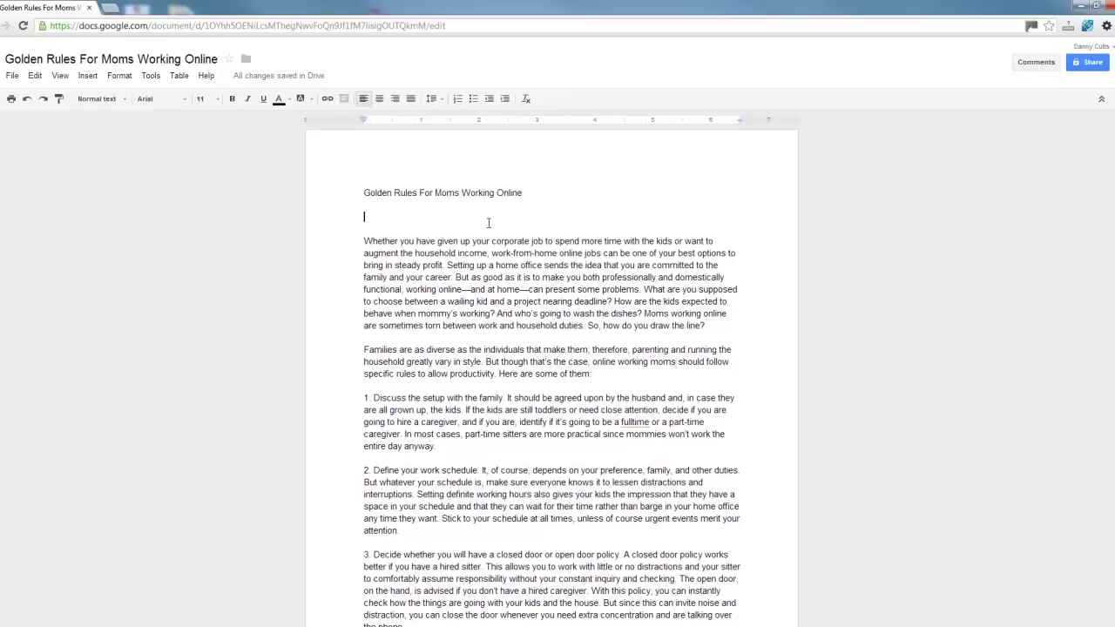
text(You may hav)
text(e given up your)
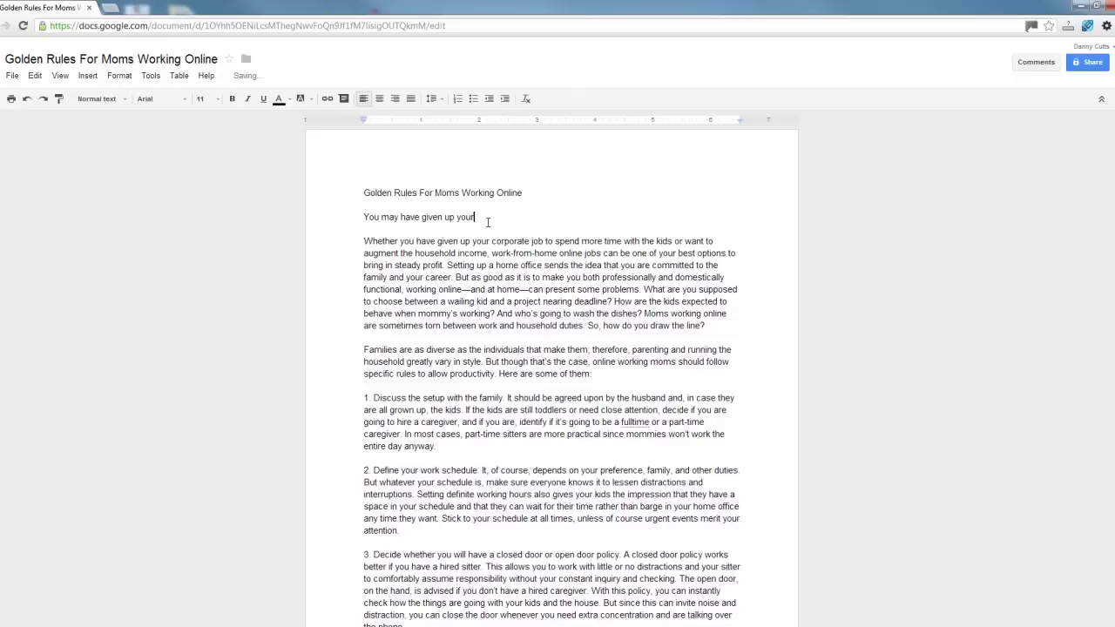
text(norma)
text(l office job)
text( to spend)
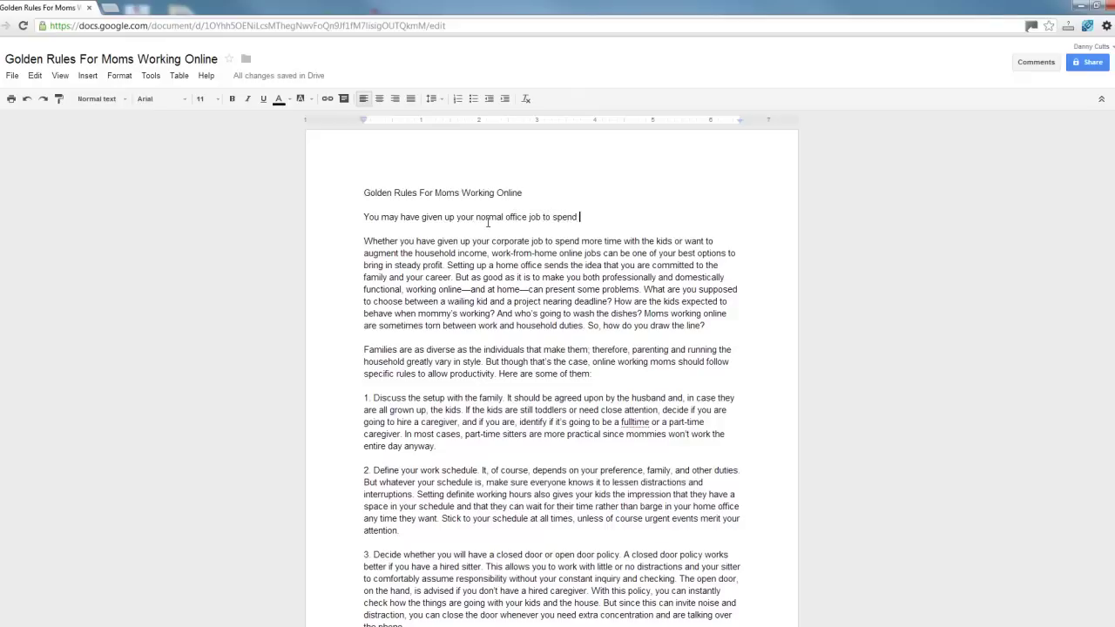
text( time with your )
text(amily )
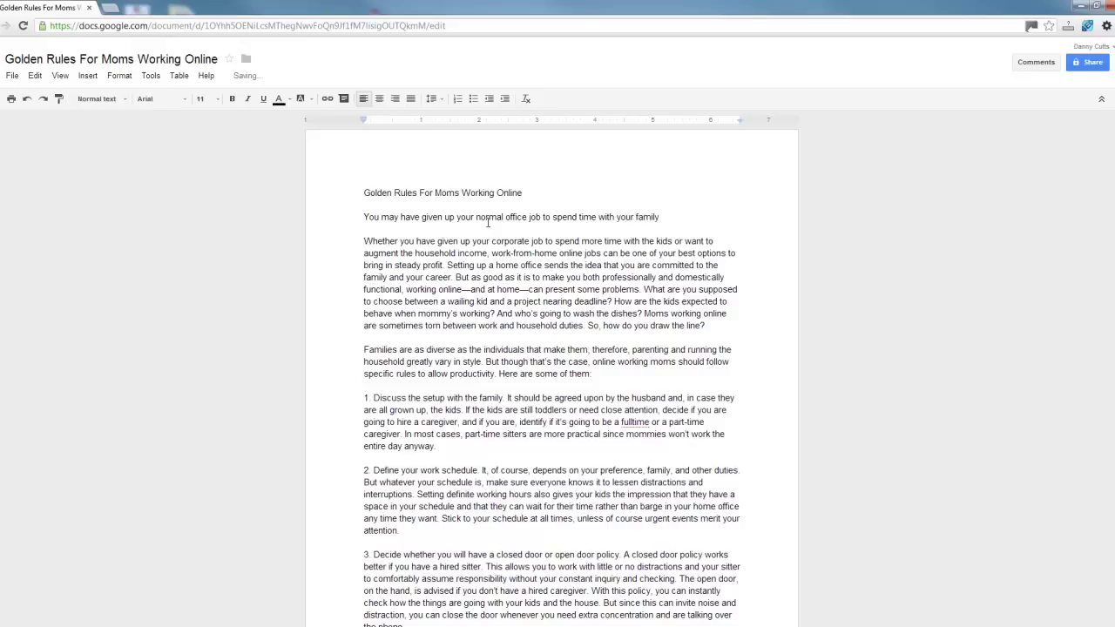
text(or you may want to )
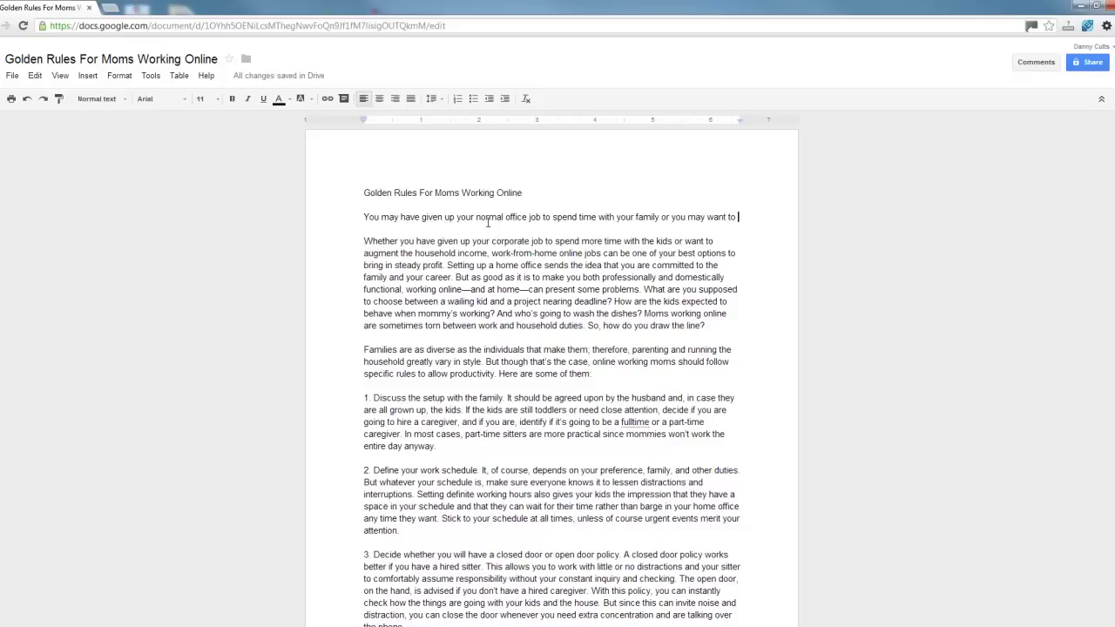
text(top up you)
text(r household income)
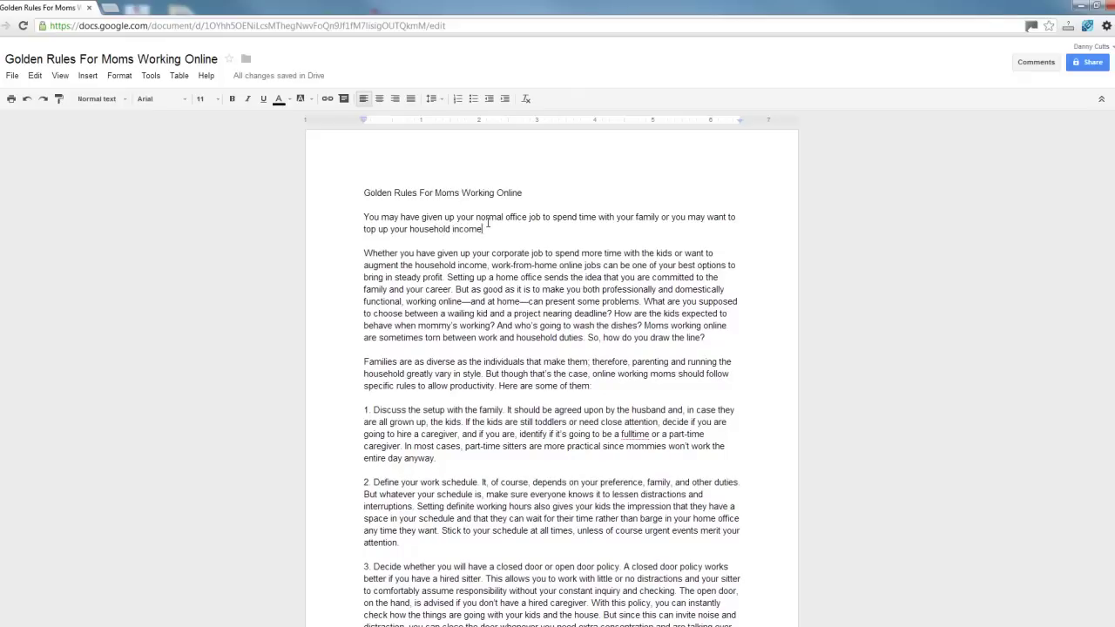
text(, otherway)
Delete the stray 'w' after 'either' in the new intro
key(BackSpace)
key(BackSpace)
key(BackSpace)
key(BackSpace)
key(BackSpace)
text(r )
text(way )
text(working from home at an online job is probablygo)
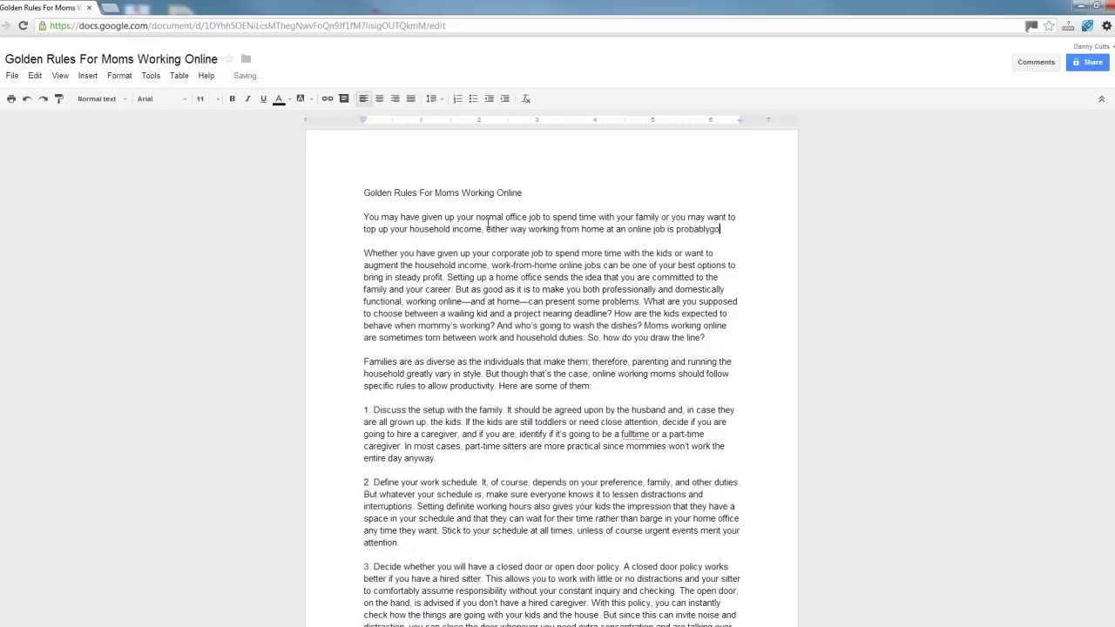
text(ing to be a great option)
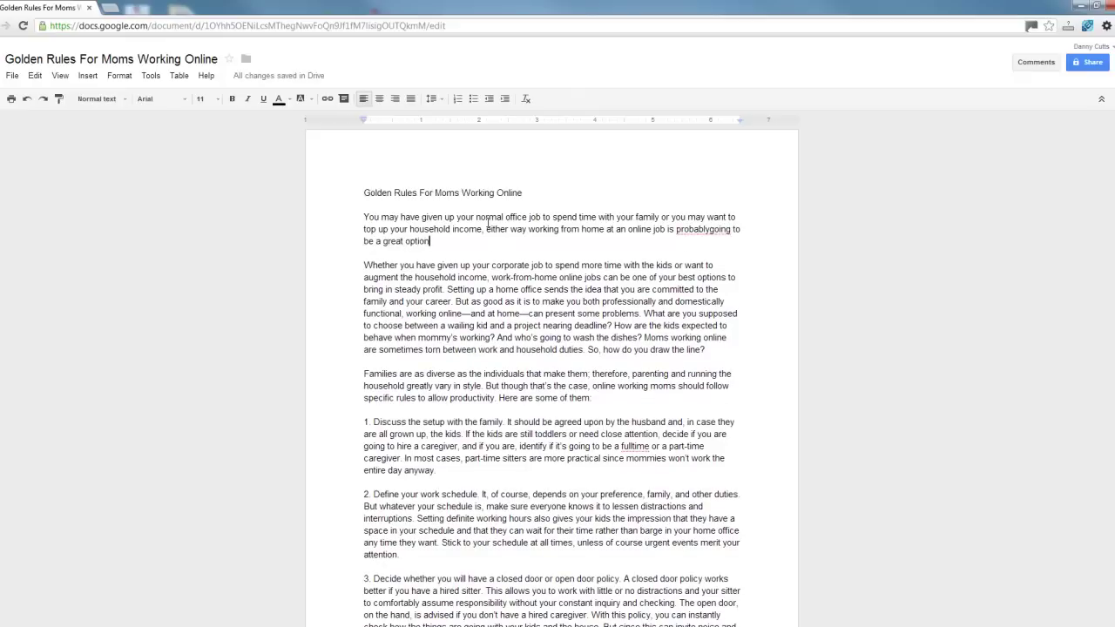
text( for you)
text(. Setting up a home office is a good way to show your family )
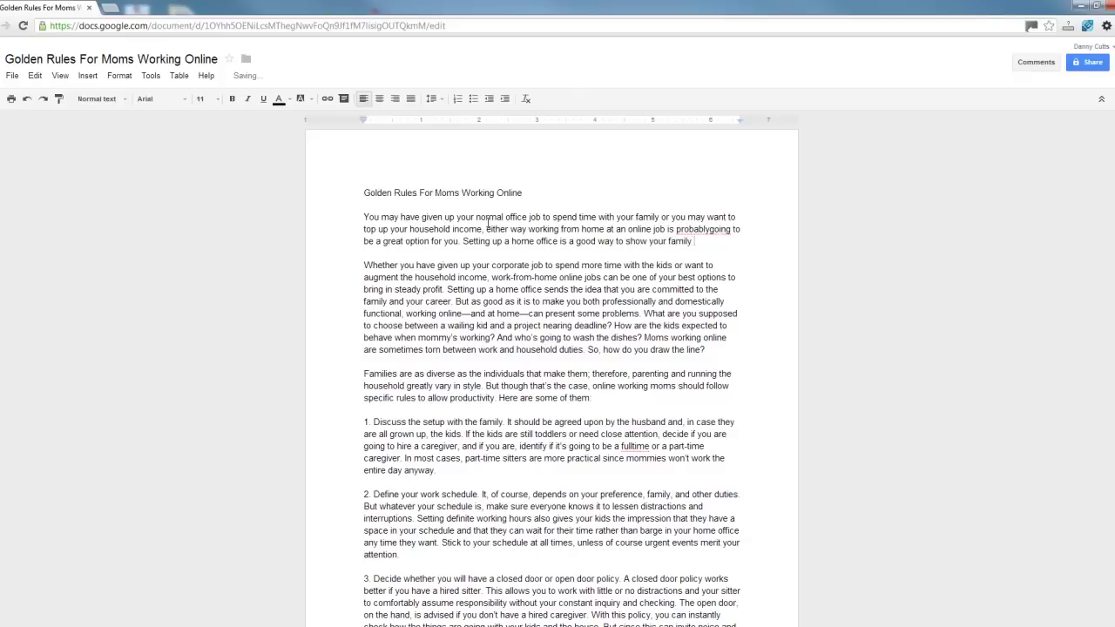
text(and friends )
text(that )
text(you )
text(really)
text( ar)
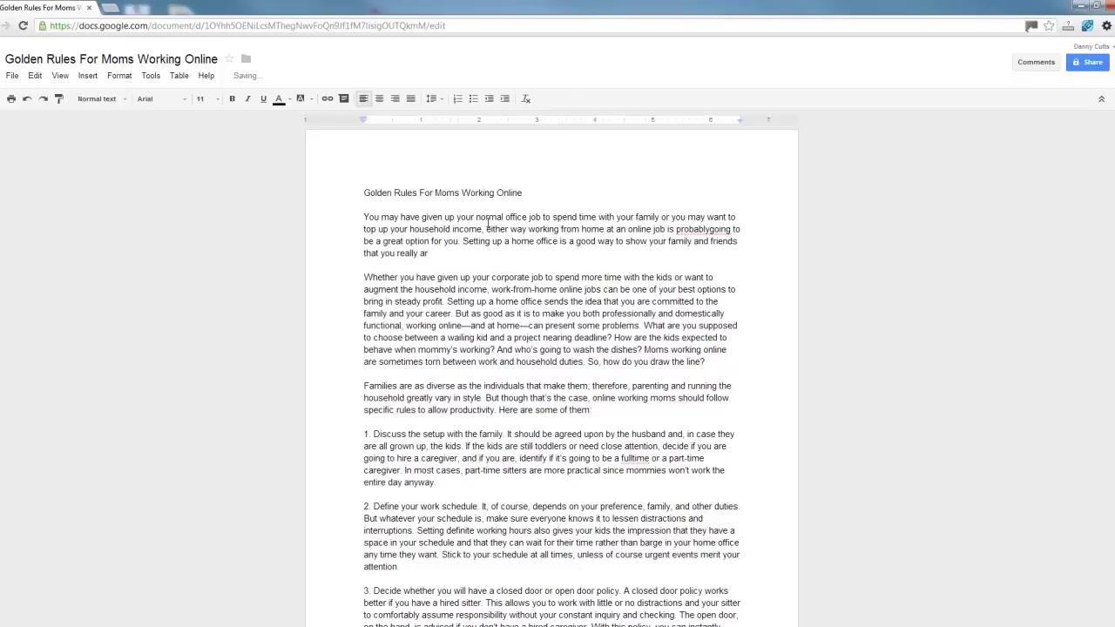
text(e committ)
text(ed to)
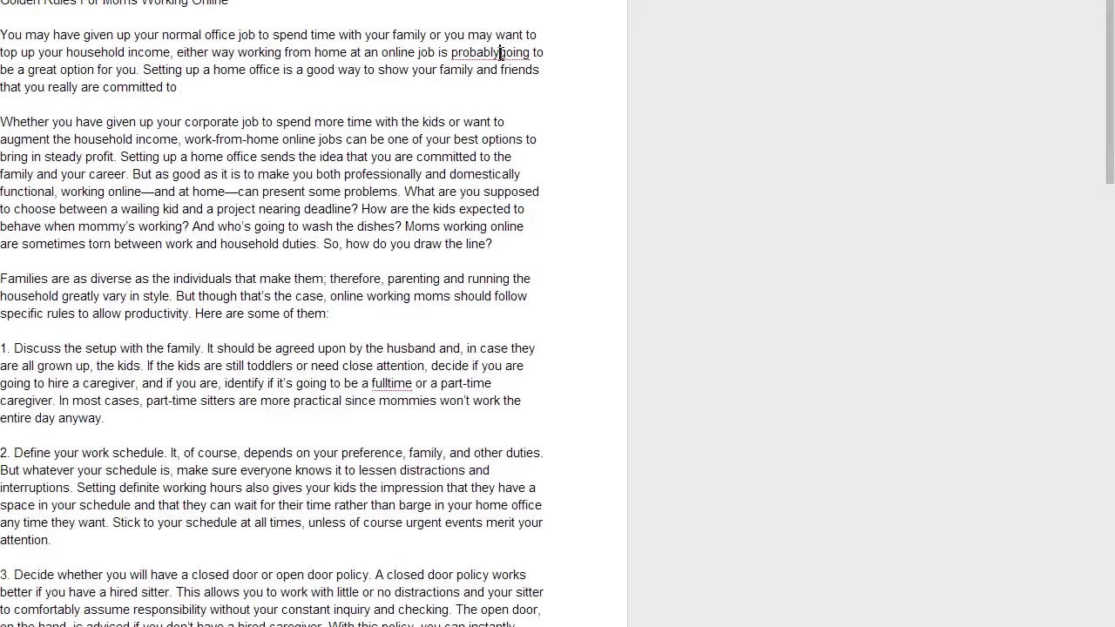
Correct 'probablygoing' to 'probably going' and return to the first paragraph's end
right_click(500, 53)
click(548, 97)
click(236, 88)
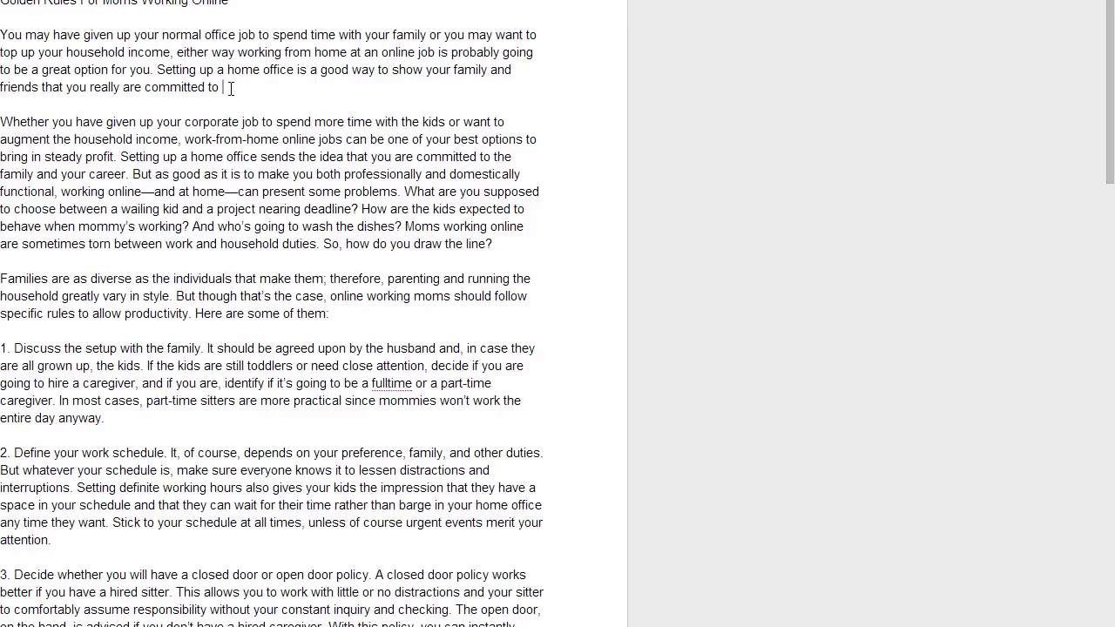
text(being a work)
text(at home mum. )
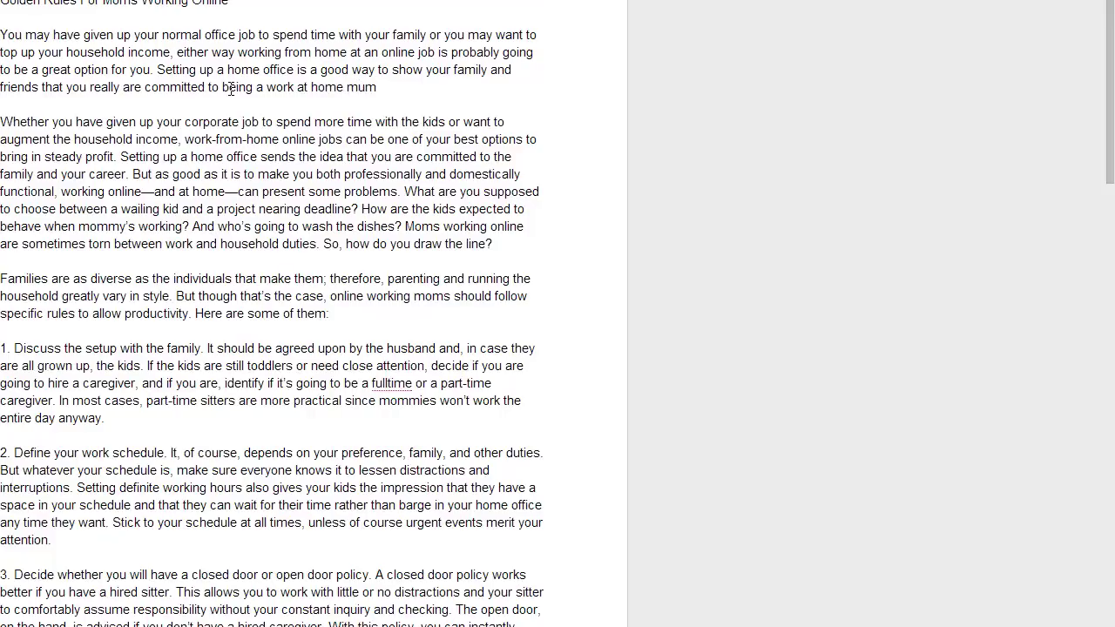
text(Although )
text(it sounds like)
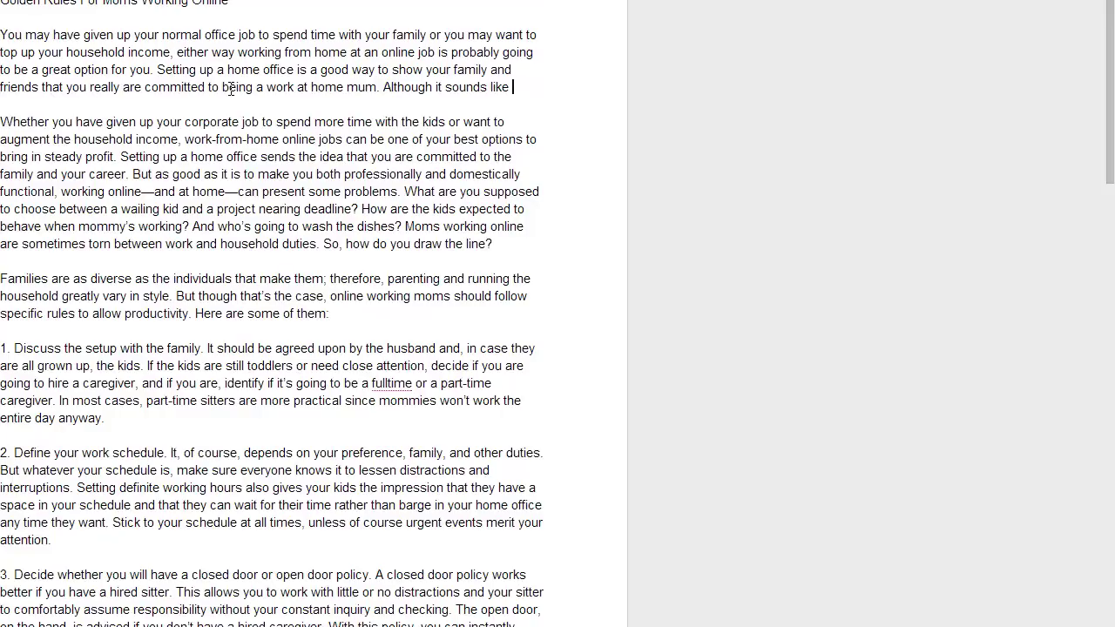
text(a great)
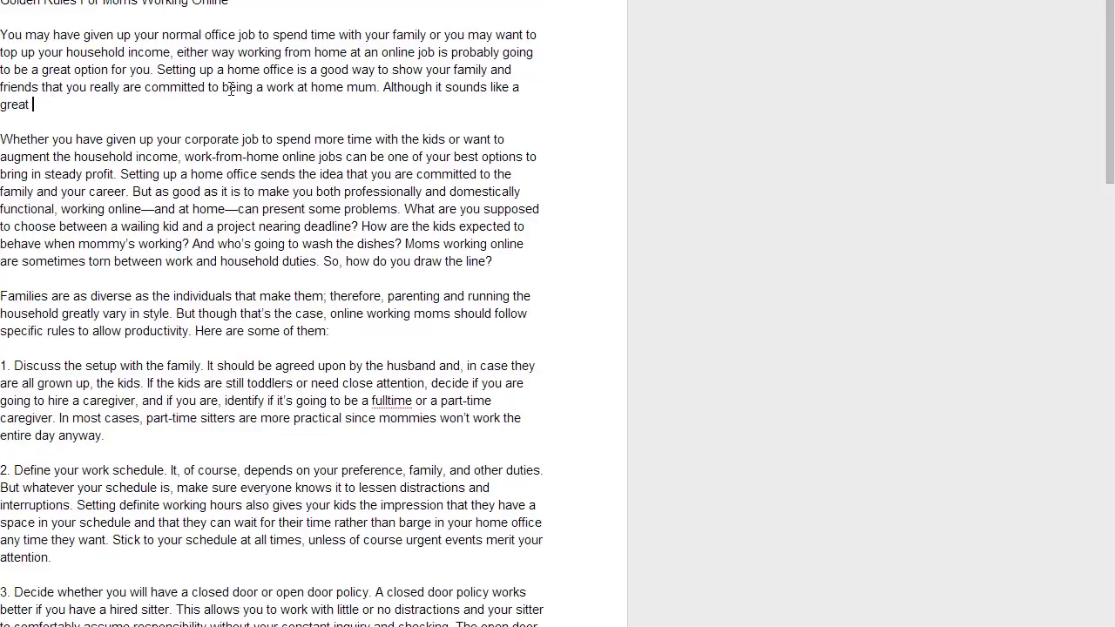
text( idea )
text(to work from home)
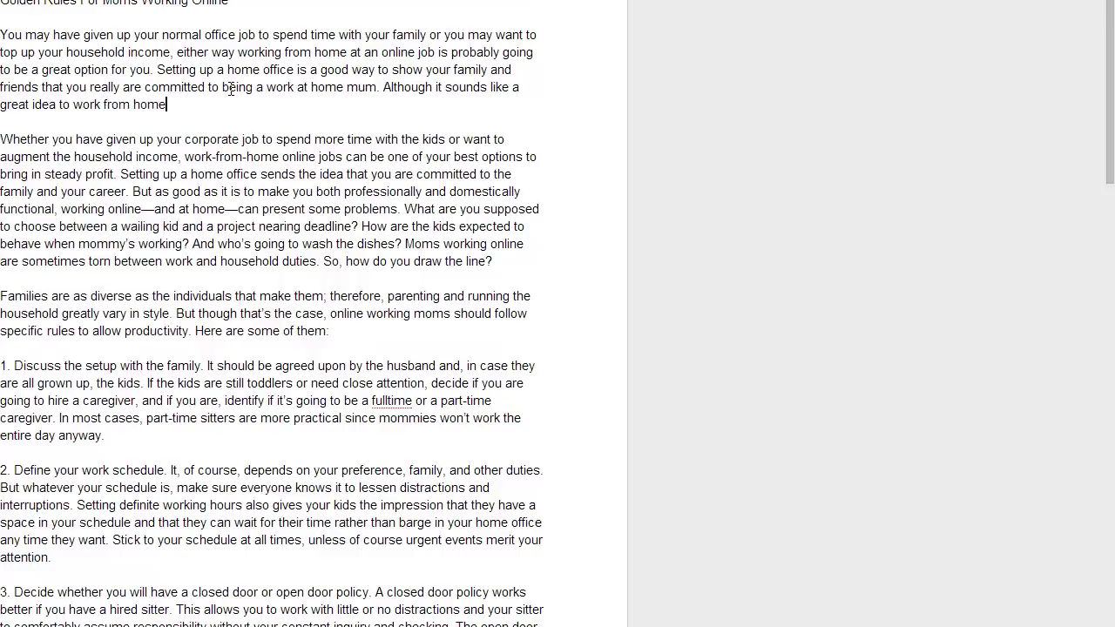
text(there can be a few problems )
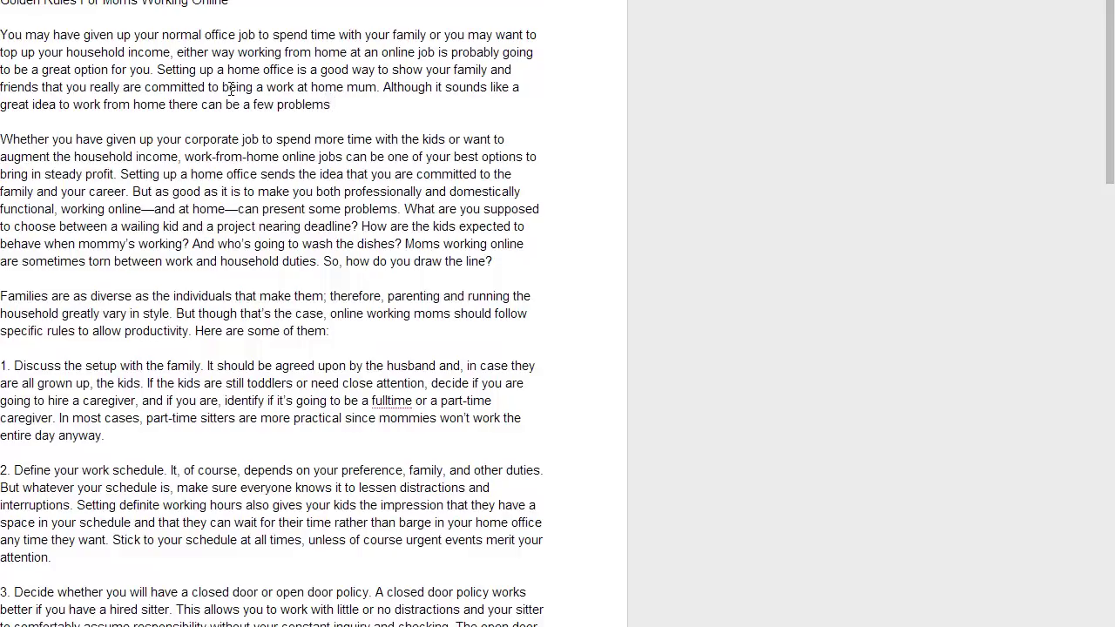
text(that you will need to consider .)
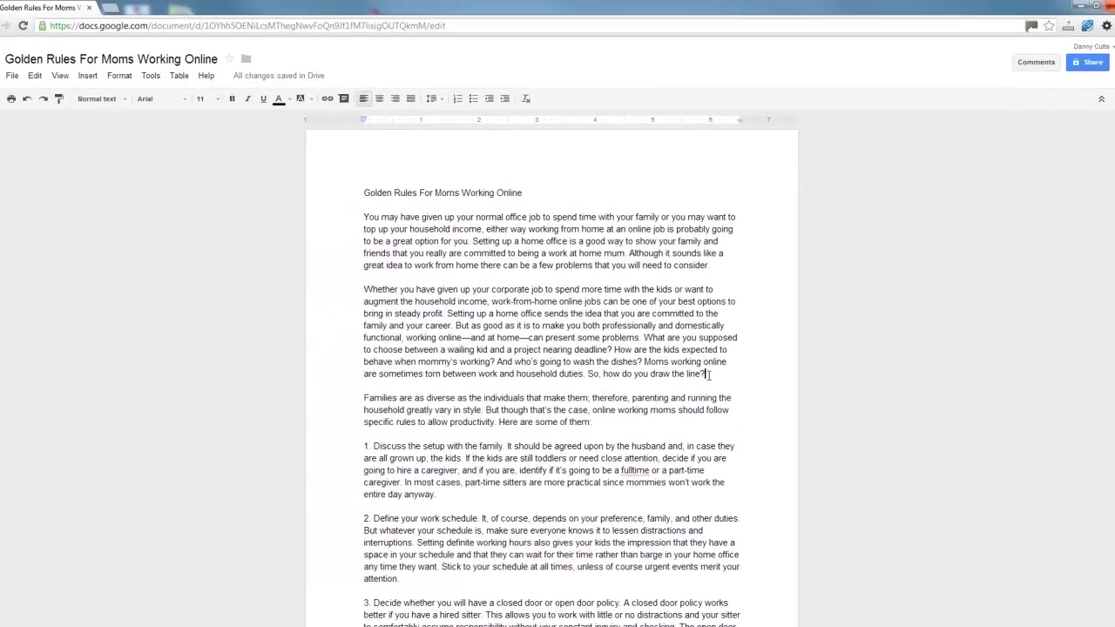
Delete the original 'Whether you have given up your corporate job' paragraph
drag(706, 374, 366, 294)
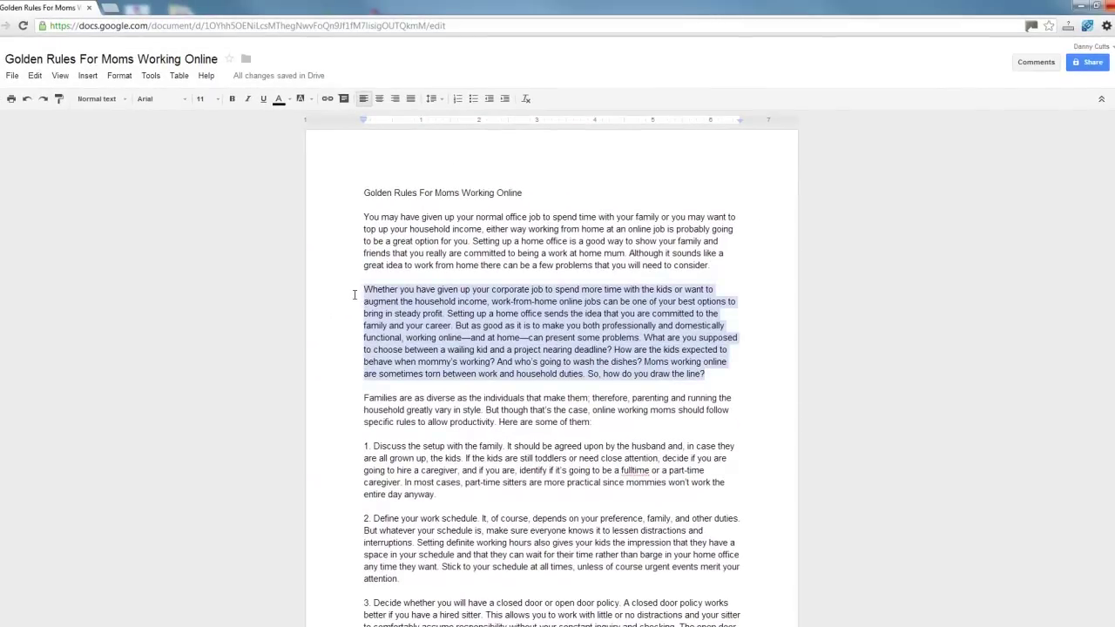
key(Delete)
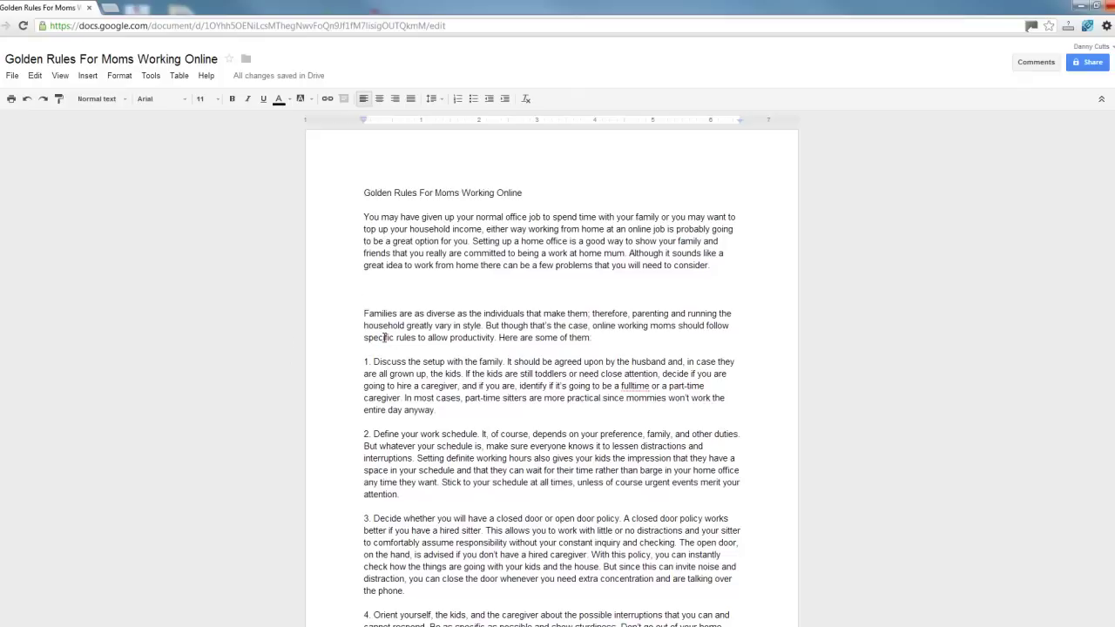
text(No Tow)
Fix typos in the new 'No two families are the same' paragraph and trim its trailing space
key(BackSpace)
key(BackSpace)
key(BackSpace)
text(two families)
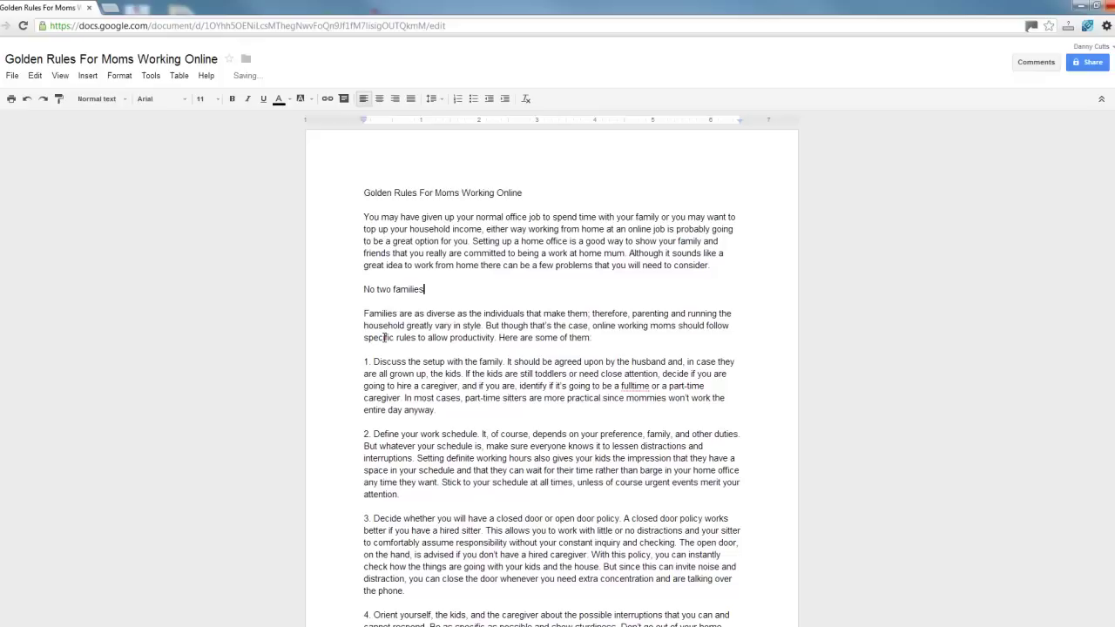
text( are the smae and this why parenting)
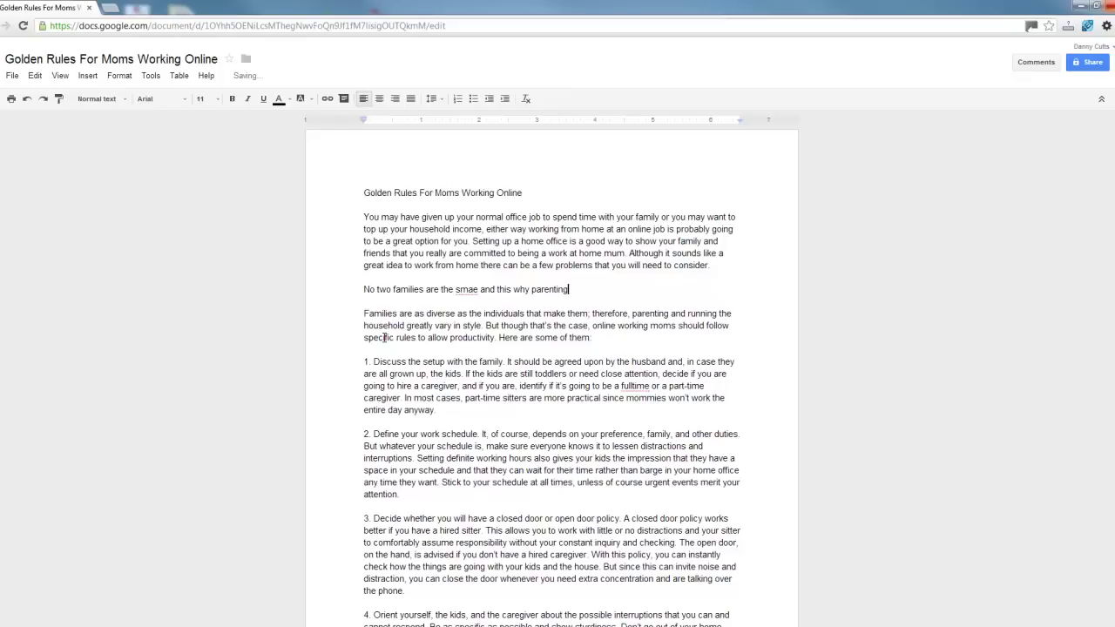
text( is such a challenging)
text( task)
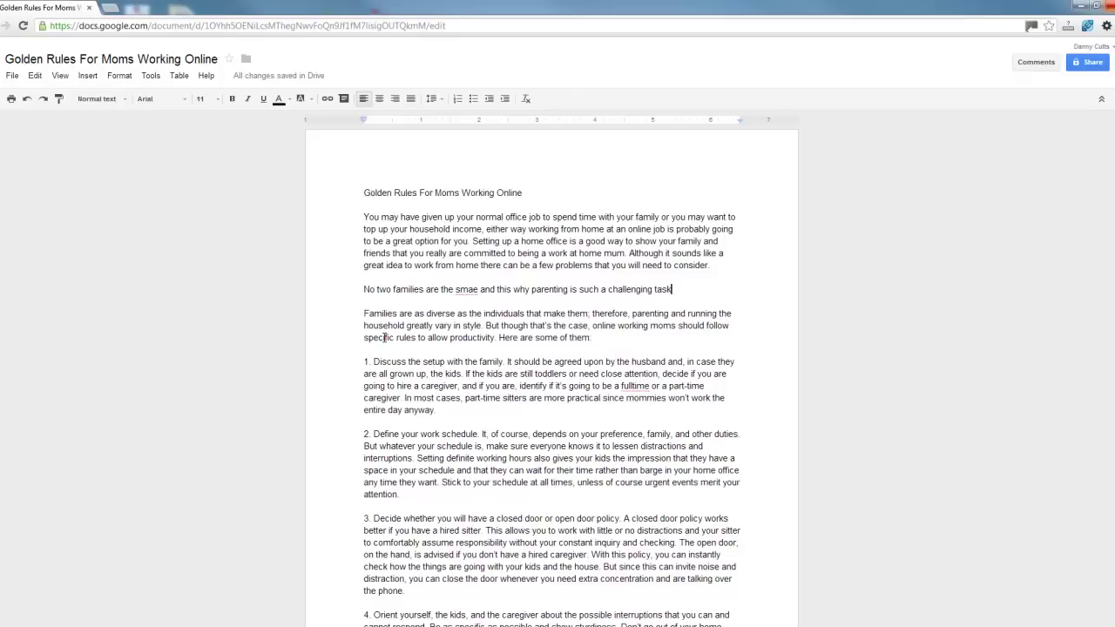
text( and this can make )
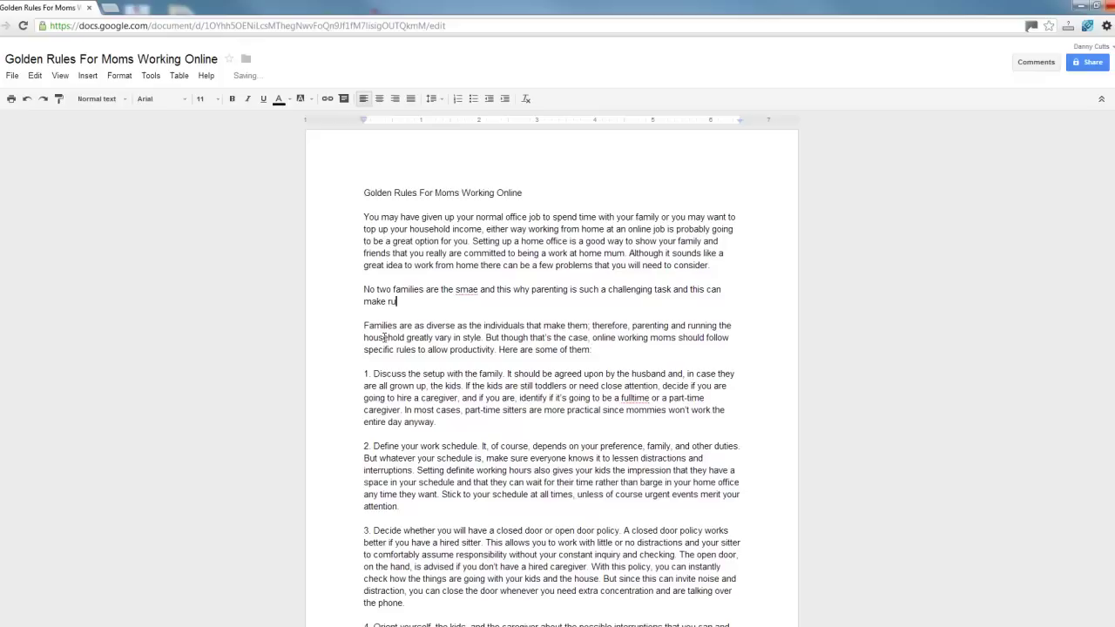
text(running a hoiu)
key(BackSpace)
key(BackSpace)
key(BackSpace)
text(ousehold )
text(very)
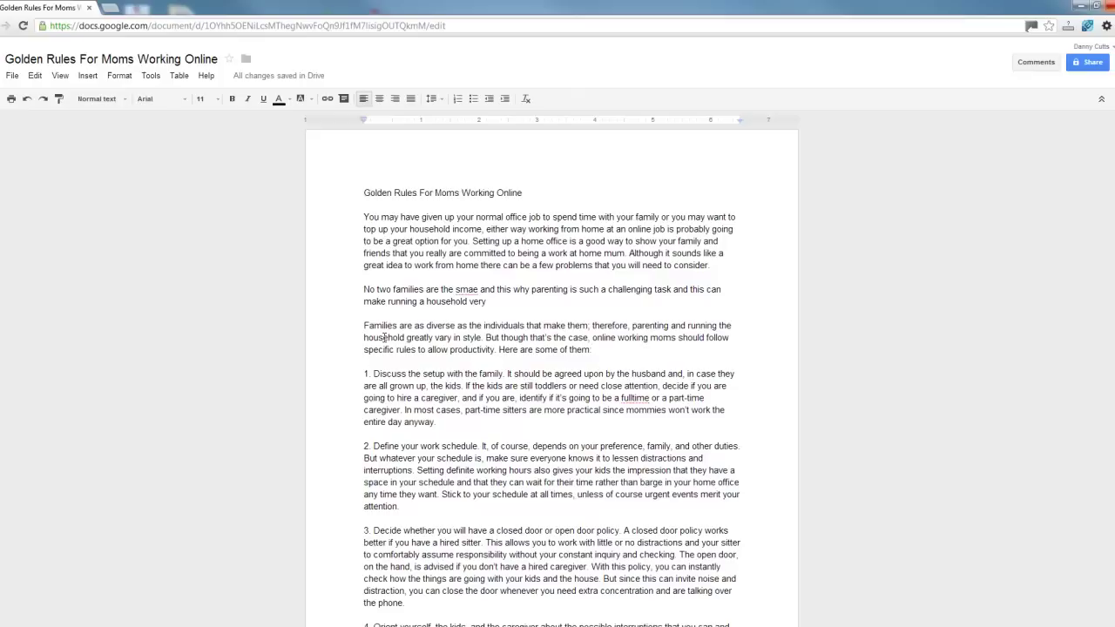
text( difficult)
text( and)
text( not everybody will do things the same way)
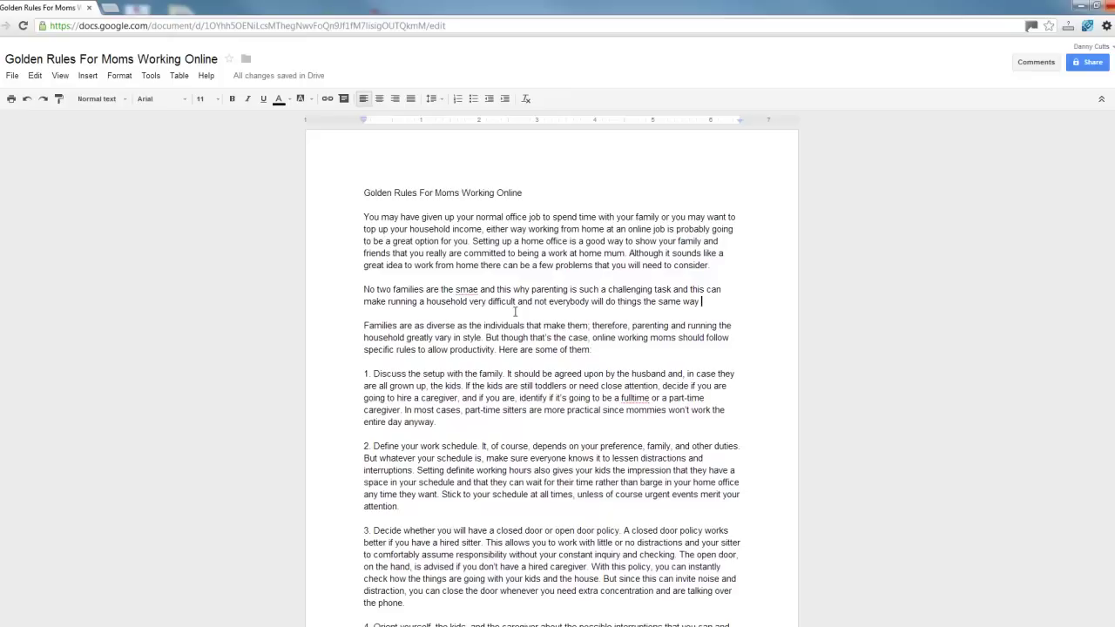
text(so you really need to set some guidelines that wu)
key(BackSpace)
text(ill help you work more efficiently)
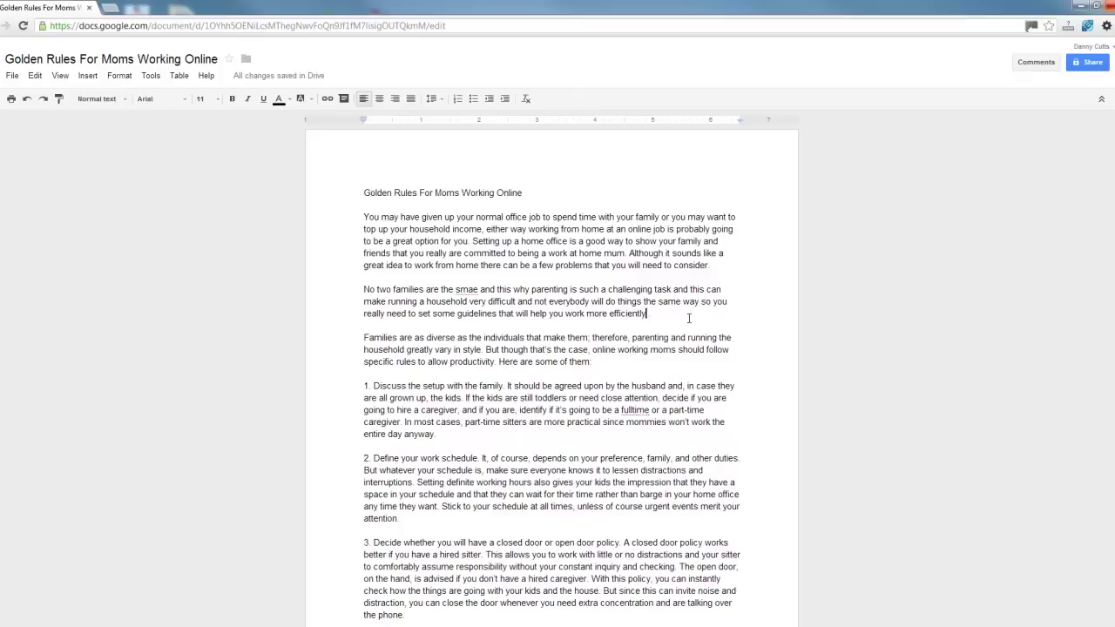
key(BackSpace)
Delete the 'Families are as diverse' paragraph and add an empty line for rule 1
triple_click(389, 337)
key(BackSpace)
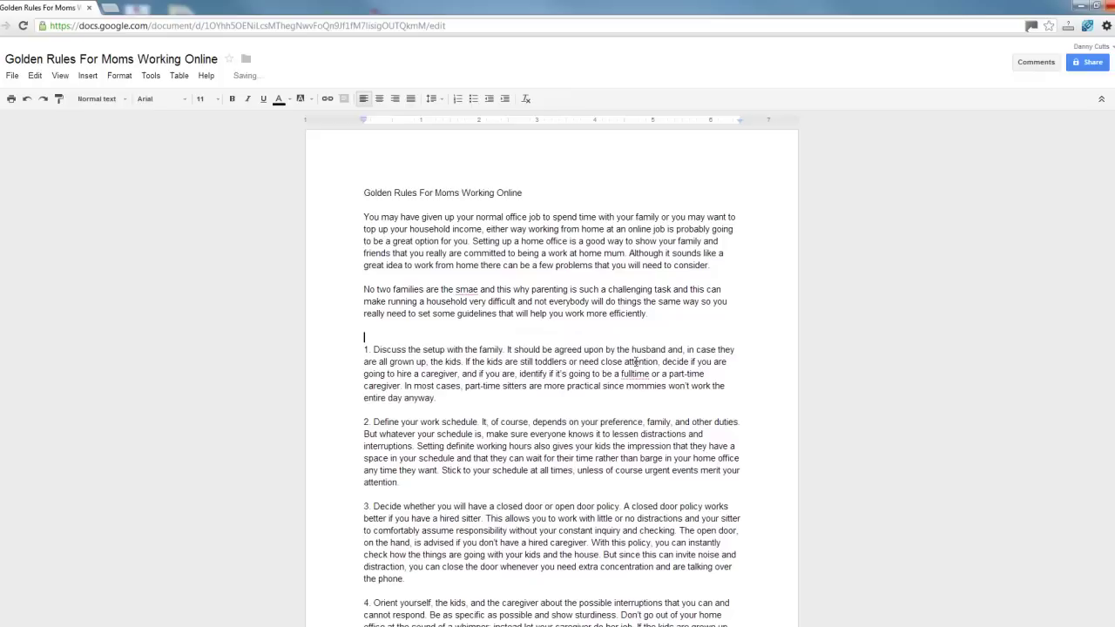
scroll(636, 362, down, 2)
scroll(782, 379, up, 2)
key(Return)
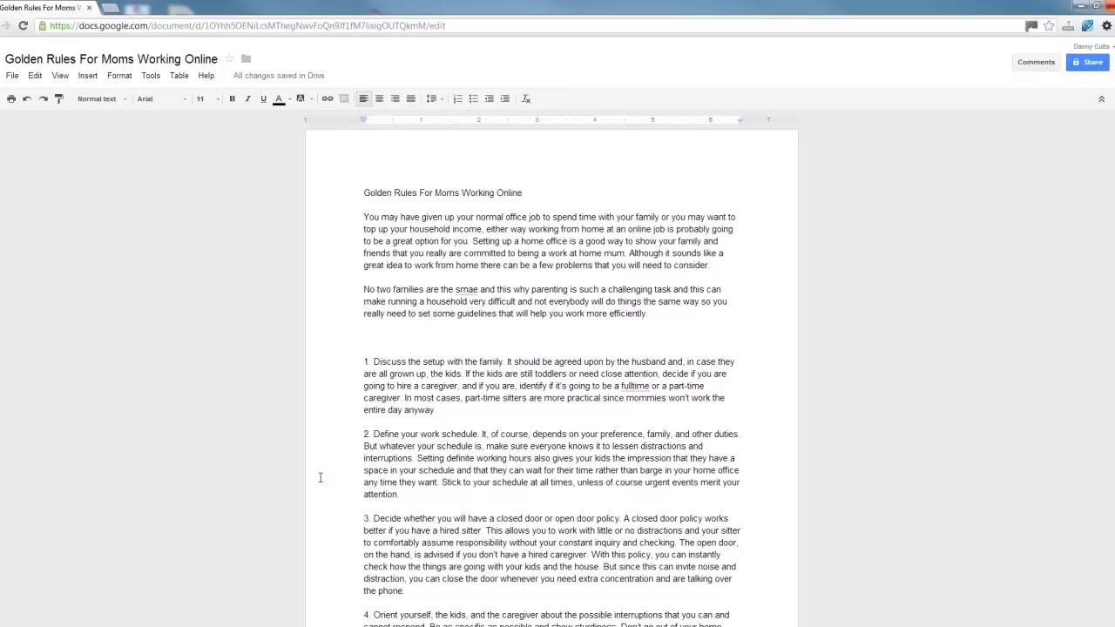
text(1)
text(You need to sit down with your family and )
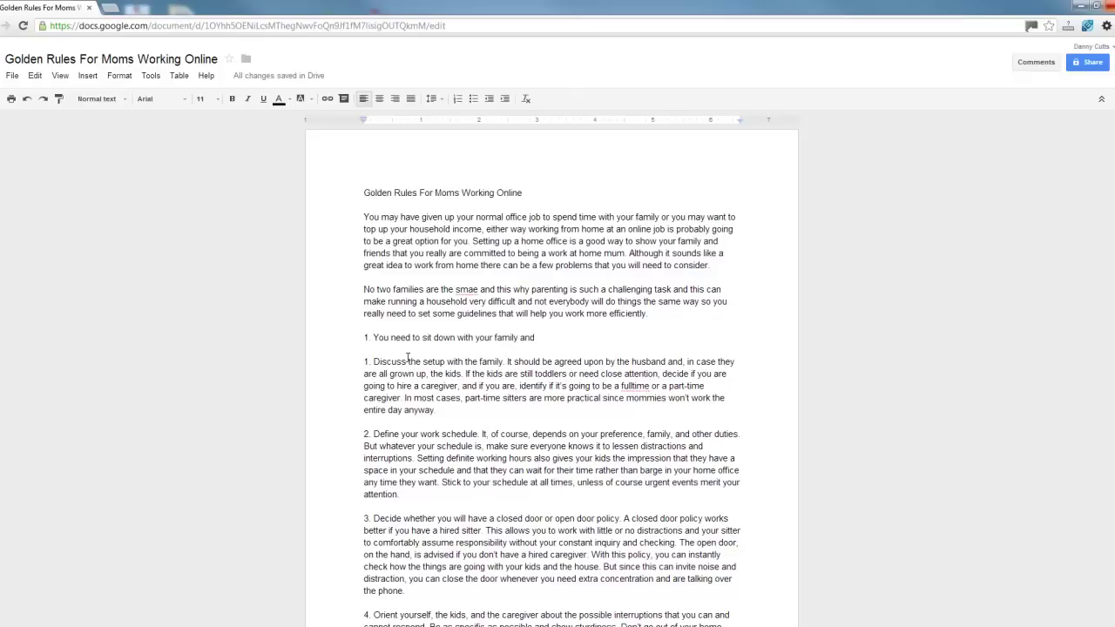
text(talk about )
text(what you plan on doing and )
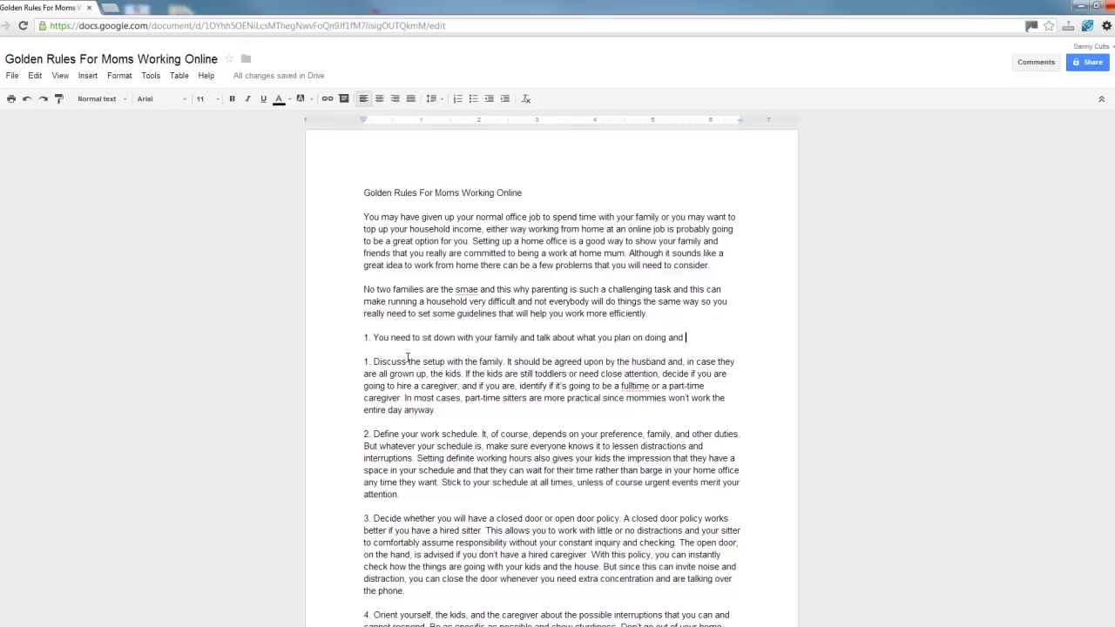
text(what is going to )
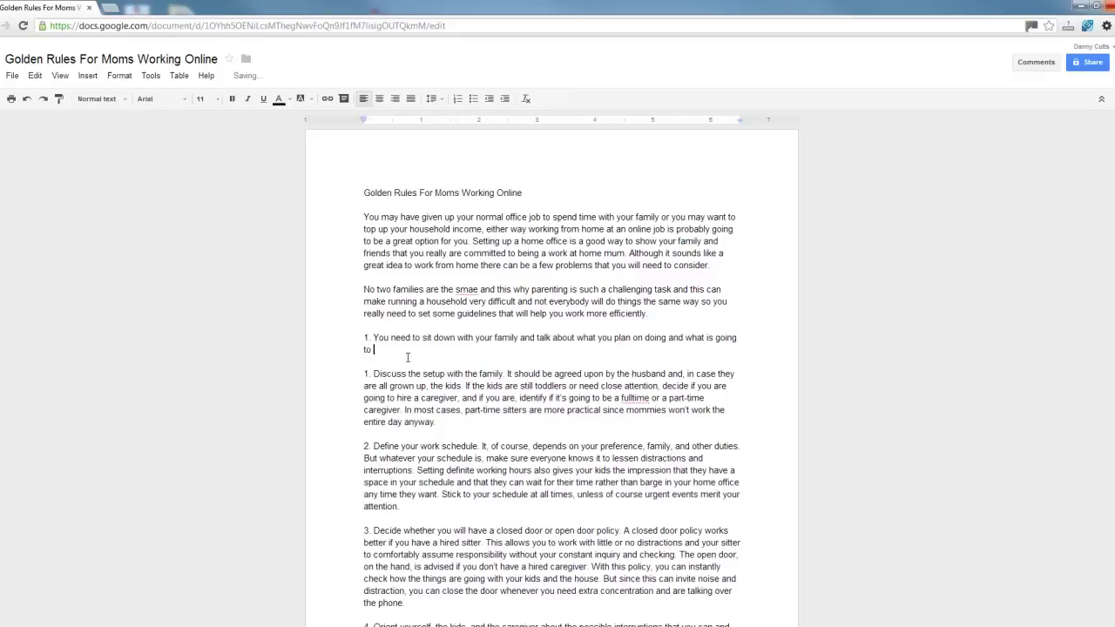
text(be involved. If your chlidren are still toddlers t)
text(h)
Fix typos in the nanny-or-babysitter rule 1, drop 'This' and 'they', then add blank lines
key(BackSpace)
key(BackSpace)
text(or they need lots )
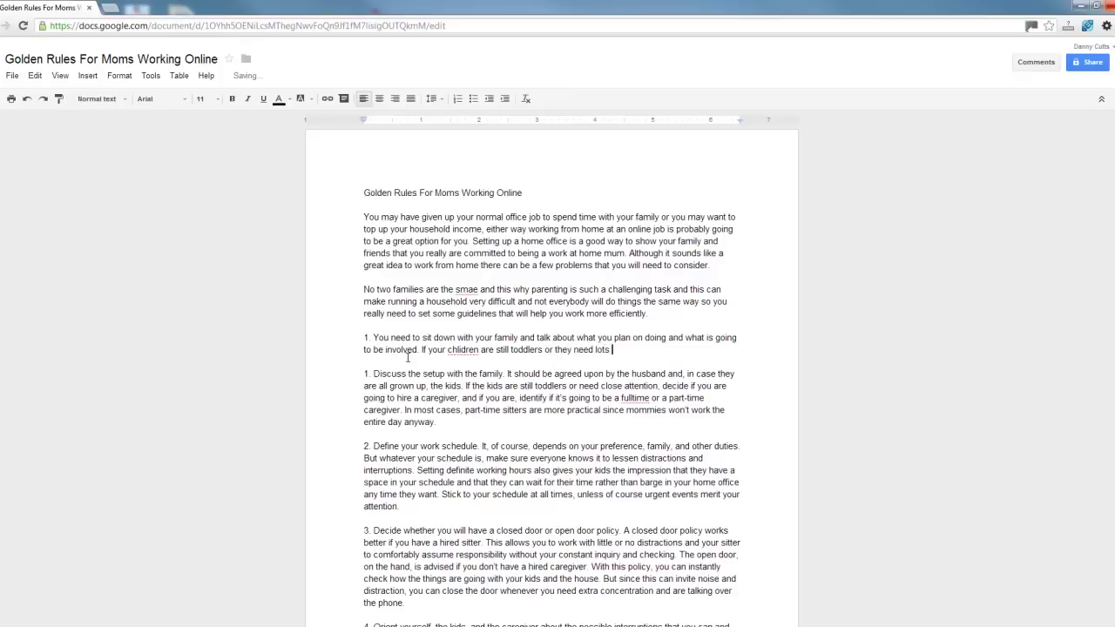
text(of attention te)
text(n)
key(BackSpace)
key(BackSpace)
key(BackSpace)
text(hen)
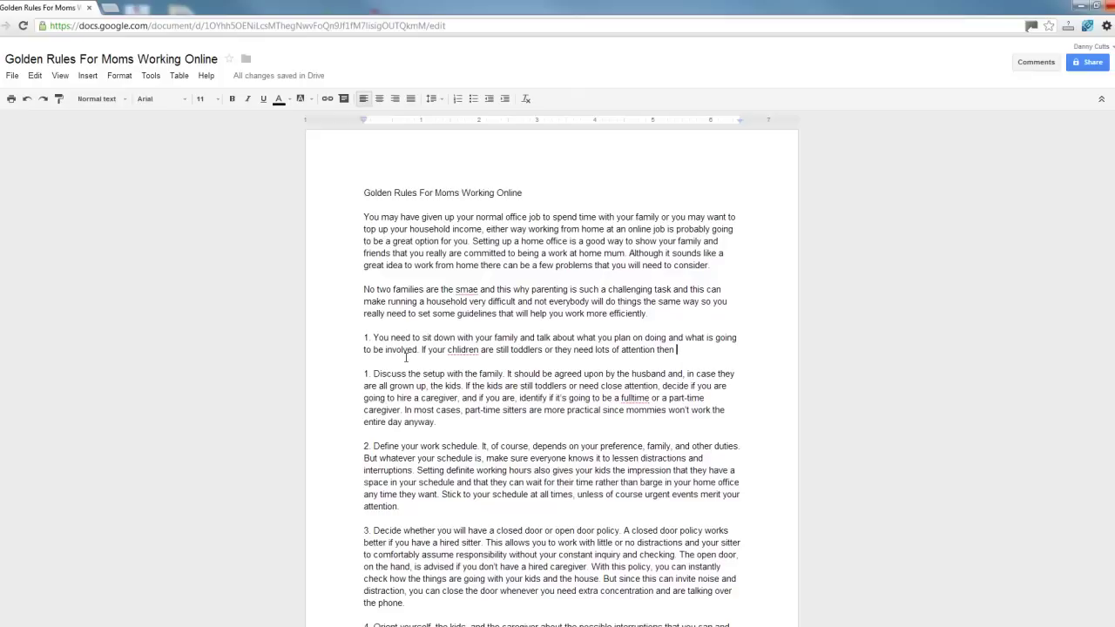
text(then you will need to look at )
text(hi)
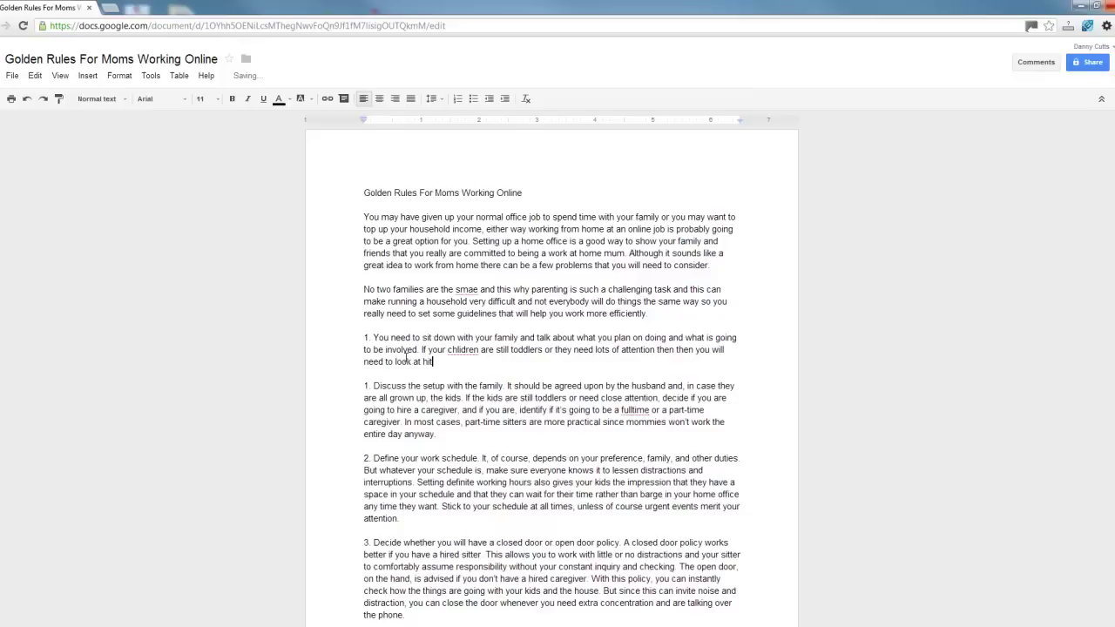
text(ring a nanny or a babysitter)
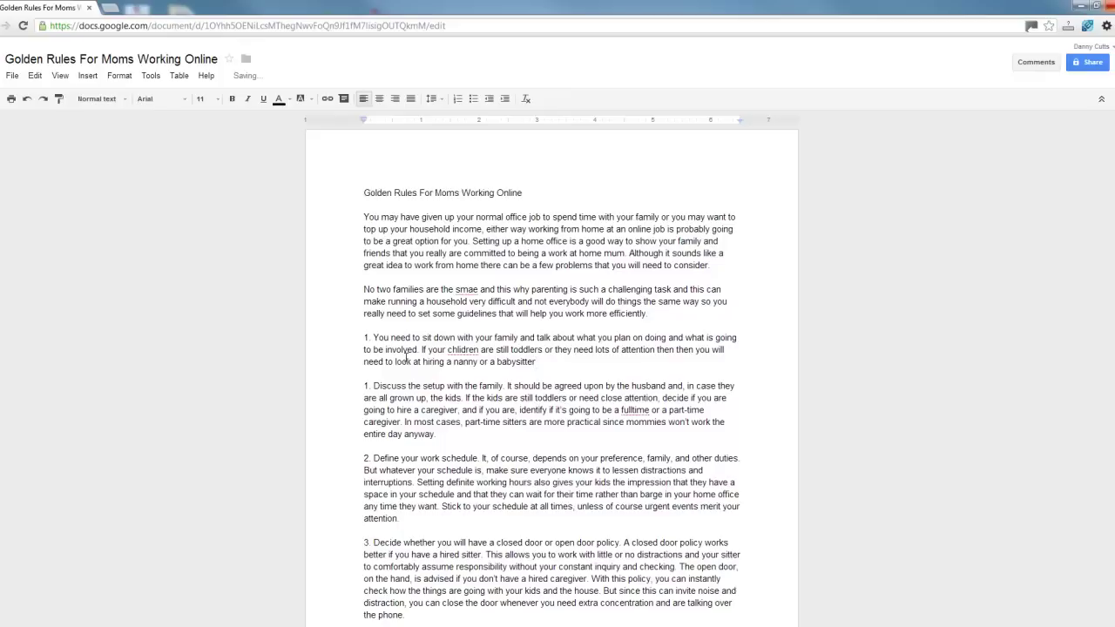
text( a)
key(BackSpace)
key(BackSpace)
key(BackSpace)
key(BackSpace)
text(r. This)
key(BackSpace)
key(BackSpace)
key(BackSpace)
key(BackSpace)
key(BackSpace)
text(Whether they work full )
text(time or part time is up to you )
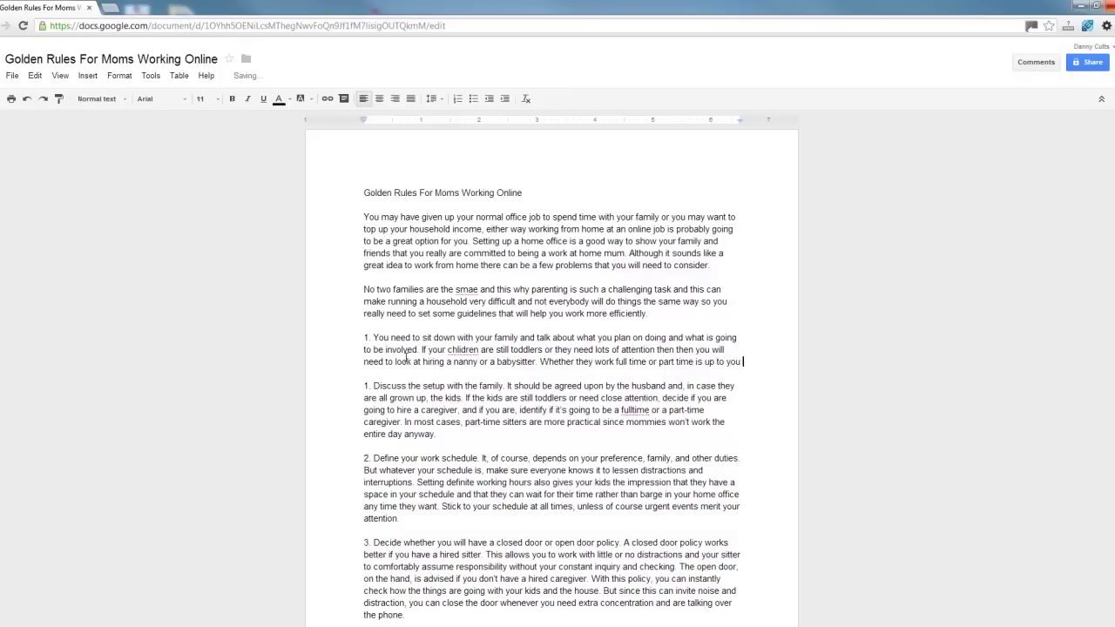
text(but it)
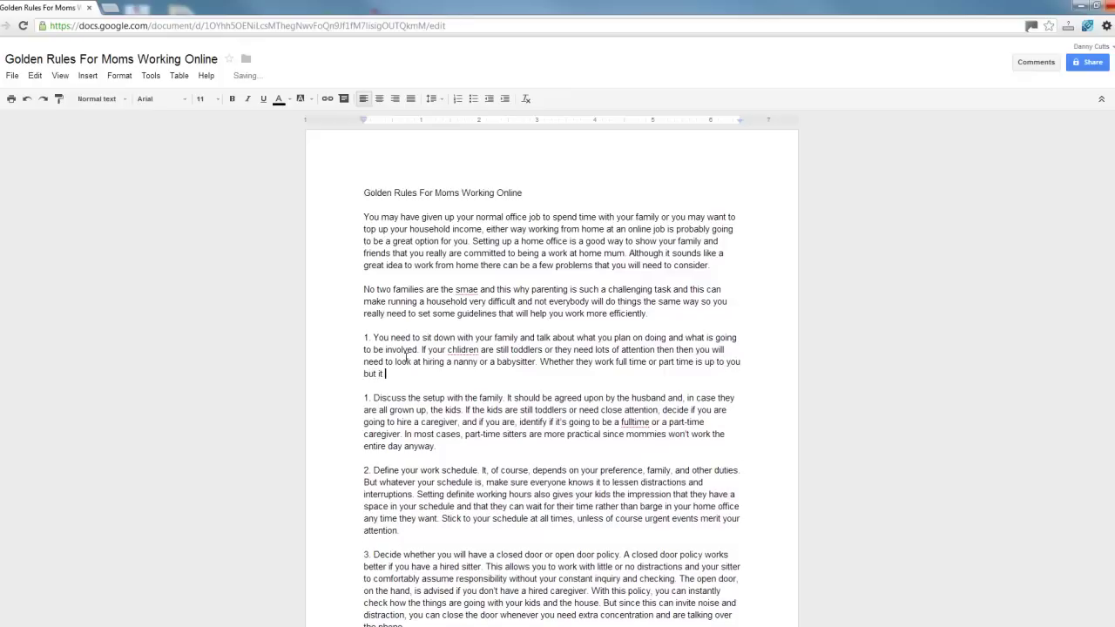
key(BackSpace)
key(BackSpace)
key(BackSpace)
text( in most cases they)
key(BackSpace)
key(BackSpace)
key(BackSpace)
key(BackSpace)
key(BackSpace)
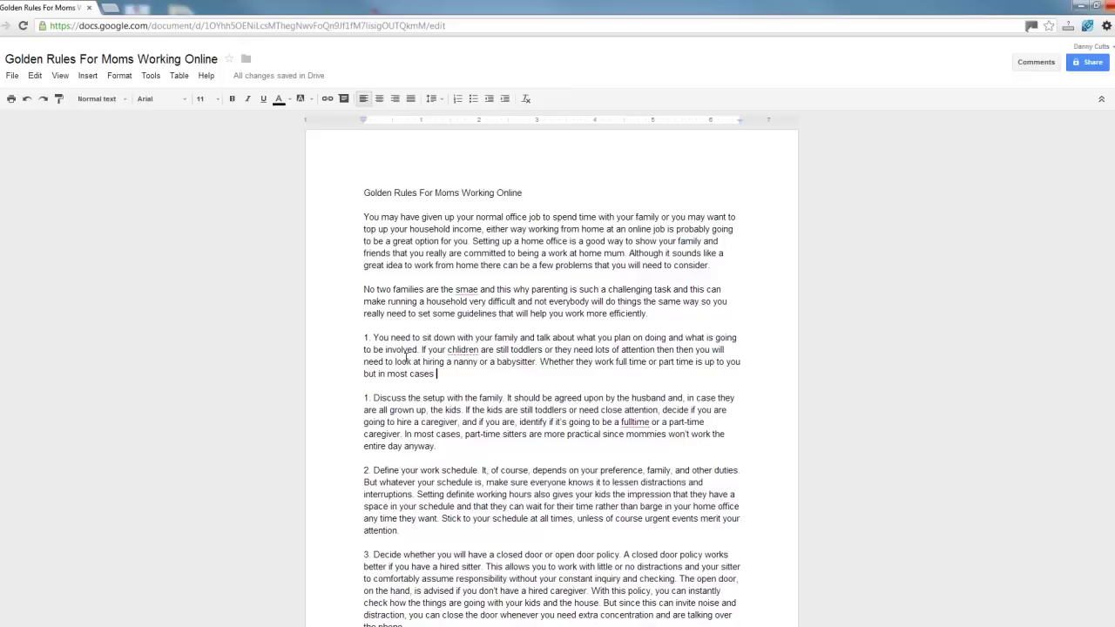
text(work at home mums can get away with ijust a part time babysitter or nanny.)
key(Return)
key(Return)
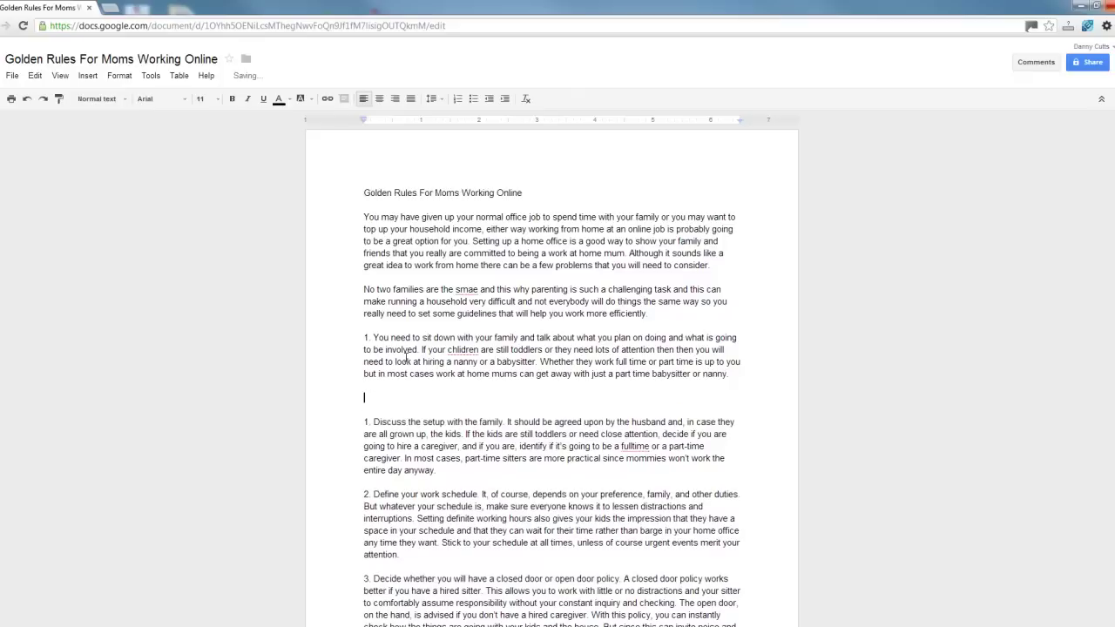
Delete the original '1. Discuss the setup' tip and its leftover empty line
drag(364, 422, 457, 475)
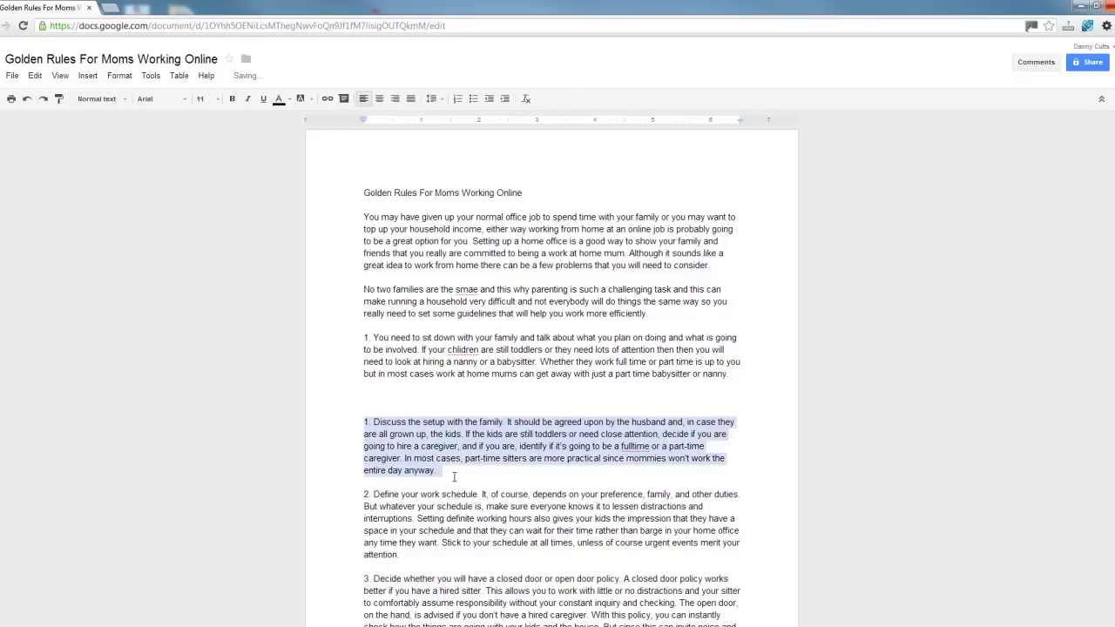
key(BackSpace)
key(Up)
key(Up)
text(2.)
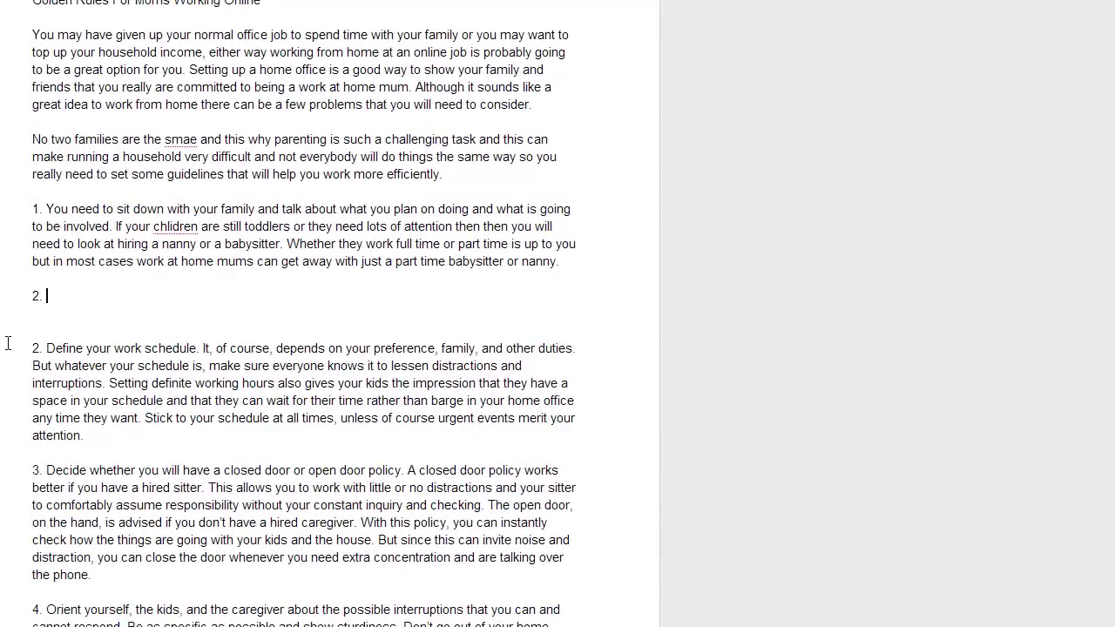
text(Work out when you are going to work.)
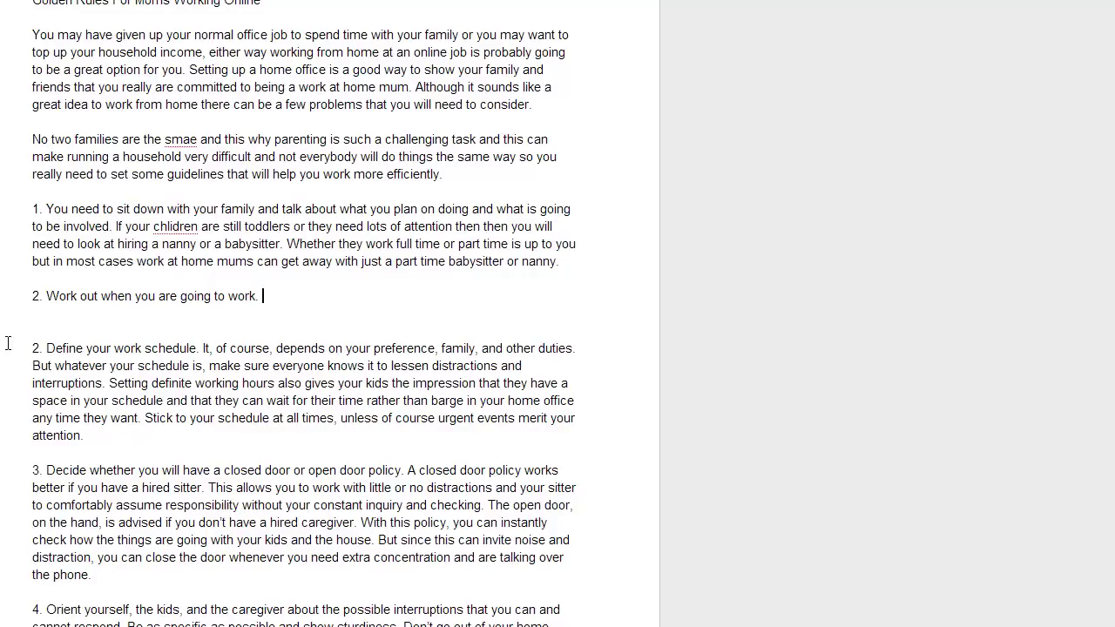
text(You need to site dow a)
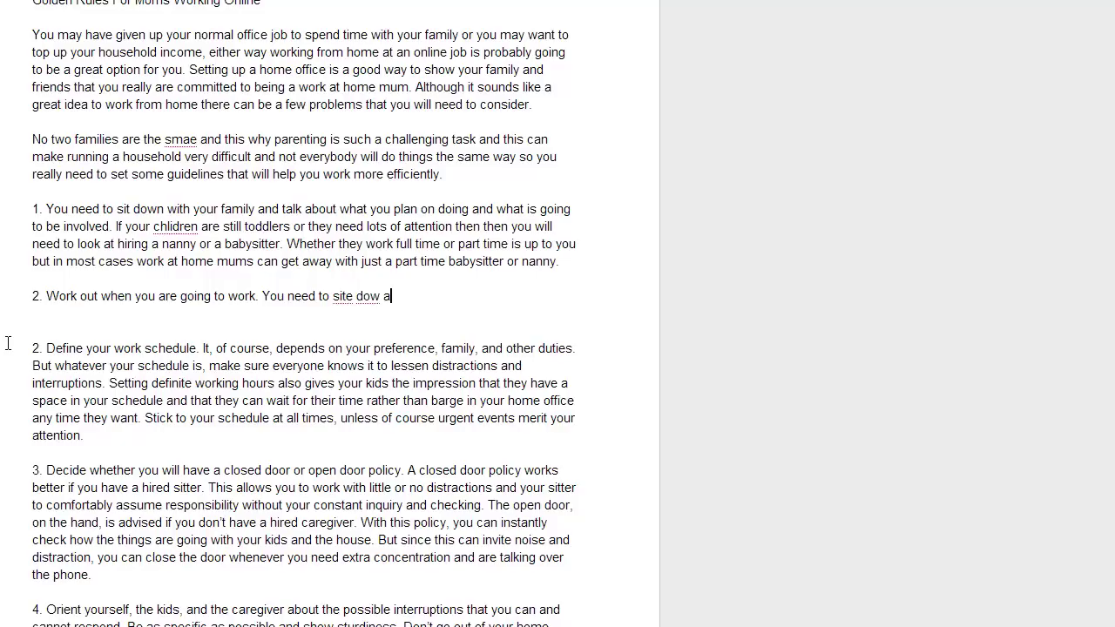
Write rule 2 as 'Work out when you are going to work…', ending 'when they should leave you alone'
key(BackSpace)
key(BackSpace)
key(BackSpace)
key(BackSpace)
key(BackSpace)
key(BackSpace)
text(down and work out when it is going to be best for you)
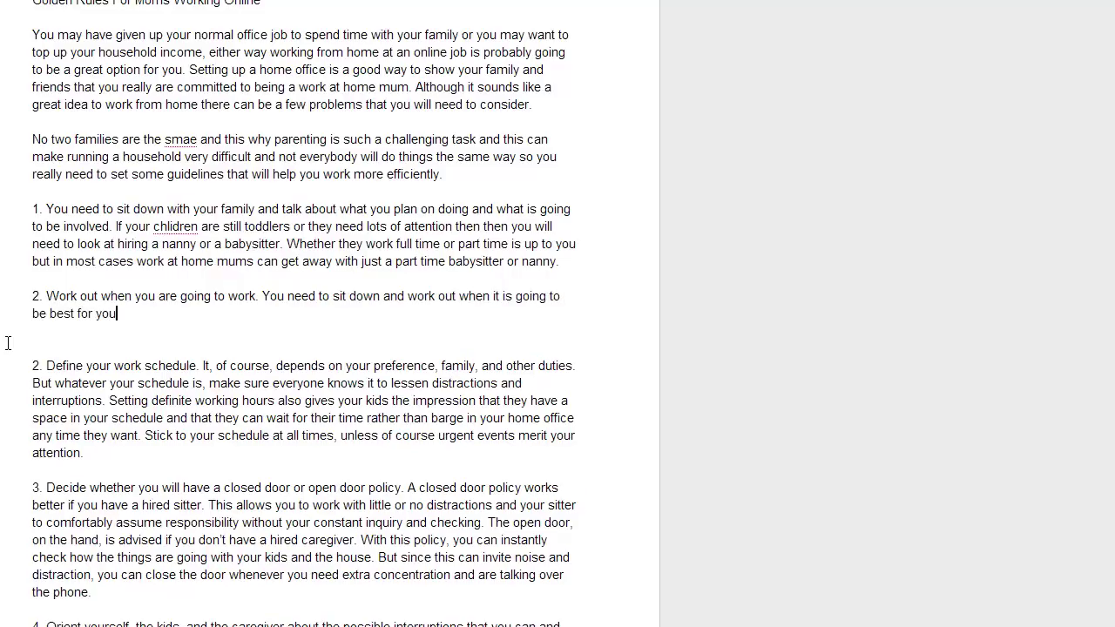
text( and your famnily to w)
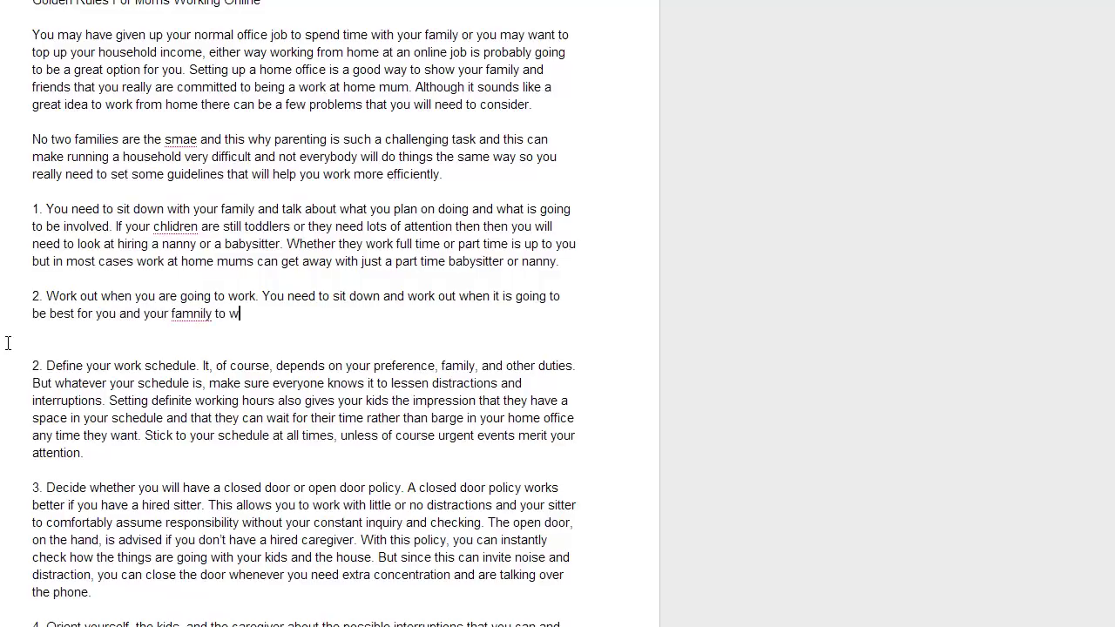
text(ork)
text(Then yto)
key(BackSpace)
key(BackSpace)
key(BackSpace)
text(ou need to make it clear to the)
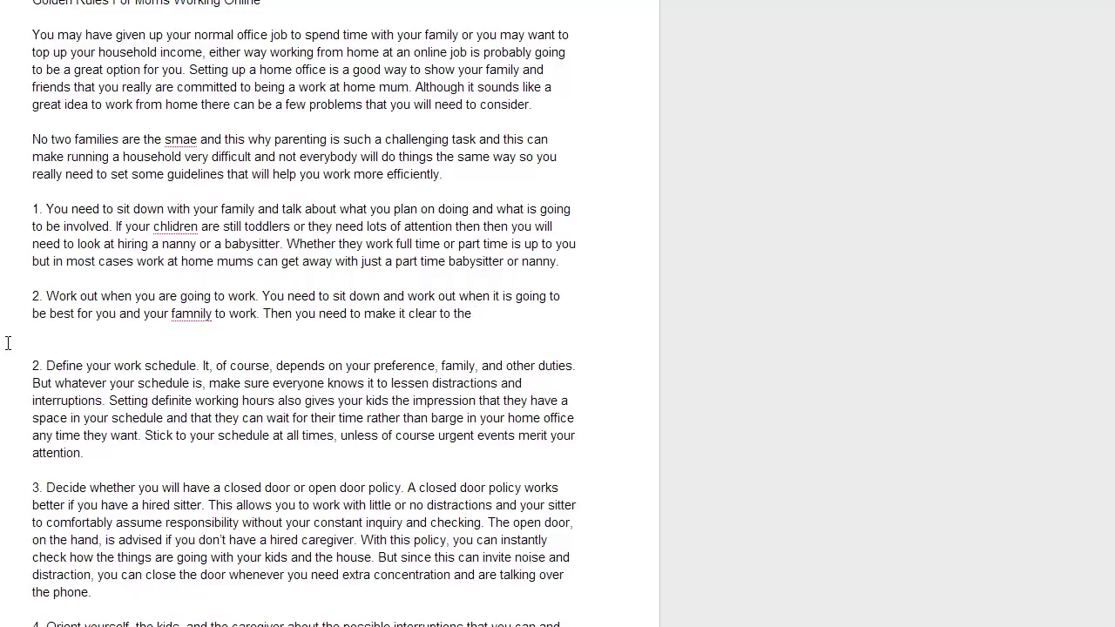
text(family that )
text(these ti)
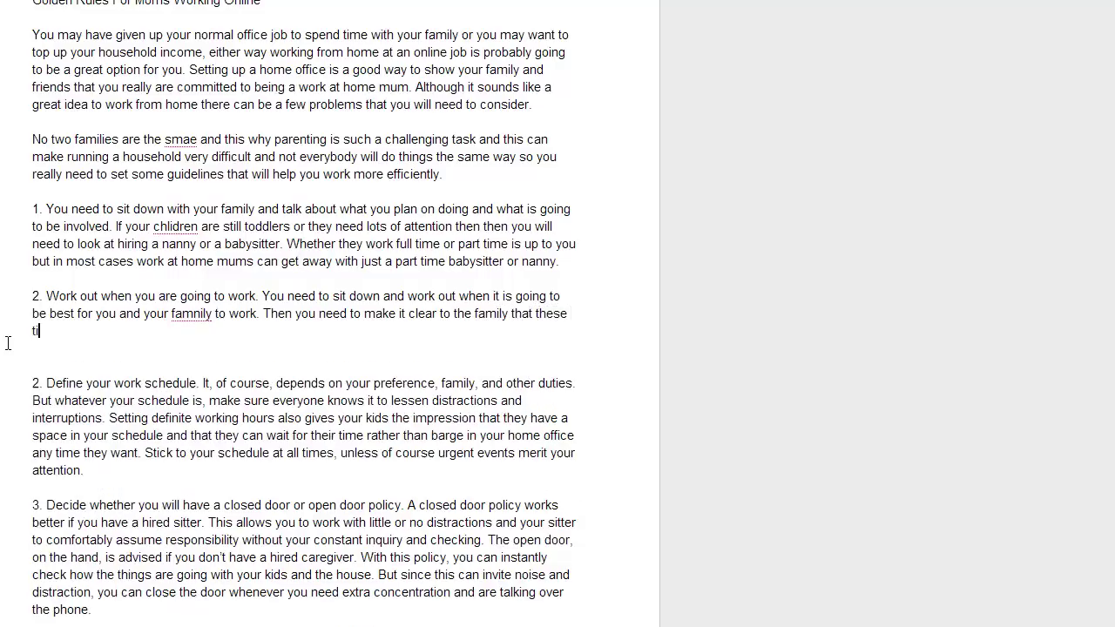
text(mes are when they should leave you alone)
key(BackSpace)
text(e)
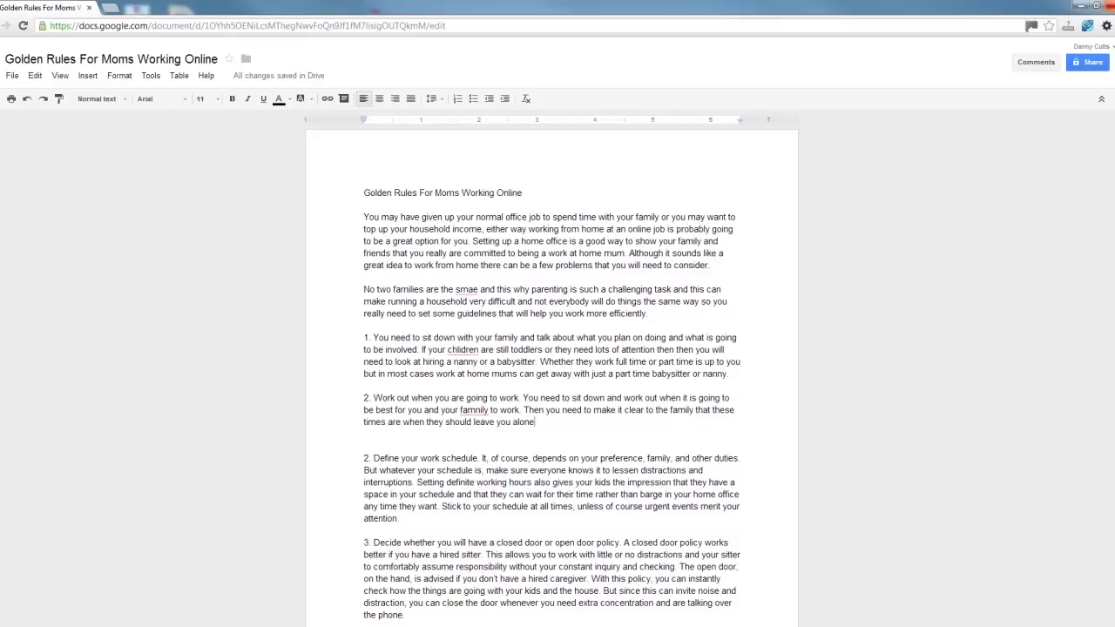
text(.)
text( Unle)
text(ss of course)
text( it is lif)
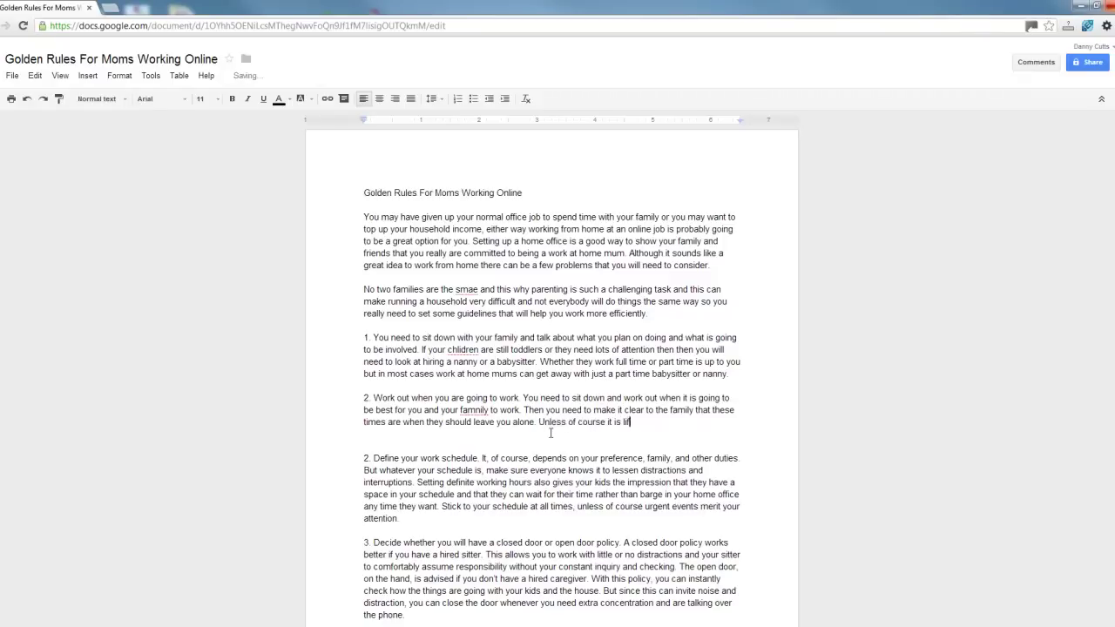
text(e thiening -))
text(Out so)
End rule 2 with 'help them leave you alone.' and delete the old 'Define your work schedule' paragraph
key(BackSpace)
key(BackSpace)
text(ide of these hours it )
text(is quite important that uyo)
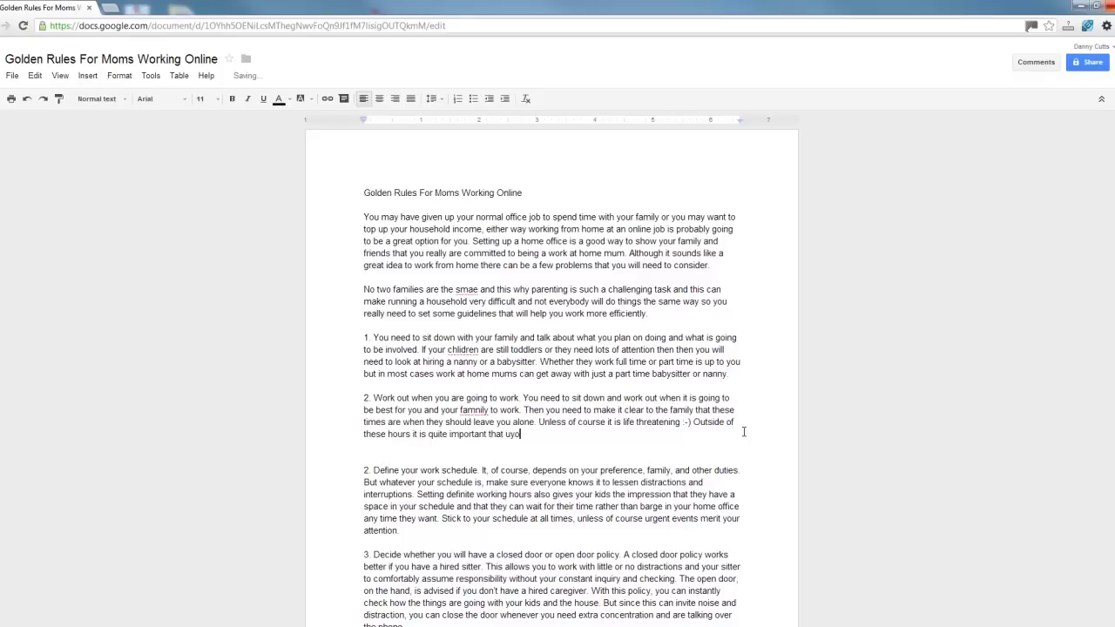
key(BackSpace)
key(BackSpace)
key(BackSpace)
text(you )
text(give your )
text(husband and kid the attention and)
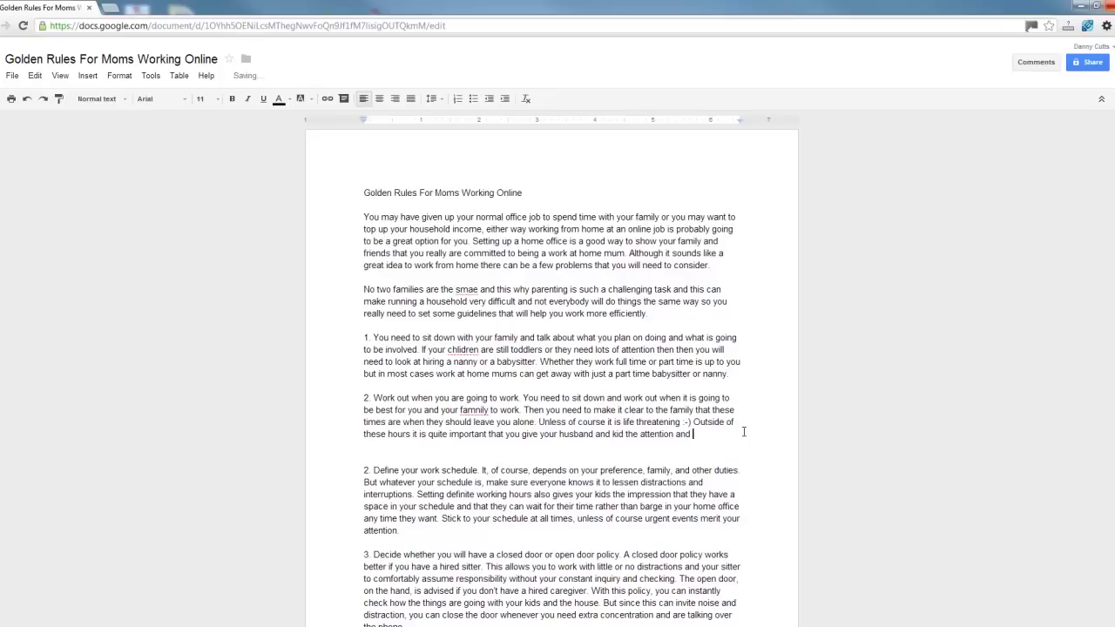
text(s will )
text(help them l)
text(eave)
key(BackSpace)
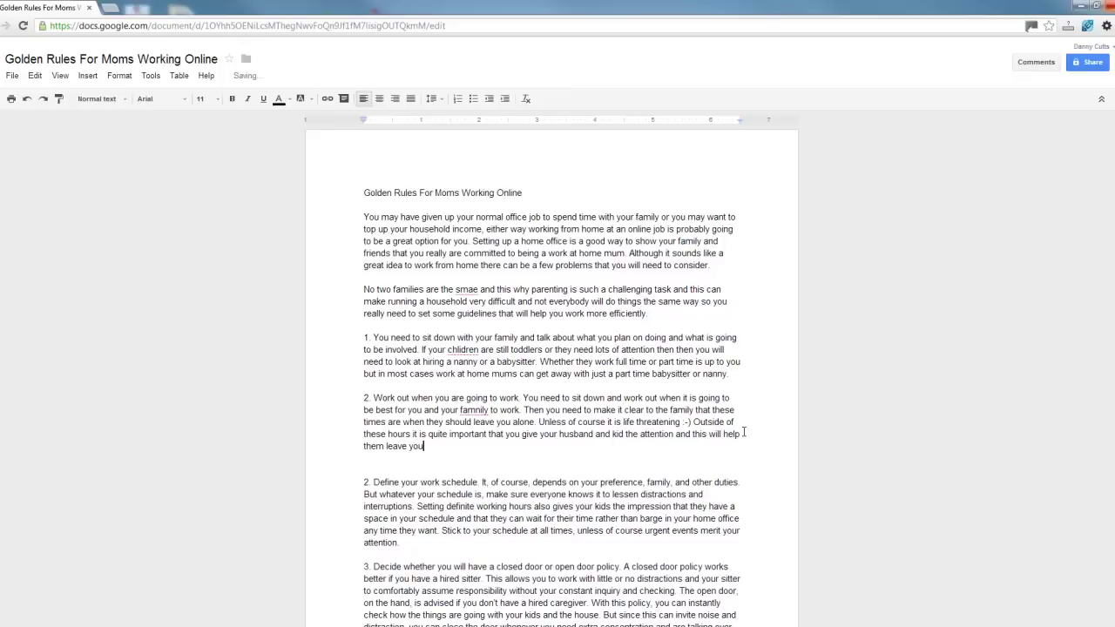
text(alone.)
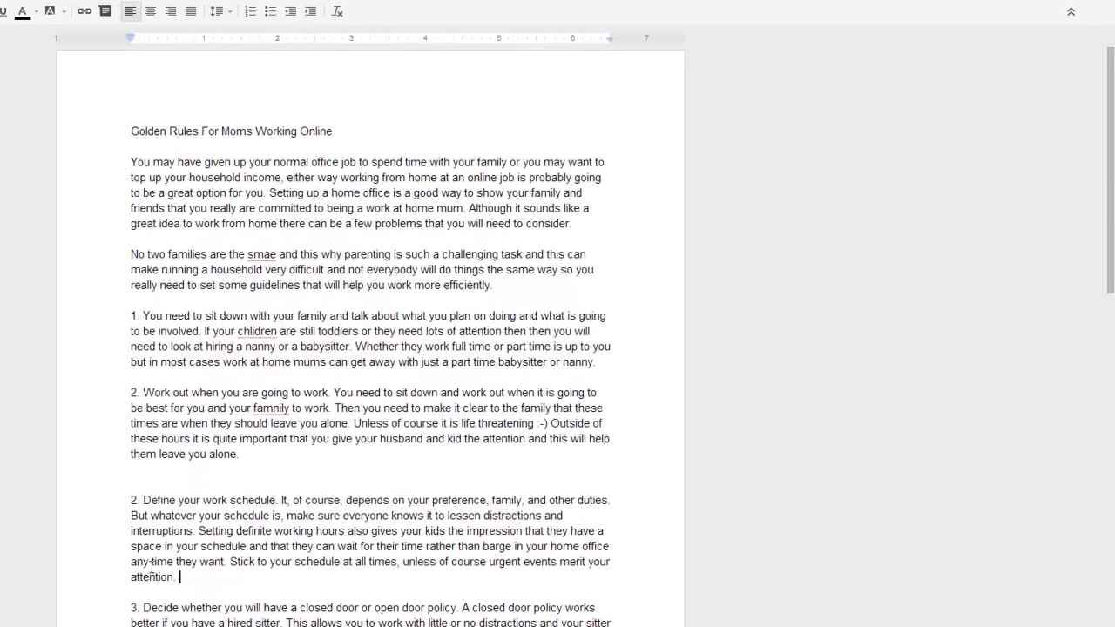
drag(400, 543, 365, 494)
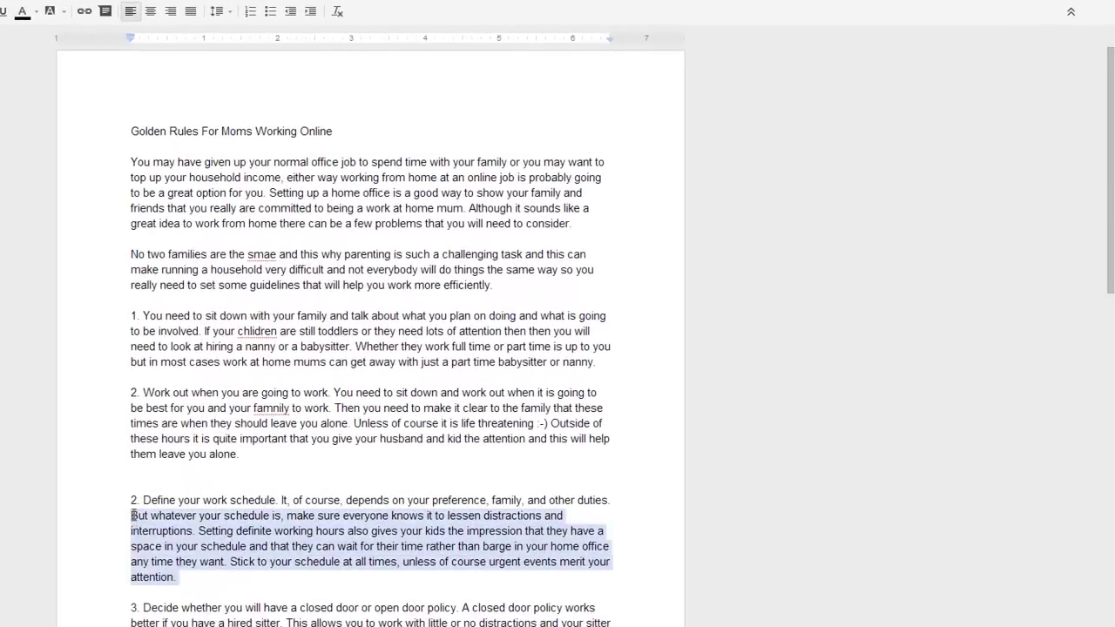
drag(133, 514, 124, 500)
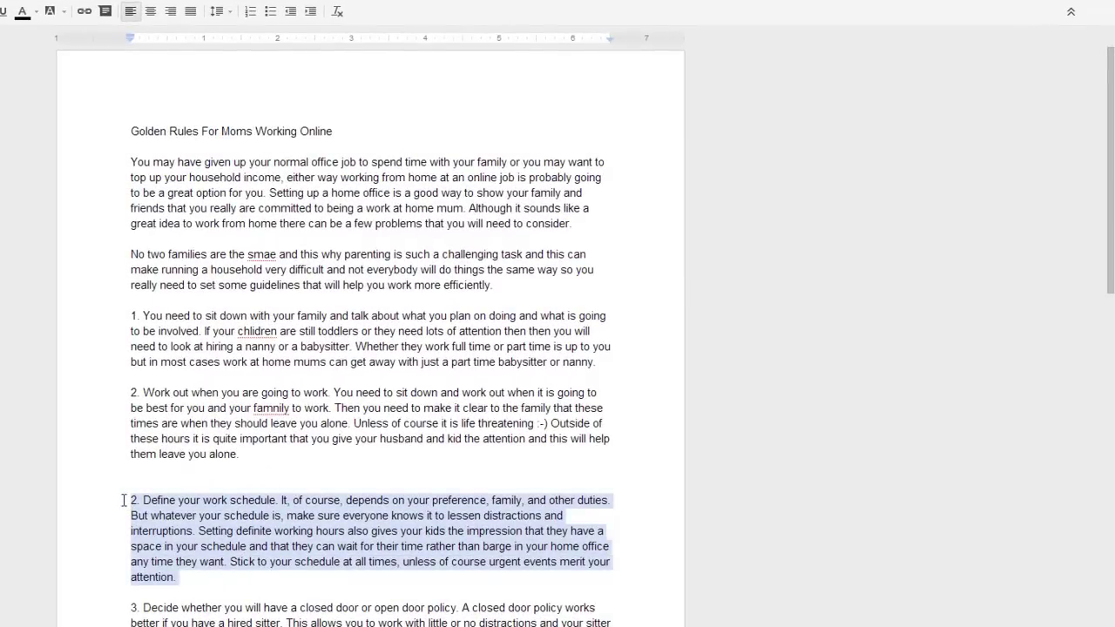
key(Delete)
Correct famnily, smae and chlidren to family, same and children
right_click(261, 408)
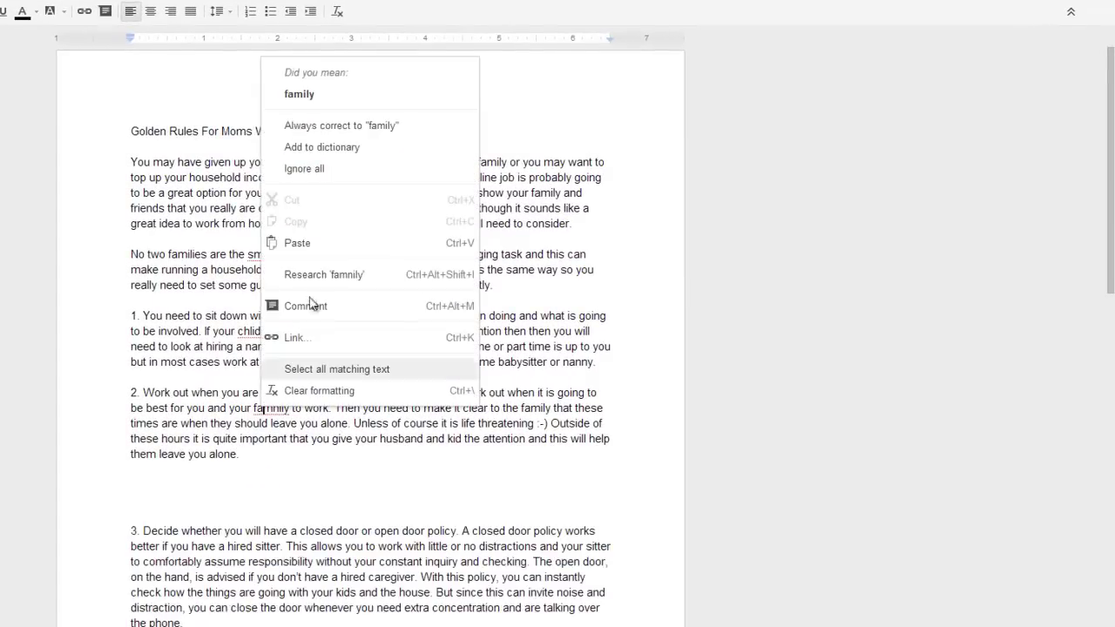
click(277, 94)
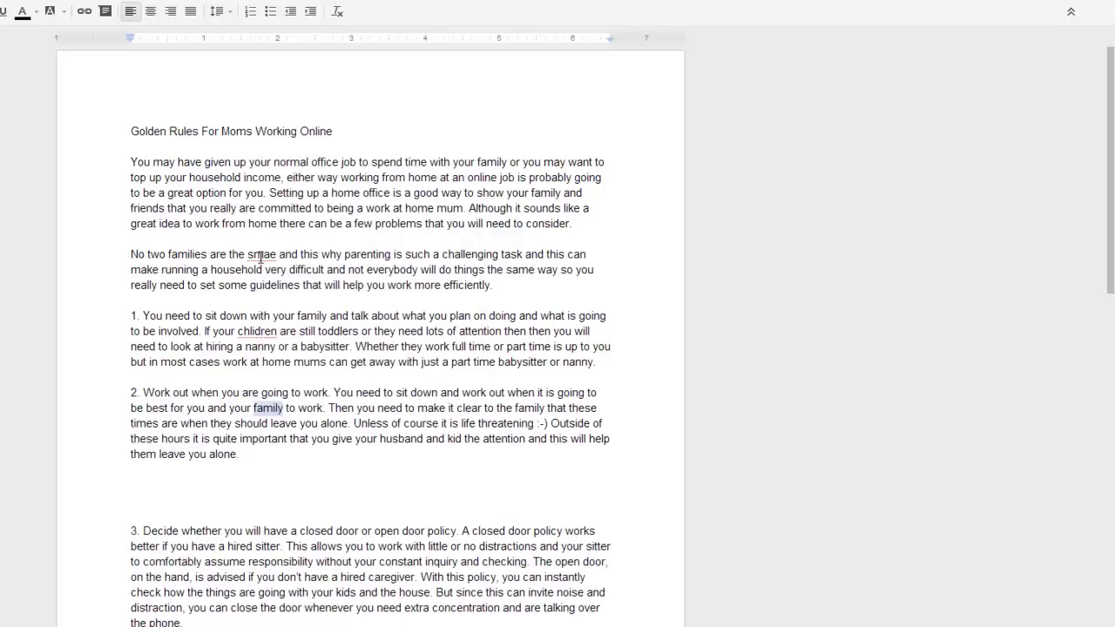
right_click(262, 255)
click(290, 275)
right_click(260, 335)
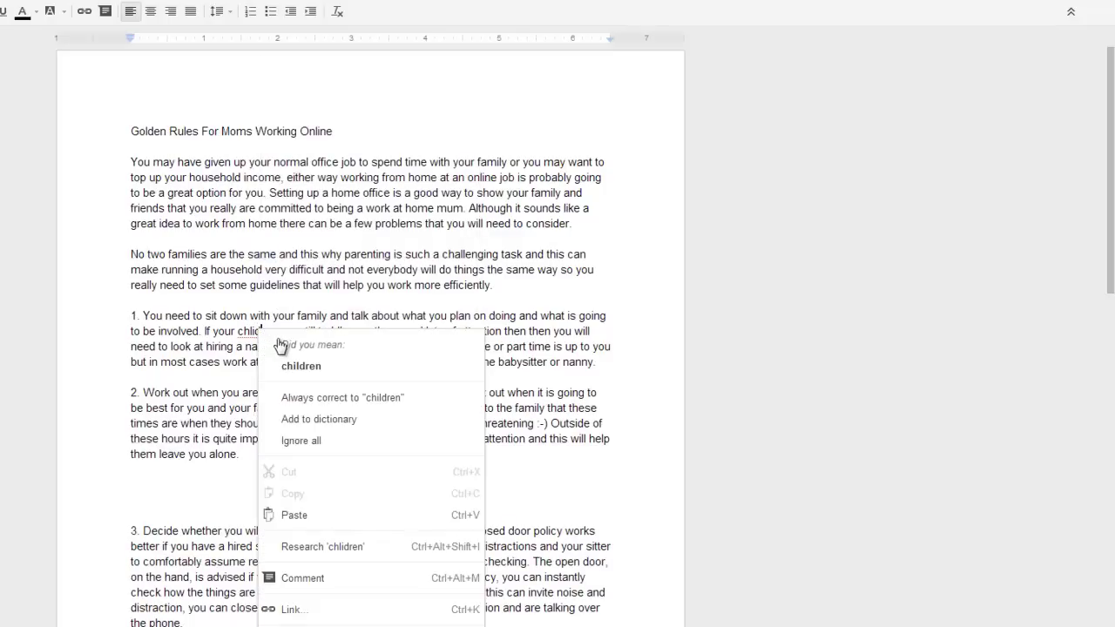
click(298, 368)
click(266, 467)
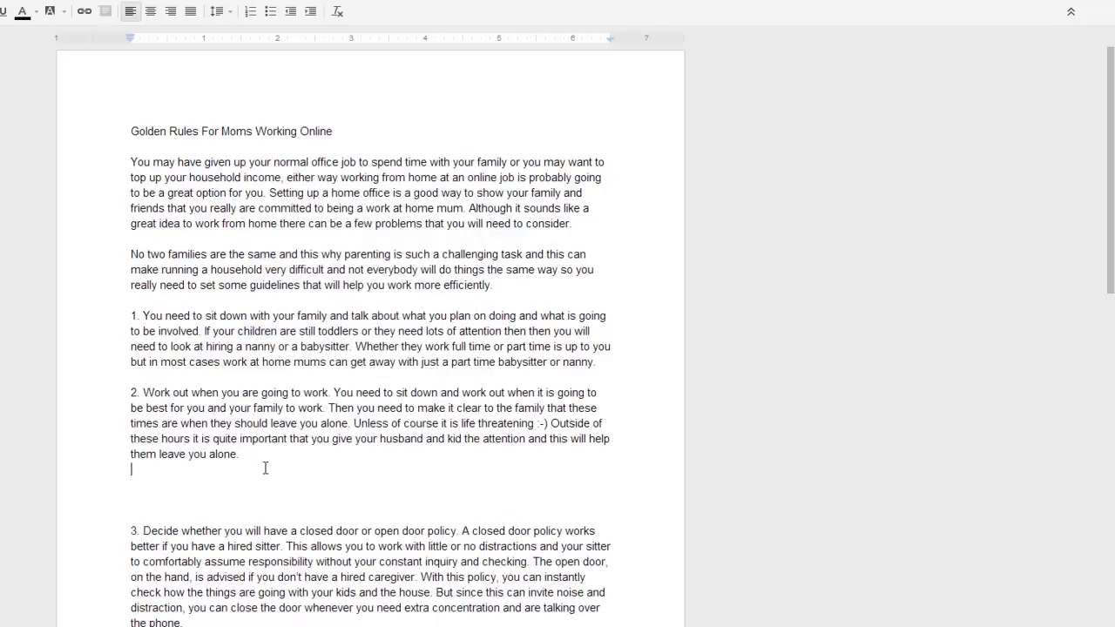
text(3.)
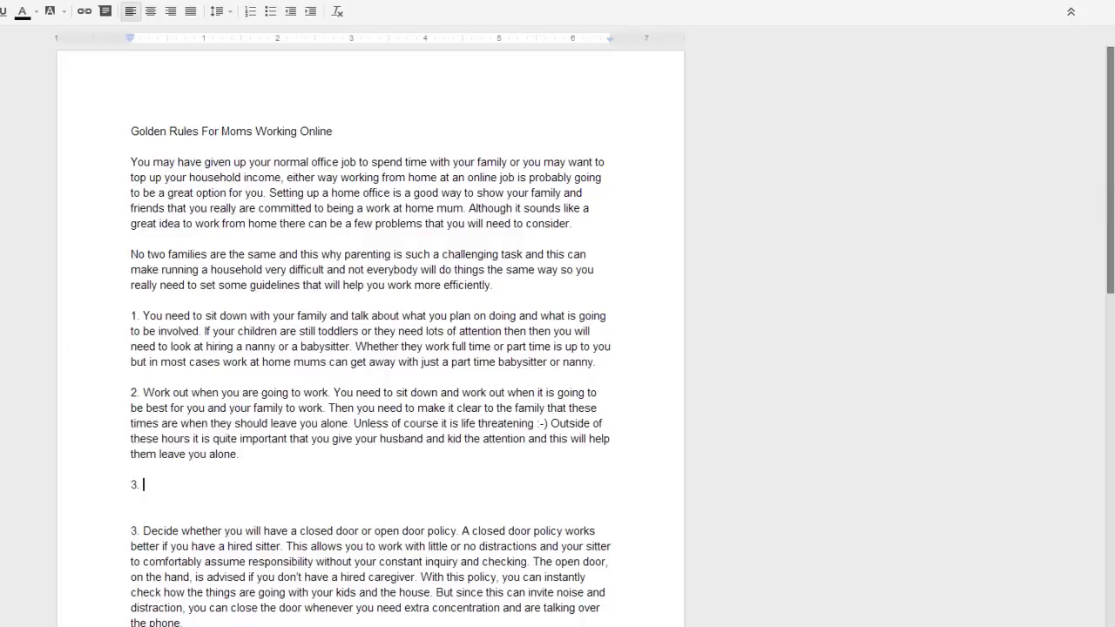
mouse_move(1111, 219)
mouse_down()
mouse_move(1113, 318)
mouse_move(1113, 274)
mouse_up()
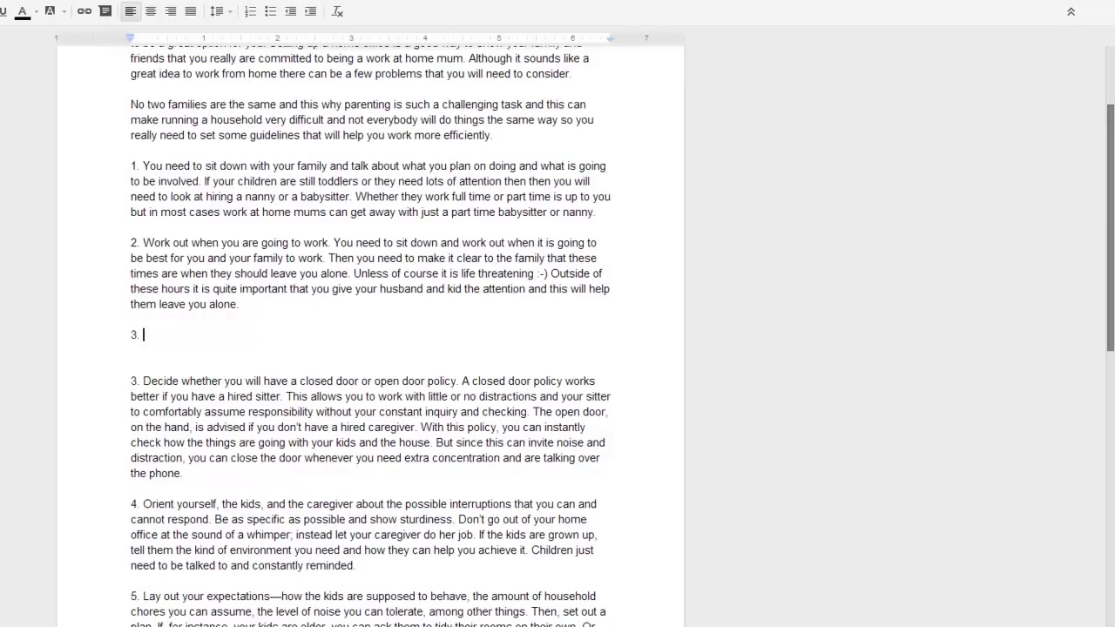
text(You need to )
text(decide whether you have an open door policy or a closed door policy. This will be easier to )
text(establish if you have a nanny or babysitter)
text(. If )
text(you do then a closed door policy is a n)
Write rule 3 on open versus closed door policies, ending 'hear what is going on in the house.'
key(BackSpace)
text(lot easie)
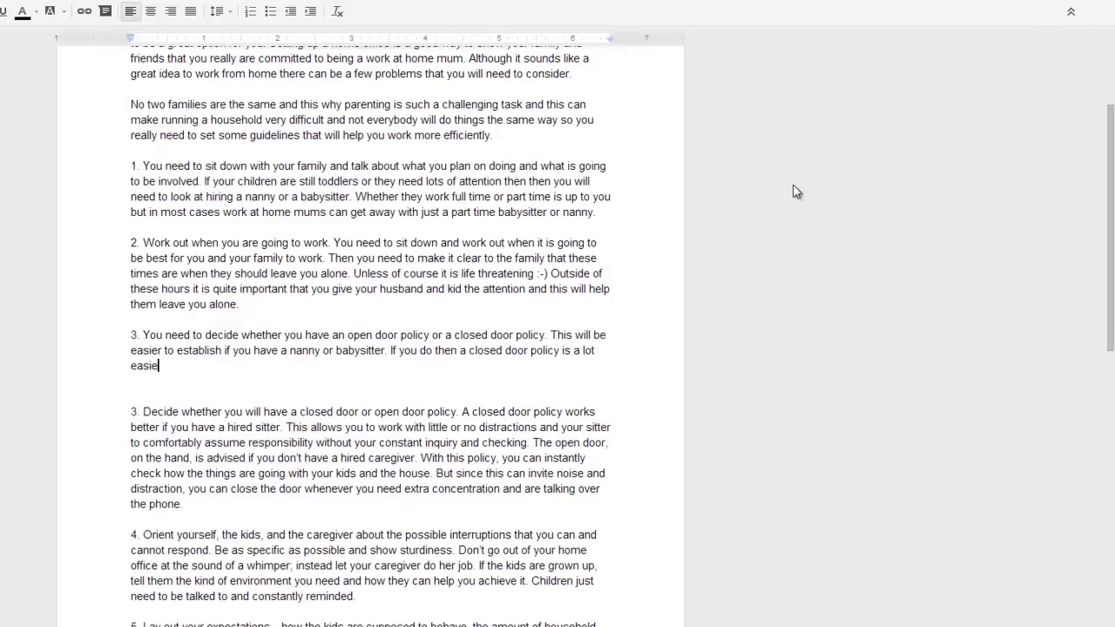
text(r to carry outr)
key(BackSpace)
key(BackSpace)
text(as you can quite literally pass on all responsibiliu)
key(BackSpace)
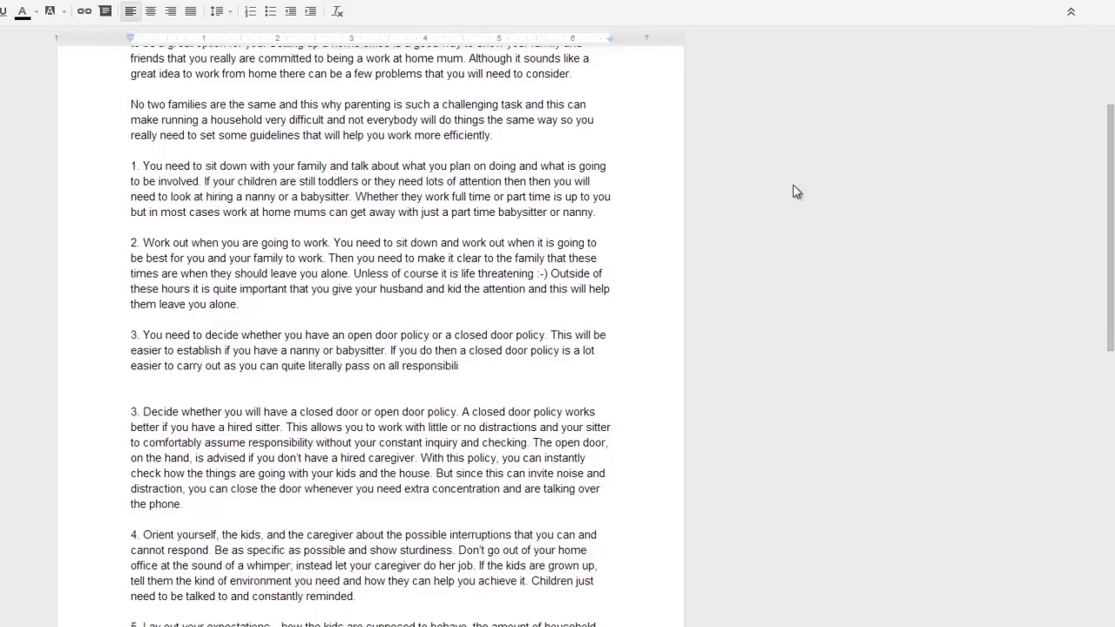
text(y to teh nanny and)
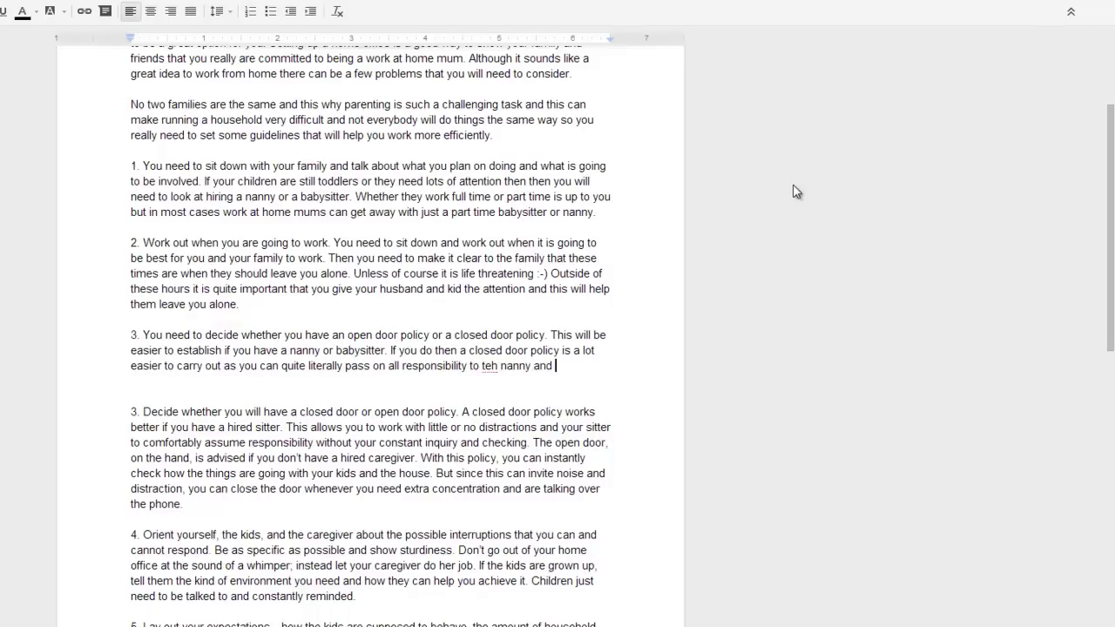
key(BackSpace)
key(BackSpace)
key(BackSpace)
key(BackSpace)
key(BackSpace)
text(. However )
text(you may not have a ba)
text(bysitter i)
key(BackSpace)
text(or a nany so)
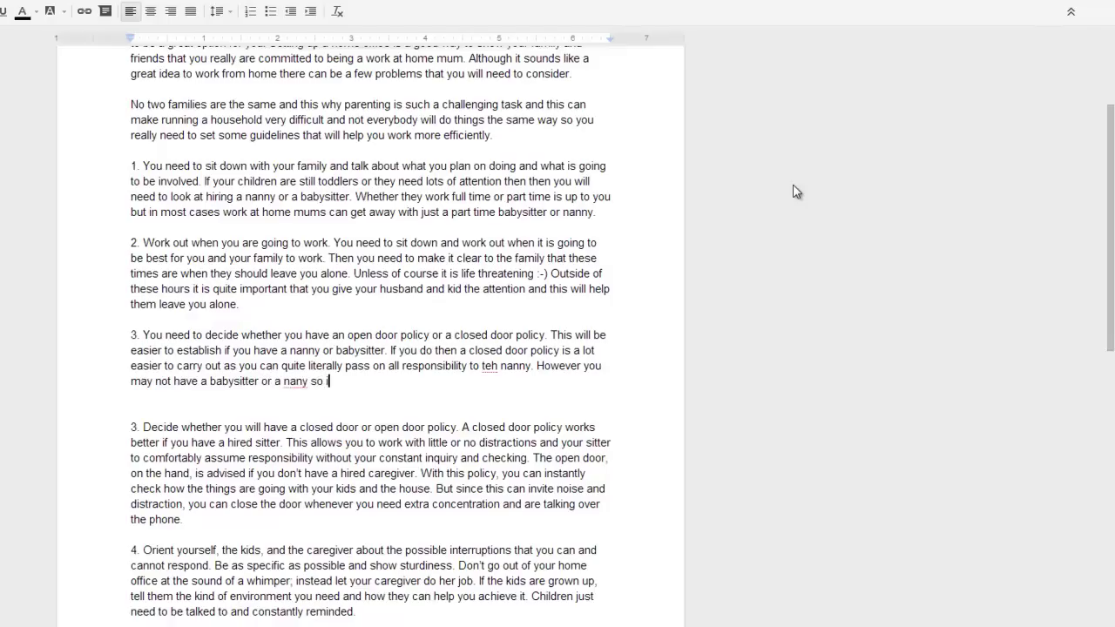
text( havinga  cloised )
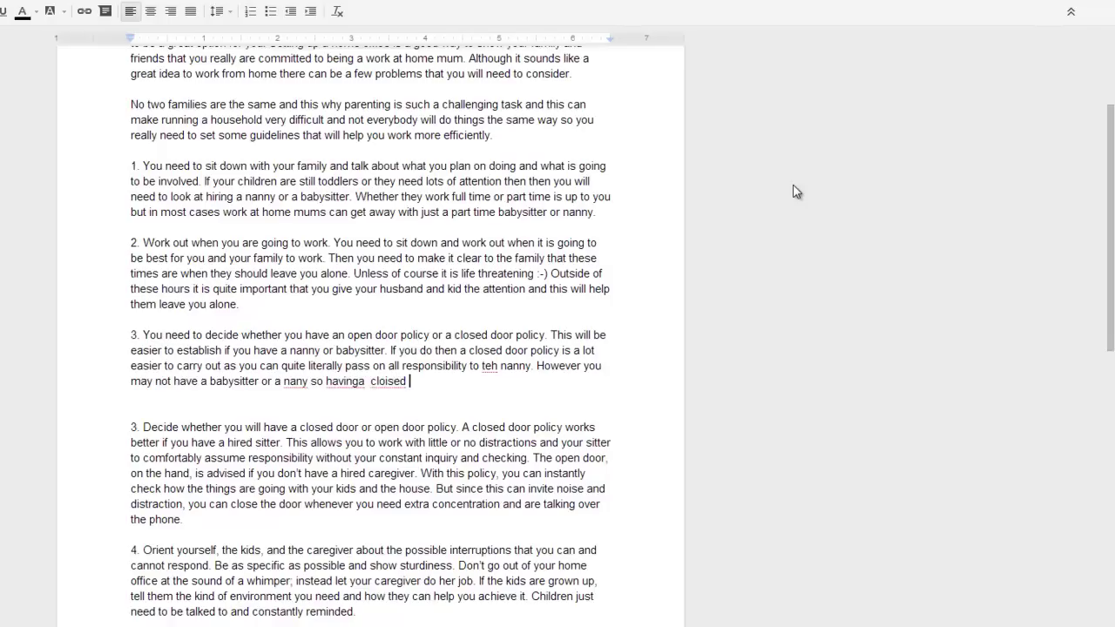
text(door policy is not going)
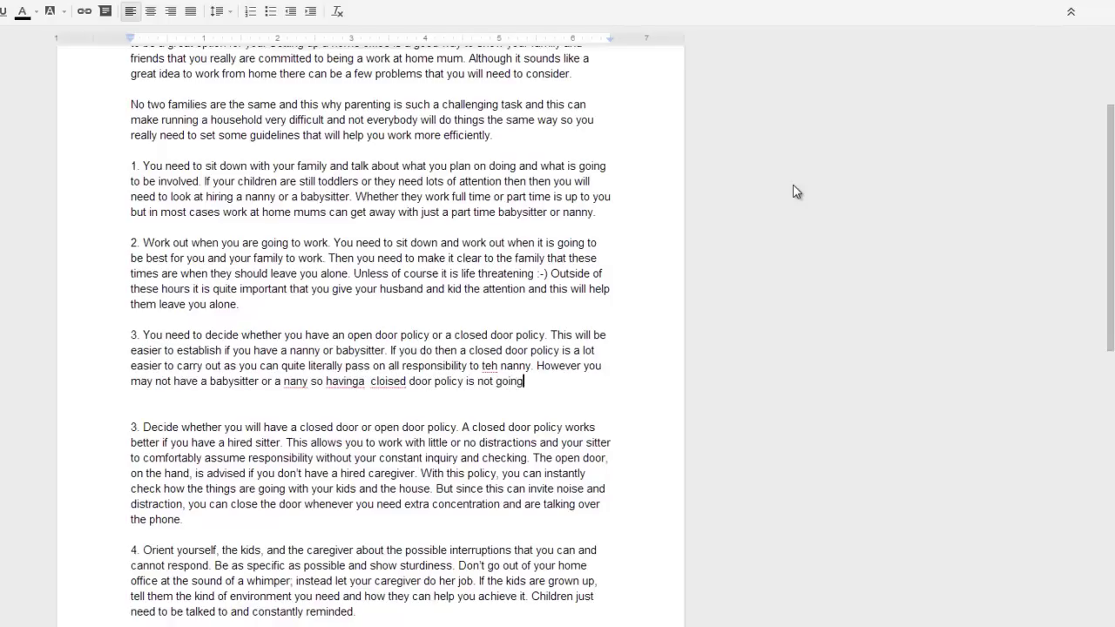
text(to work that well as you still need to make sure you can hear what is h)
key(BackSpace)
text(going on in the house.)
Correct nany, havinga, cloised and teh to nanny, having a, closed and the
right_click(303, 381)
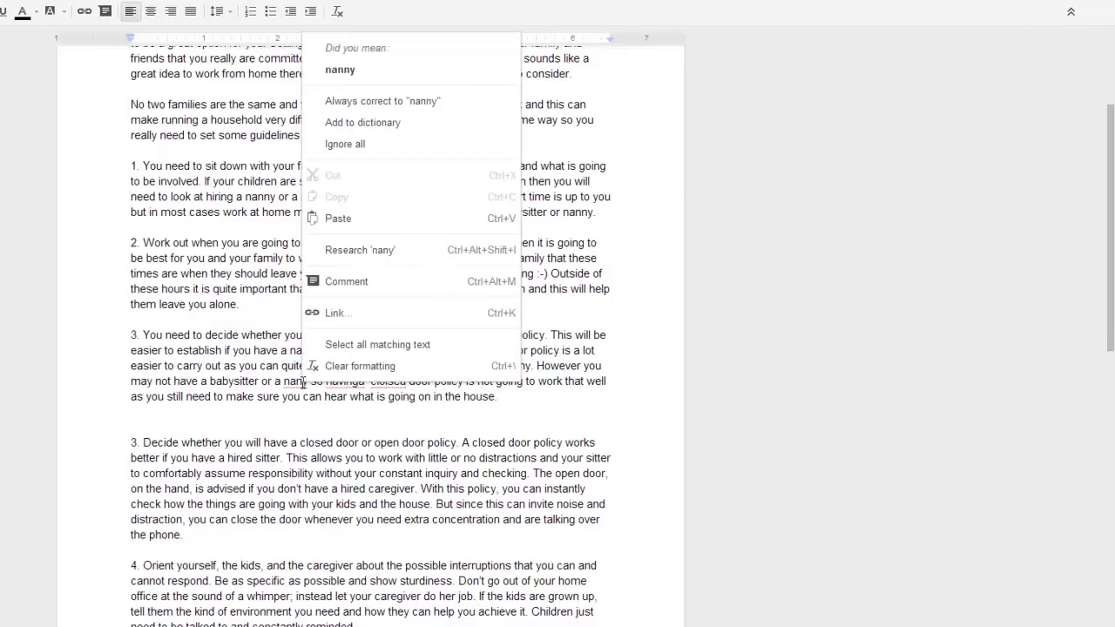
click(340, 70)
right_click(369, 383)
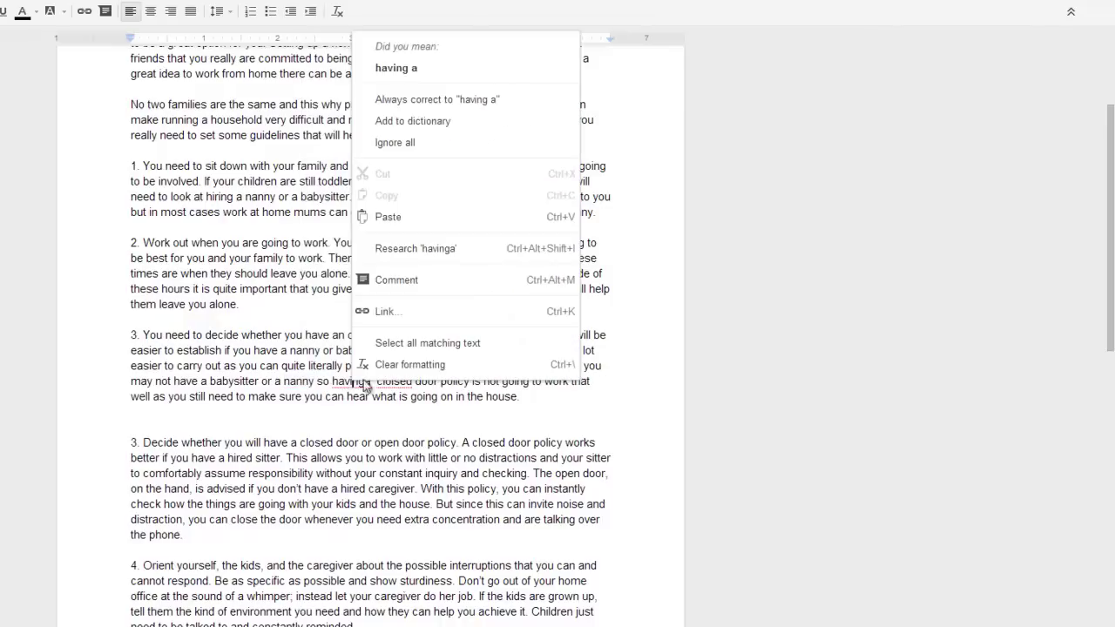
click(397, 70)
right_click(399, 380)
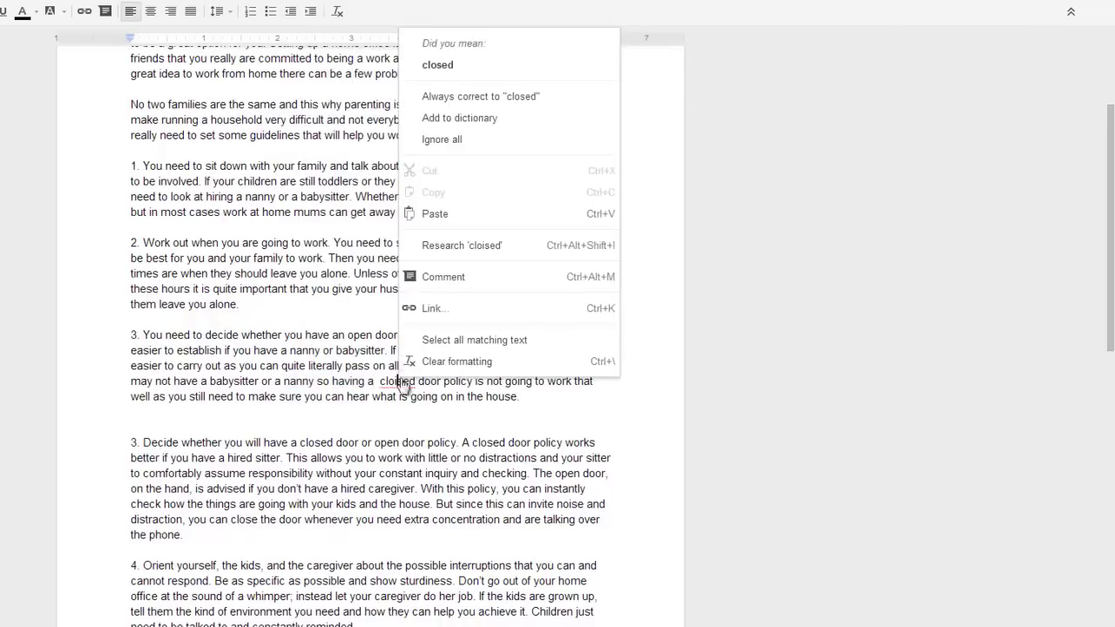
click(437, 65)
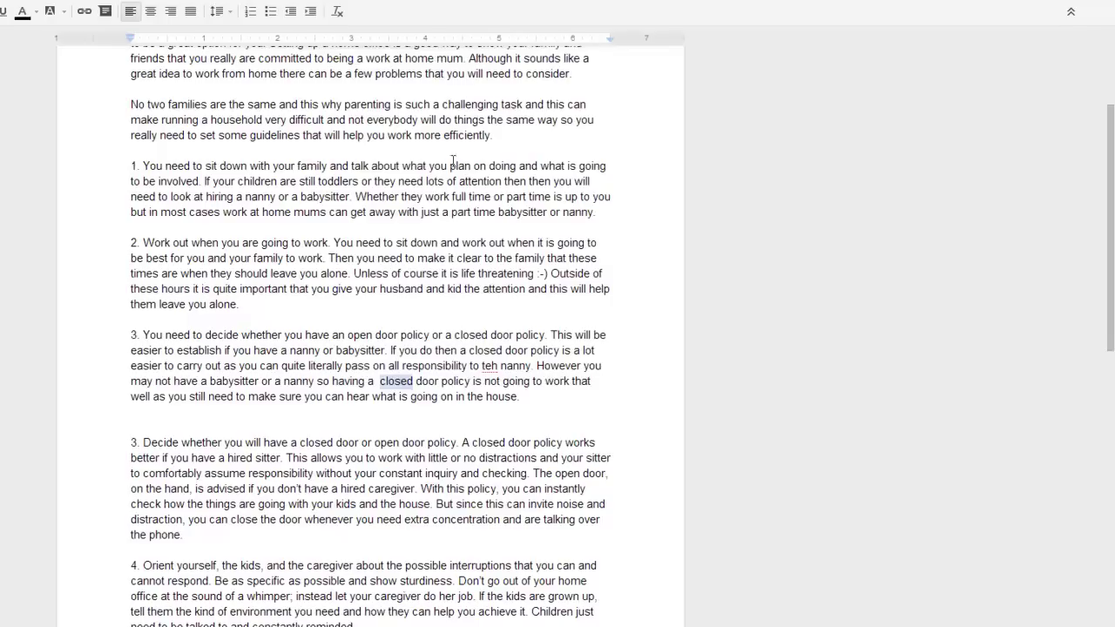
right_click(490, 366)
click(527, 52)
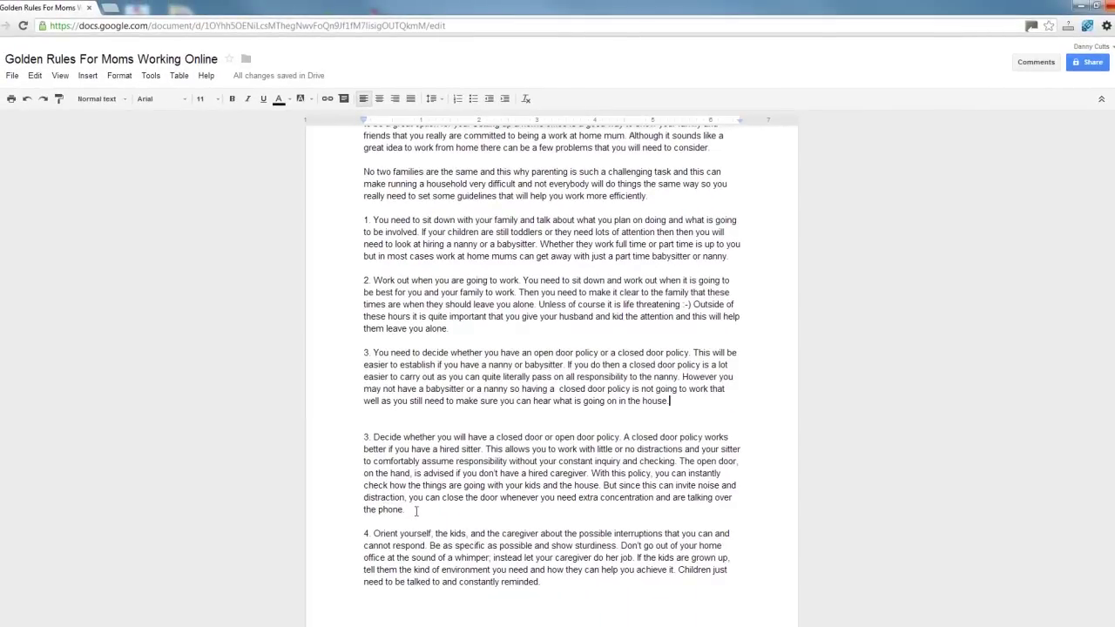
Replace the old 'Decide whether' paragraph with point 4, 'Make members of the family and your nanny…'
drag(415, 512, 354, 440)
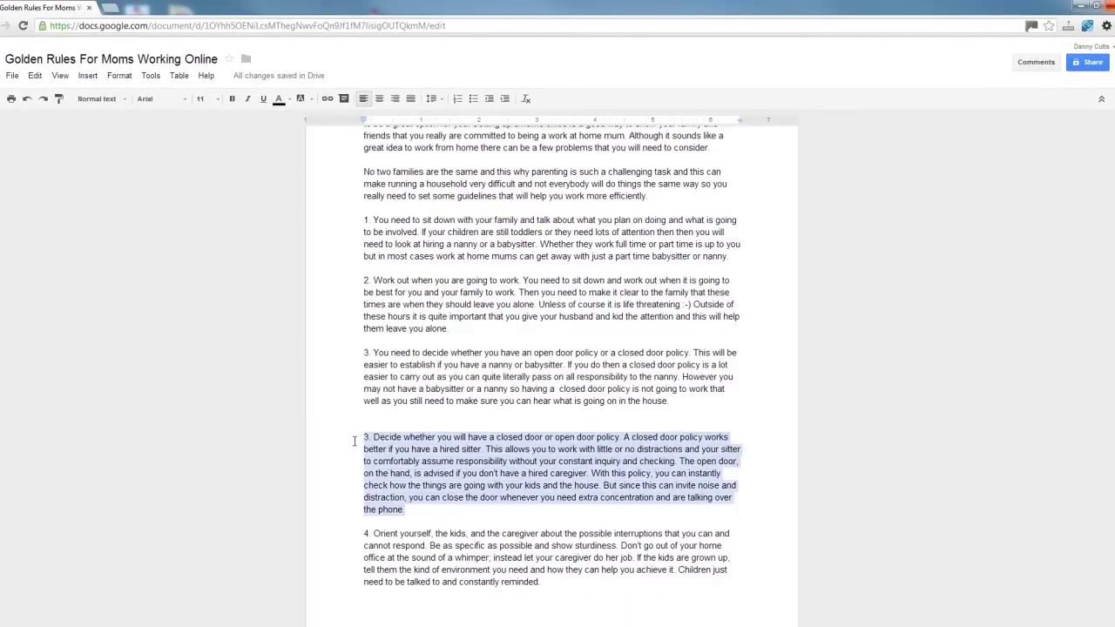
key(Delete)
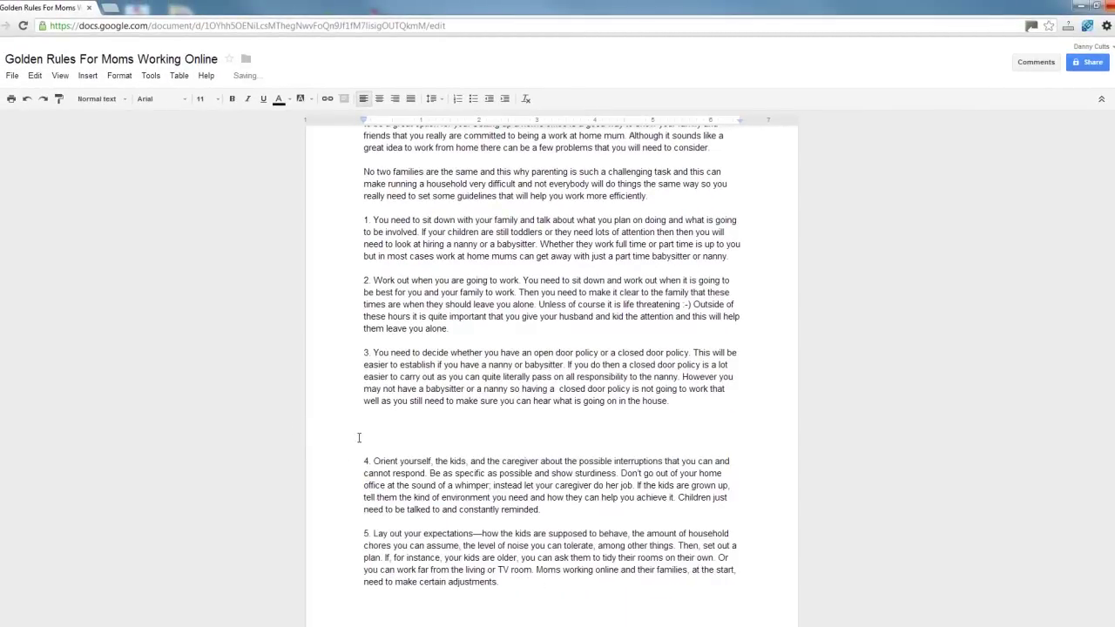
text(4)
text(Make memeb)
key(BackSpace)
key(BackSpace)
key(BackSpace)
text(bers o)
text(f the family and your nanna)
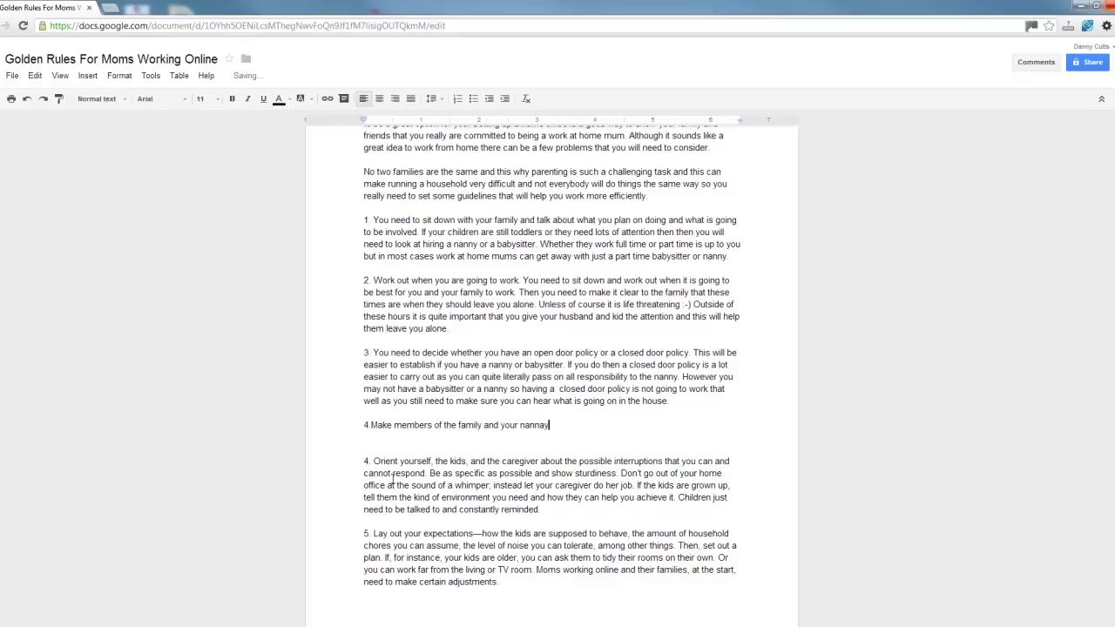
key(BackSpace)
text(f you have one understand)
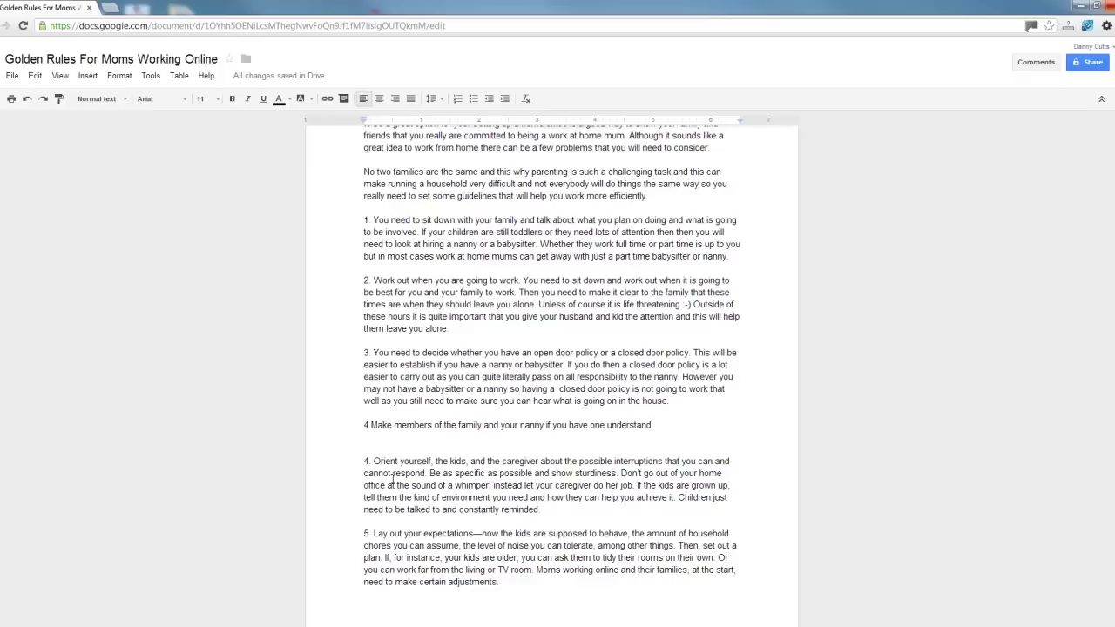
text( what situati)
text(ons you deem as important enough to )
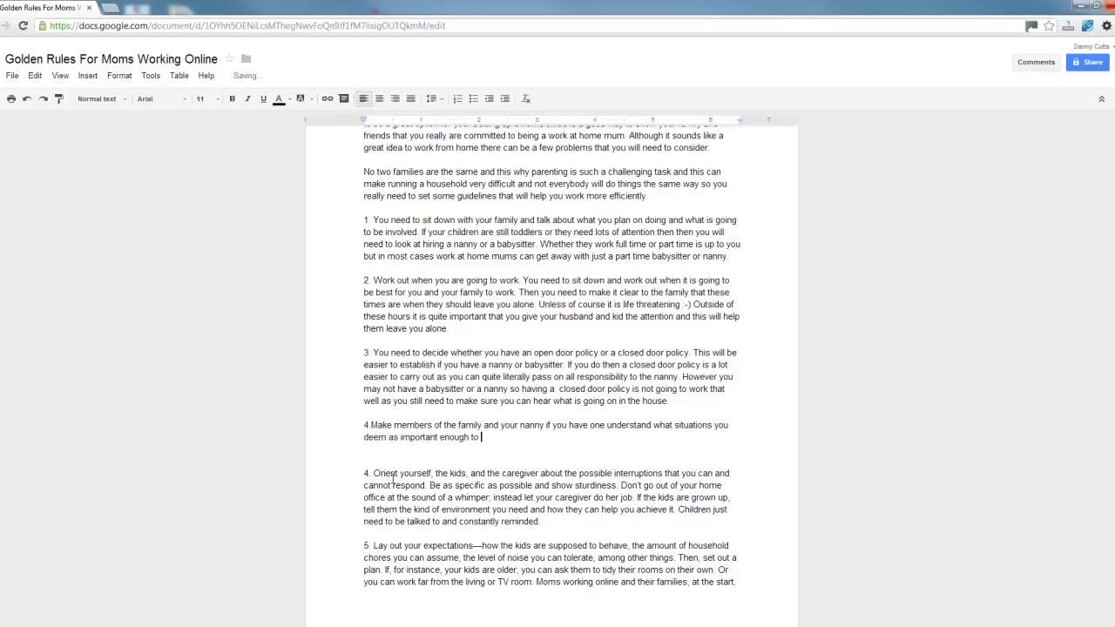
text(disturb you while you are working)
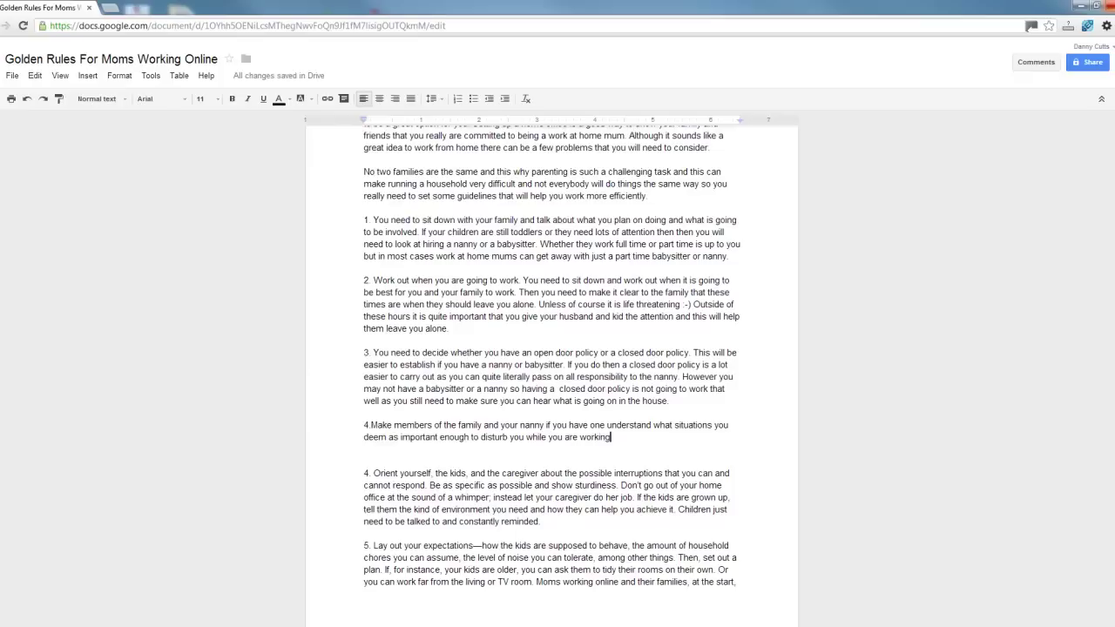
Extend point 4 so it ends 'in theory have less distractions'
click(622, 436)
text(With these clearly outlined you should find that tehnanny or you)
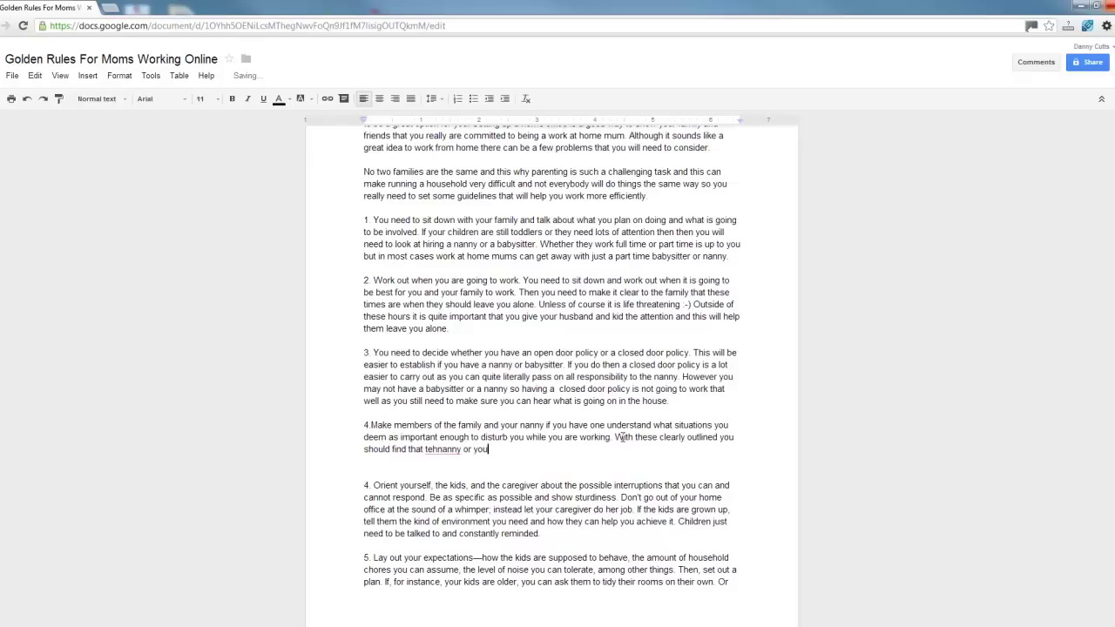
text(r husband takes a little more repos)
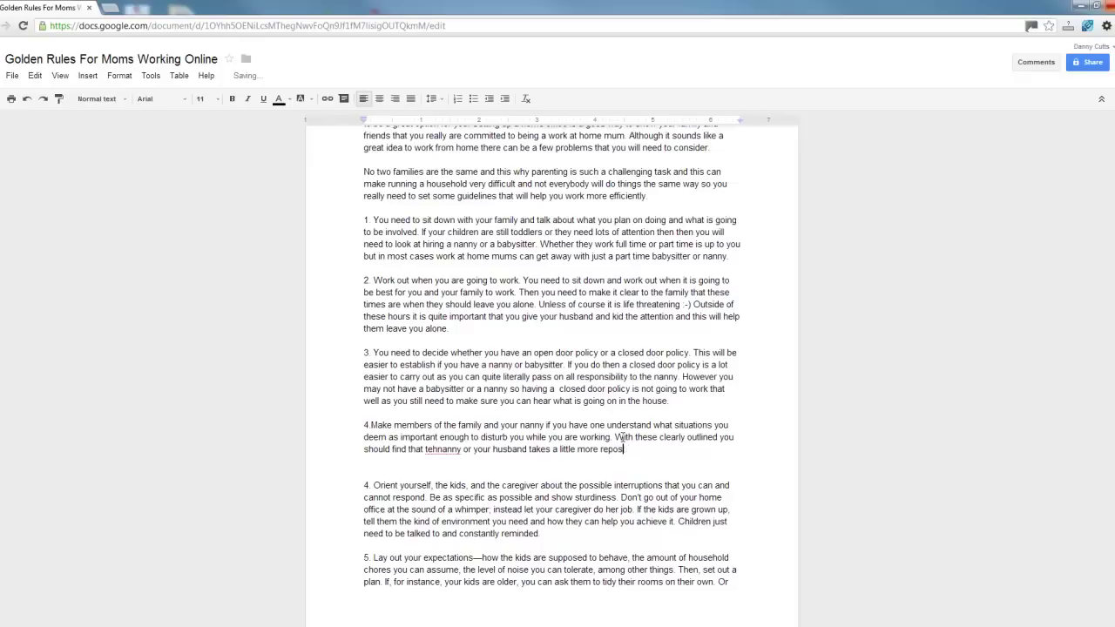
key(BackSpace)
key(BackSpace)
text(sponsibility and you should in theroy)
key(BackSpace)
key(BackSpace)
key(BackSpace)
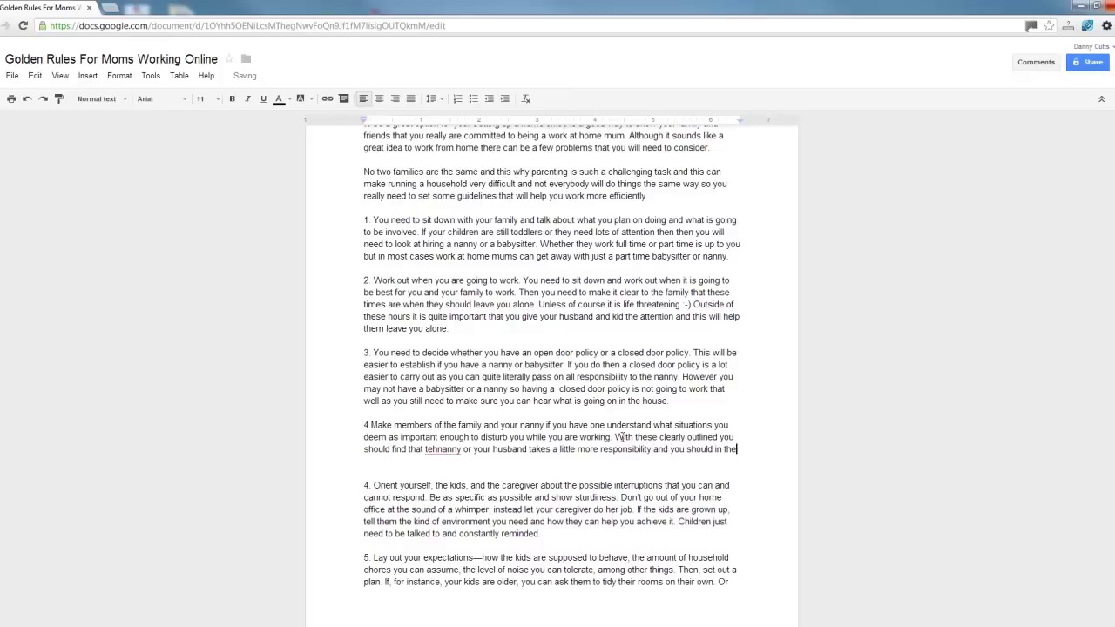
text(ory have less distractions)
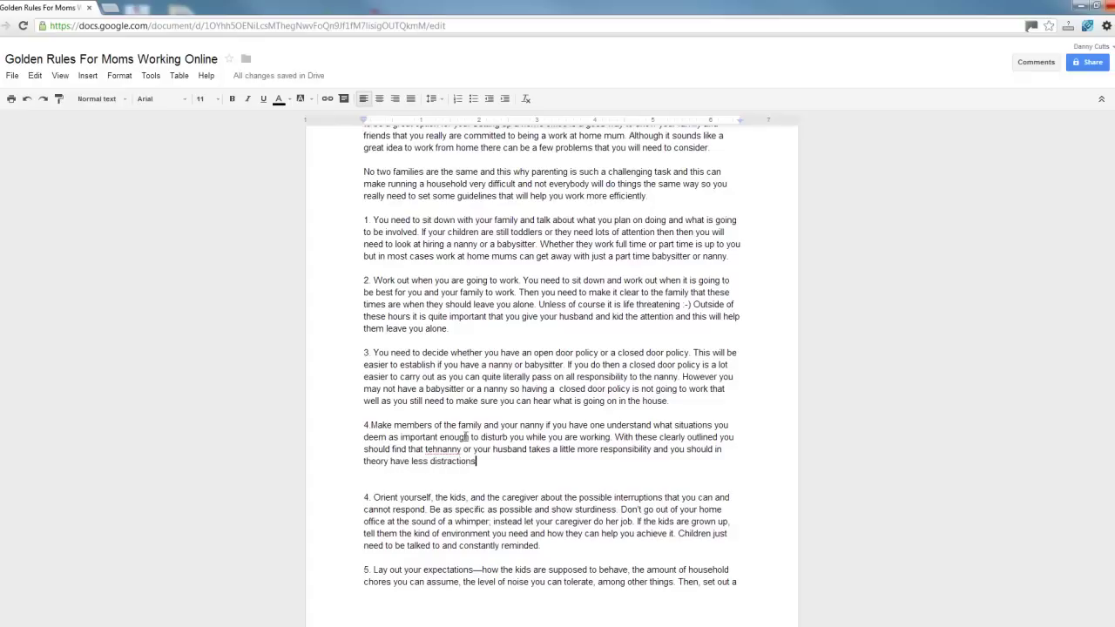
Correct 'tehnanny' to 'the nanny' and add the sentence about rewarding the children with attention
right_click(437, 448)
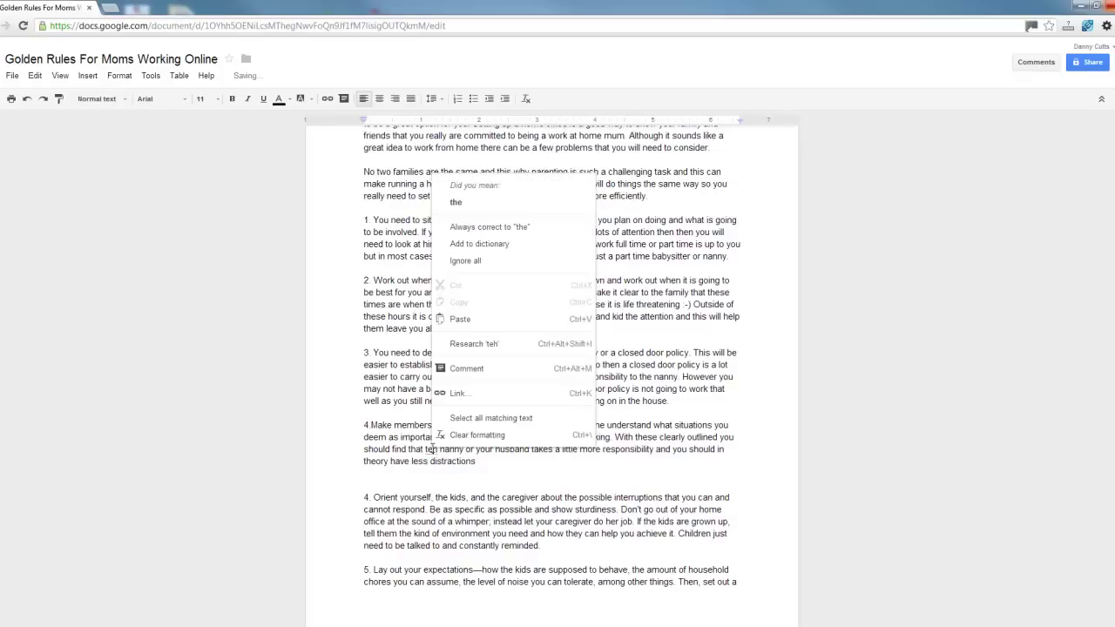
click(471, 205)
click(485, 461)
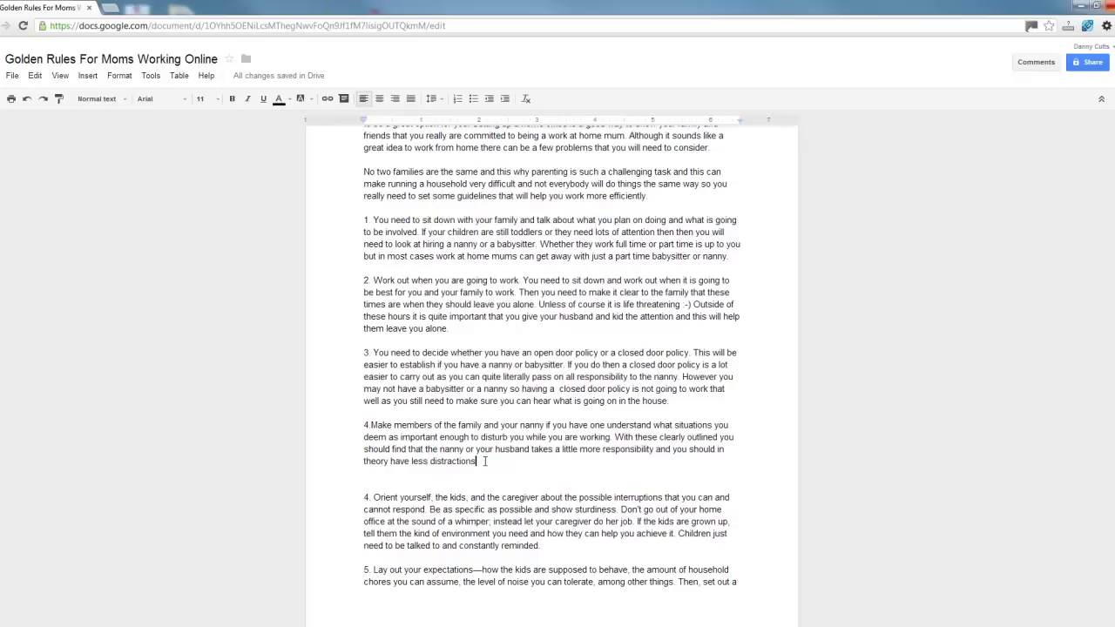
text(.)
text( OUt of your working )
text(hours you can give teh c)
text(hildren lo)
text(ts of attention as a)
text( sort of reward for them r)
text(epscting youe)
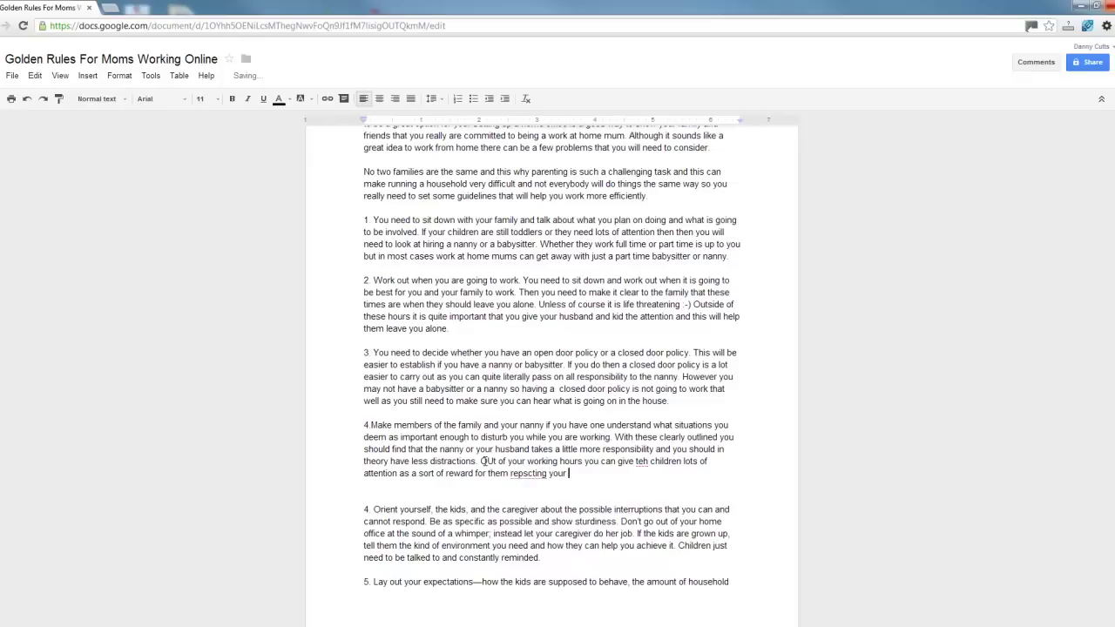
text(work time.)
Correct 'repscting' to 'respecting' and 'teh' to 'the' in point 4
right_click(528, 473)
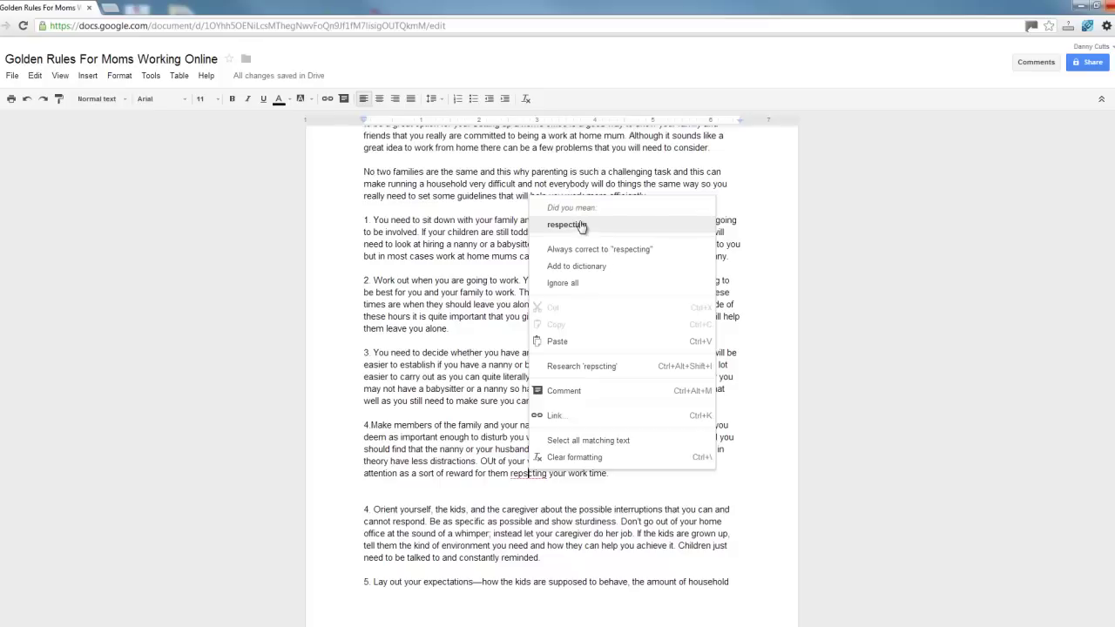
click(582, 225)
right_click(640, 463)
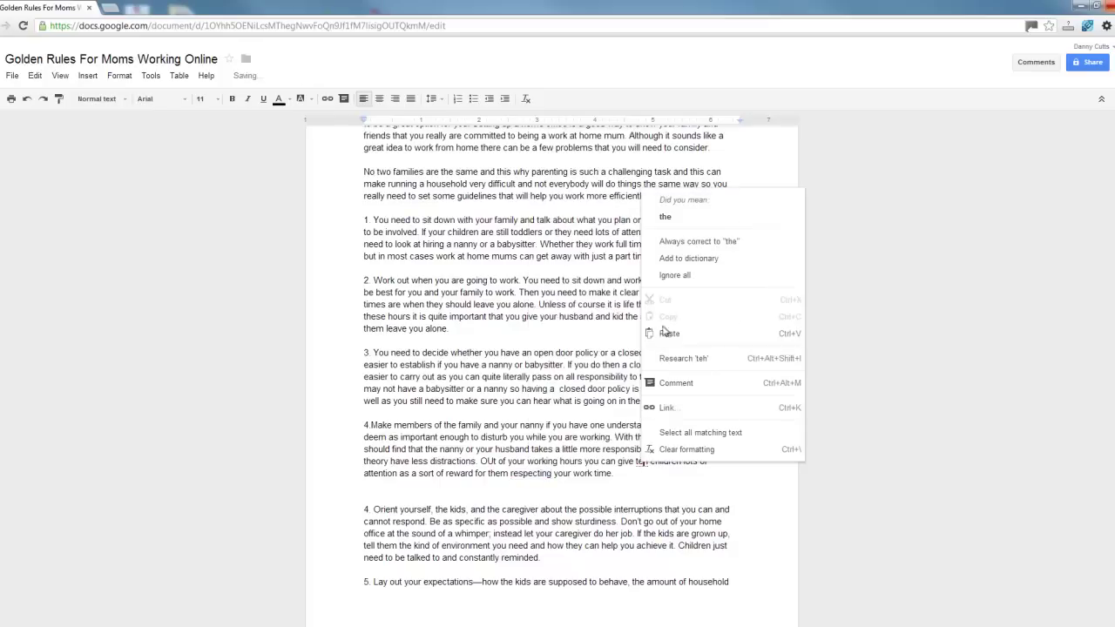
click(670, 209)
click(623, 477)
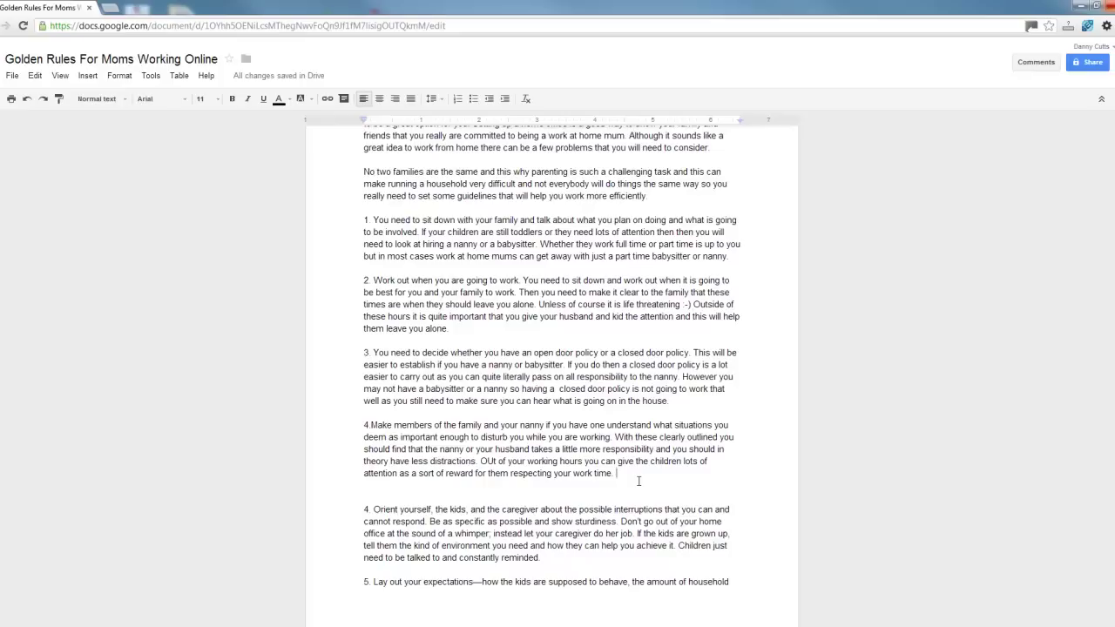
click(365, 510)
Replace the old point 4 with rule 5, 'You need to set out expectations on how your children should behave…'
drag(387, 510, 573, 562)
key(Delete)
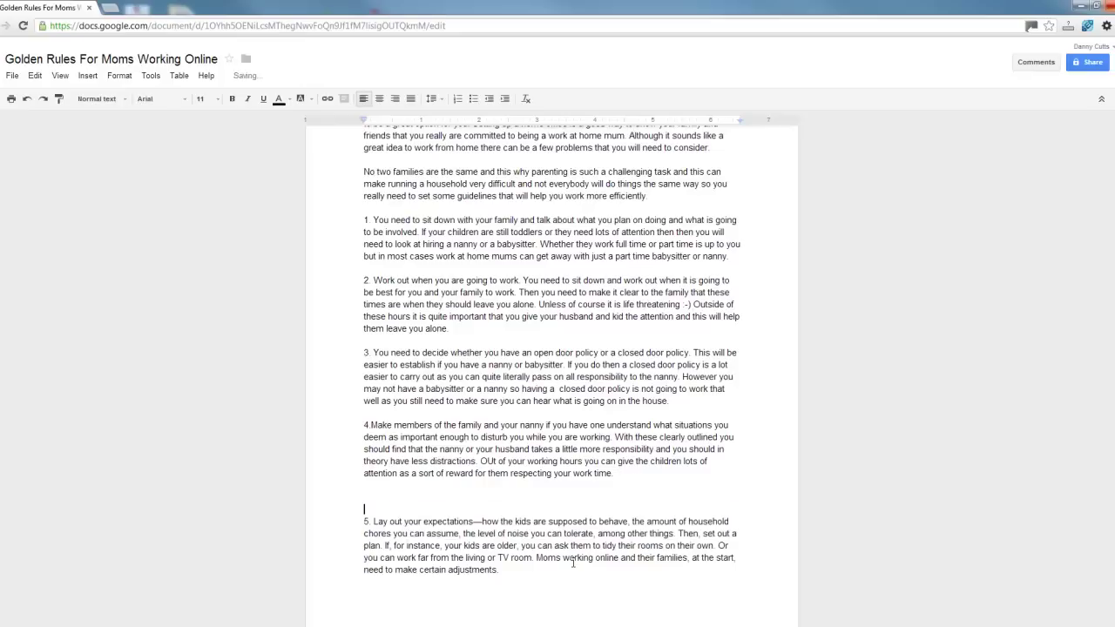
scroll(631, 536, down, 3)
scroll(640, 528, up, 3)
text(5. )
text(Yoiu)
key(BackSpace)
key(BackSpace)
text(u need to set)
text( out e)
text(xpectations )
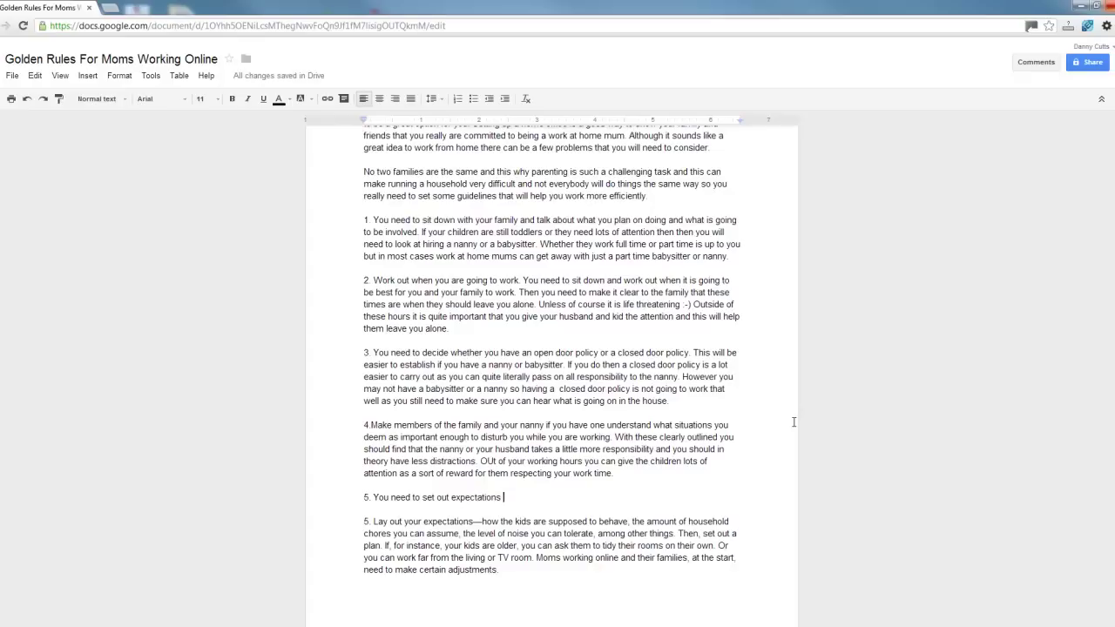
text(on how your children should behave when you are working. )
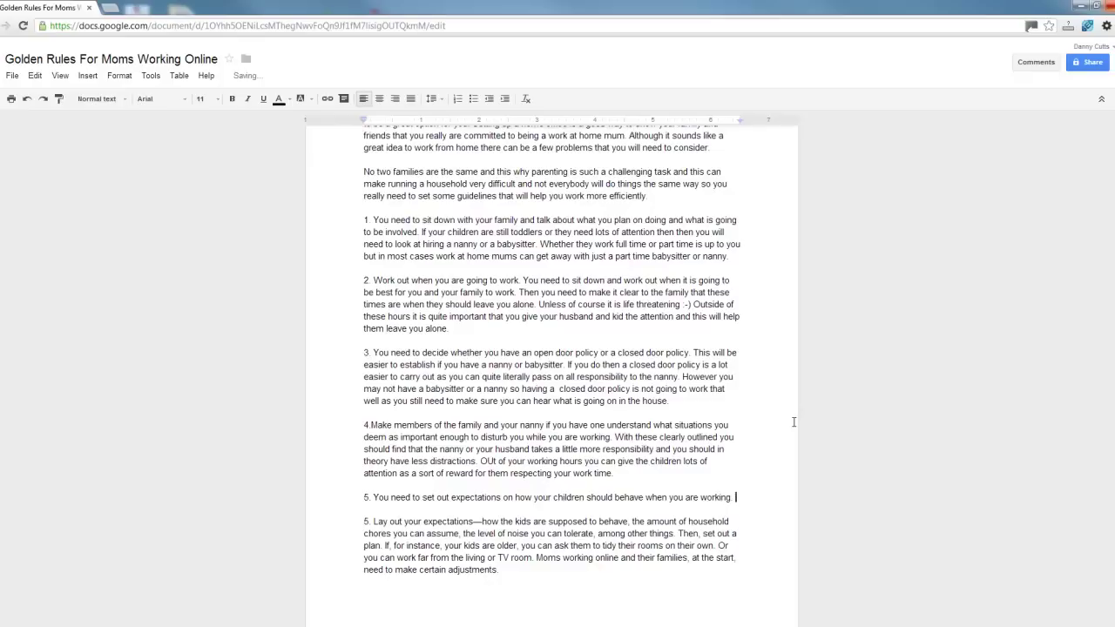
text(So for example)
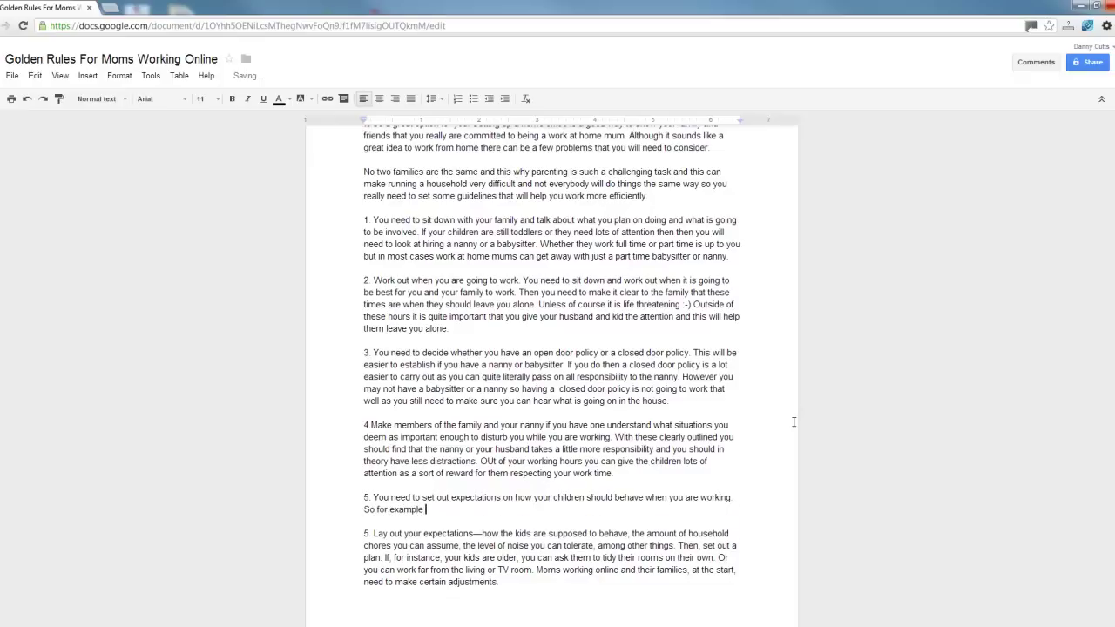
text(you need tomake sure they)
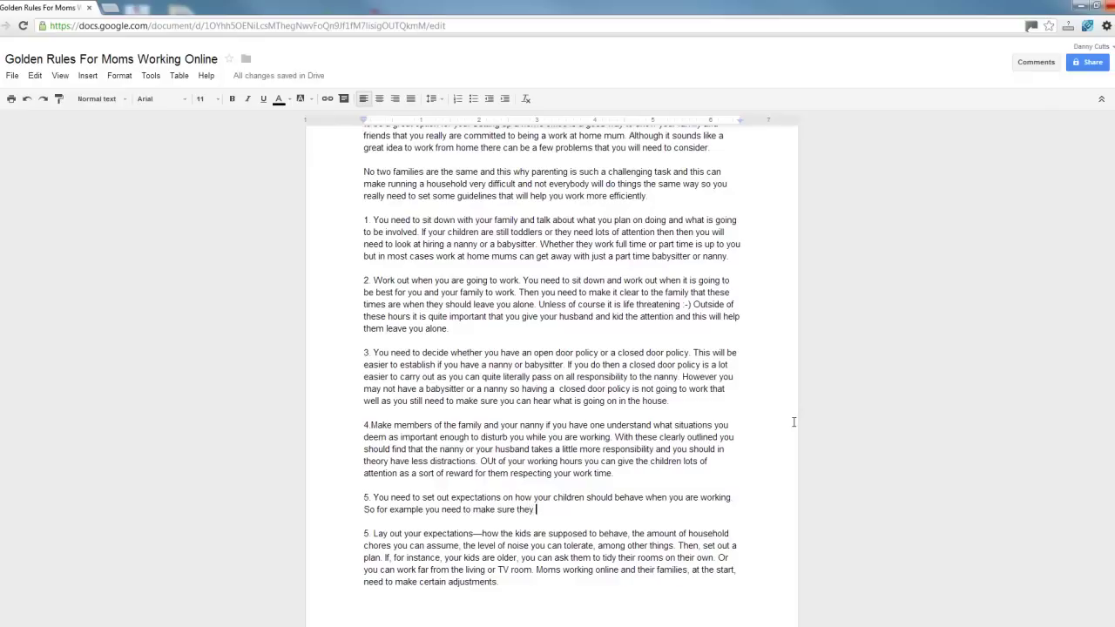
text(know how muc)
text(h noise t)
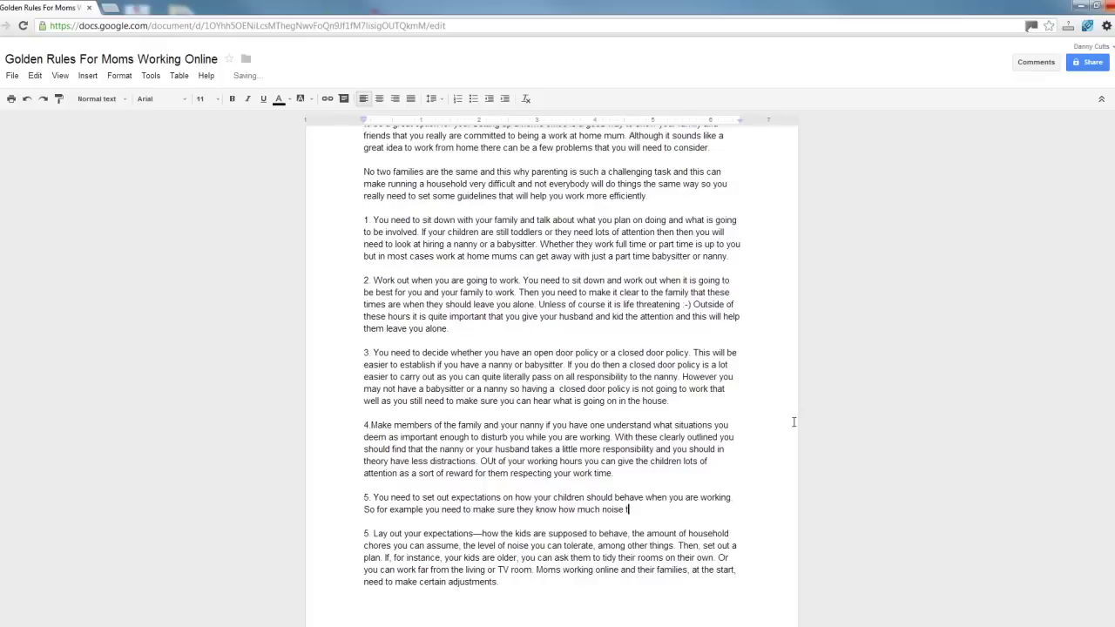
text(hey ca)
text(n make befor eit distracts you)
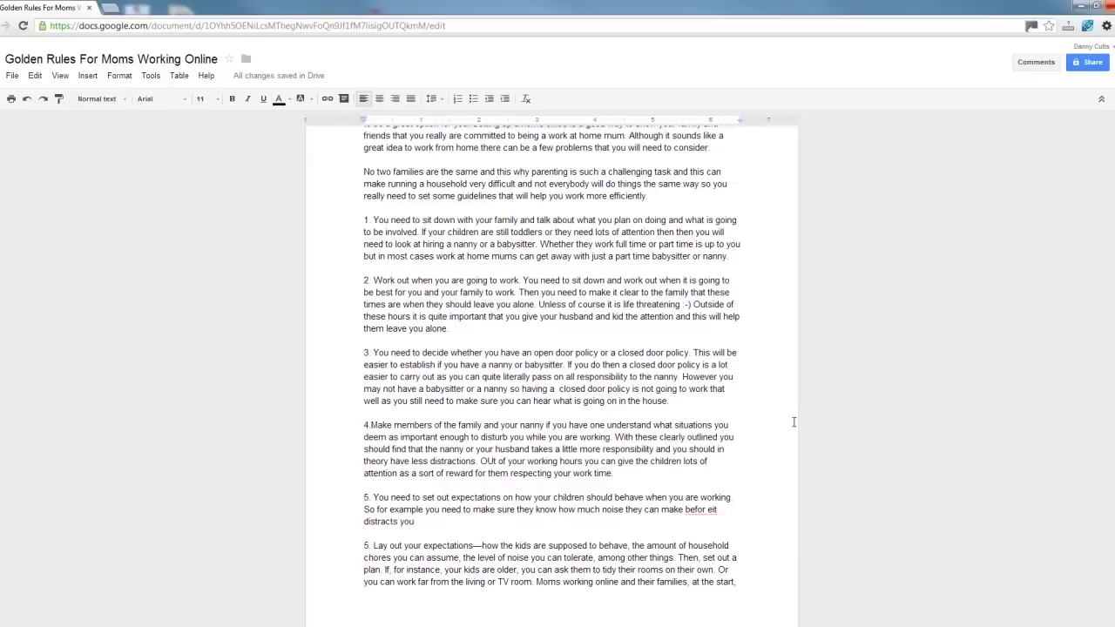
text( and they may)
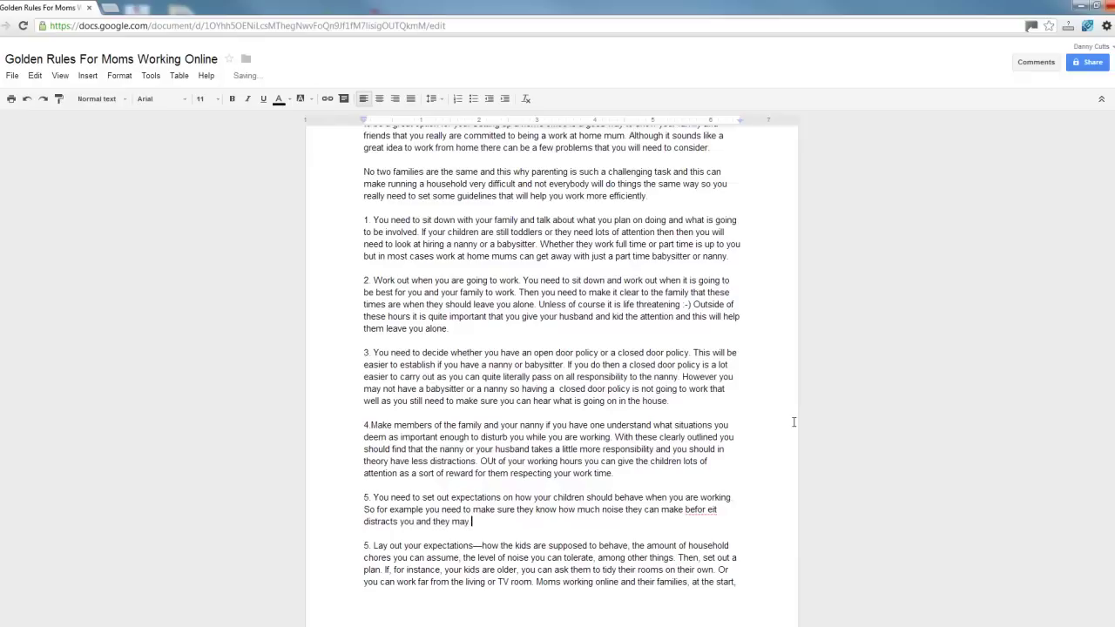
text(also )
text(need to giove you extra)
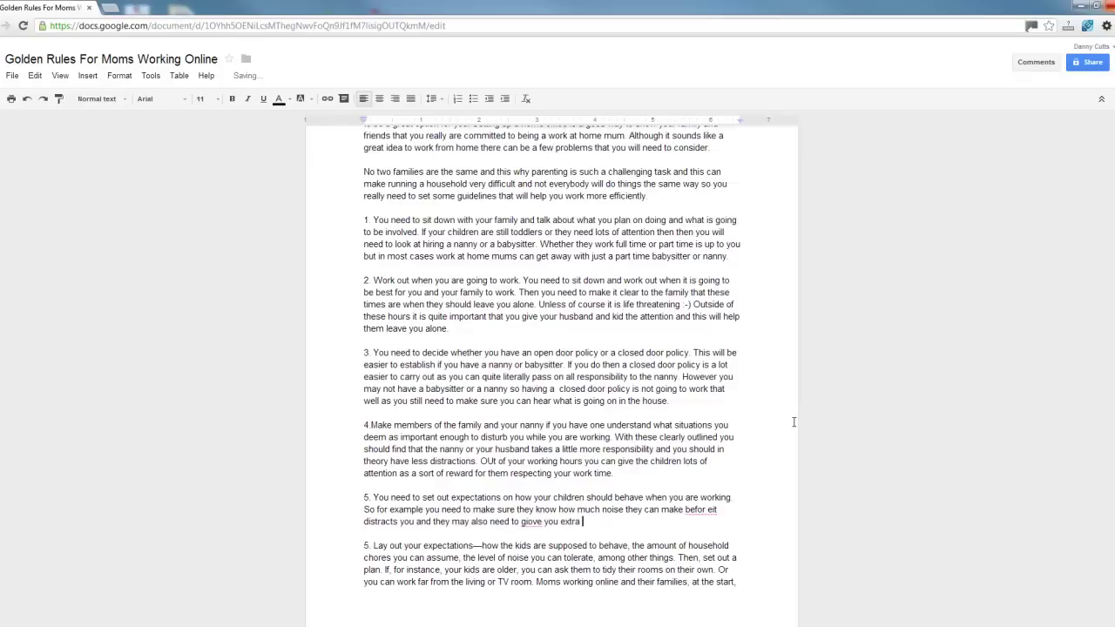
text(help round)
text( the )
text(house s)
text(k)
text( that)
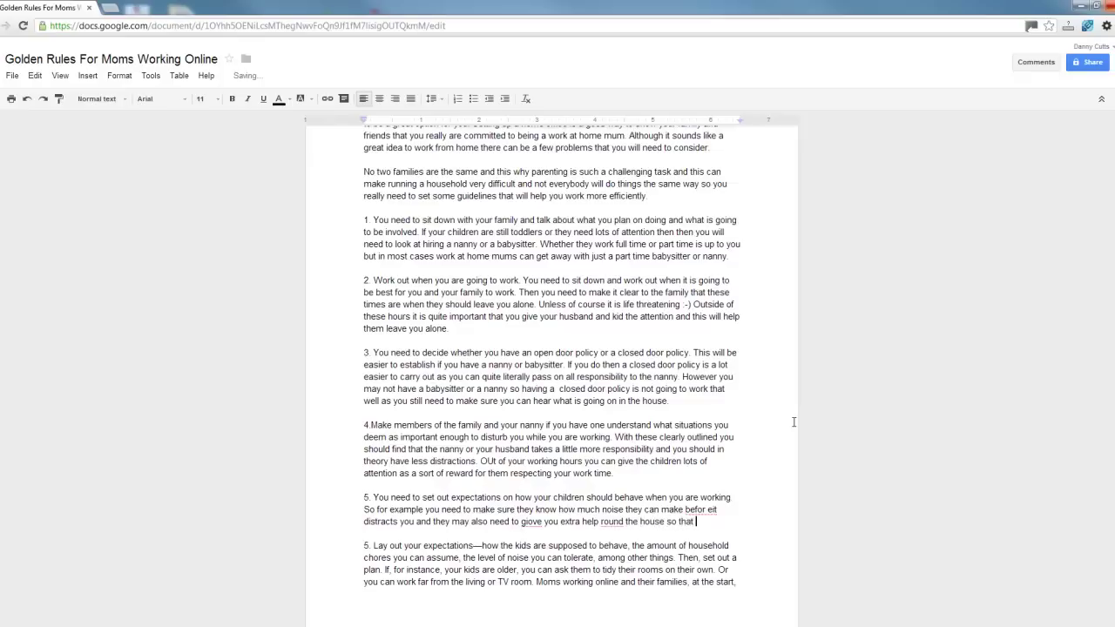
text(you can spe)
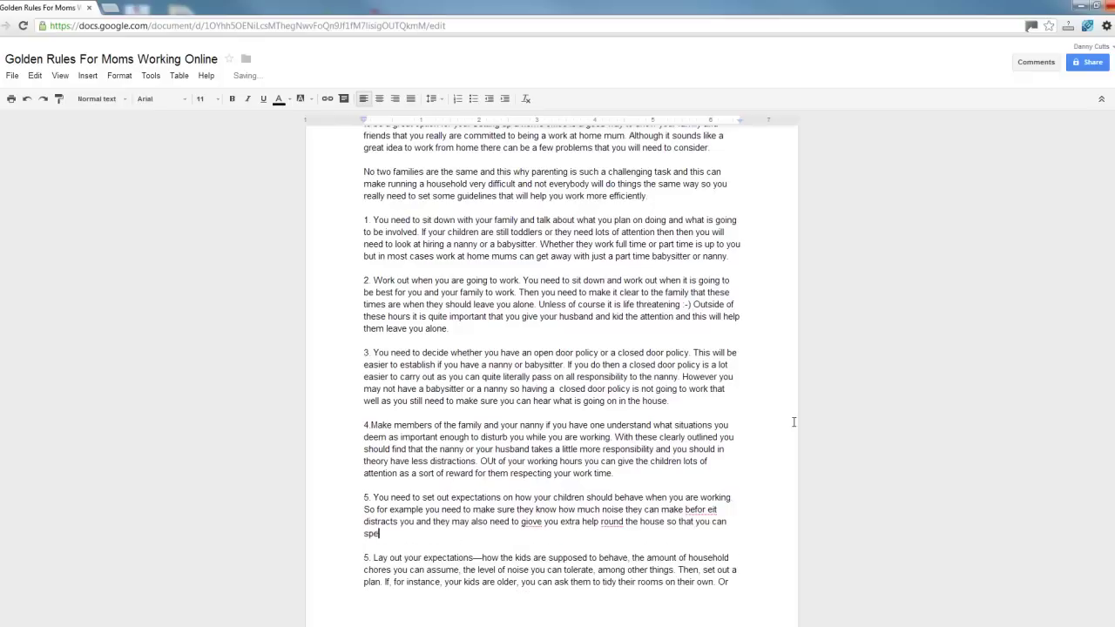
text(nd more time with the)
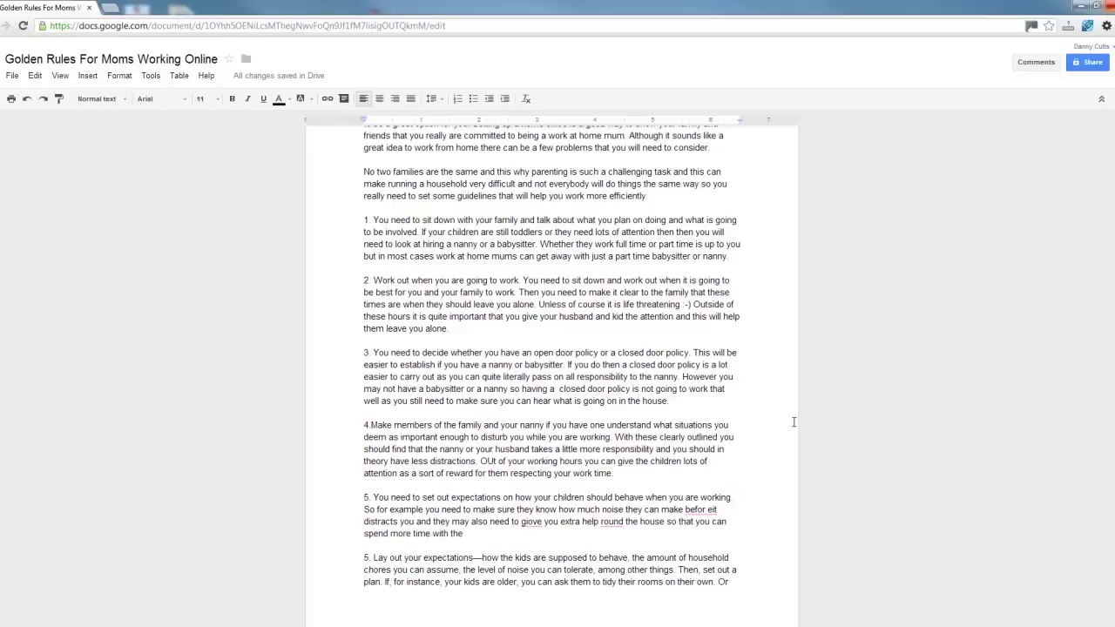
text(m)
text(TY)
text(hem)
text(ping yo)
text( is on)
text(iable if tehy are)
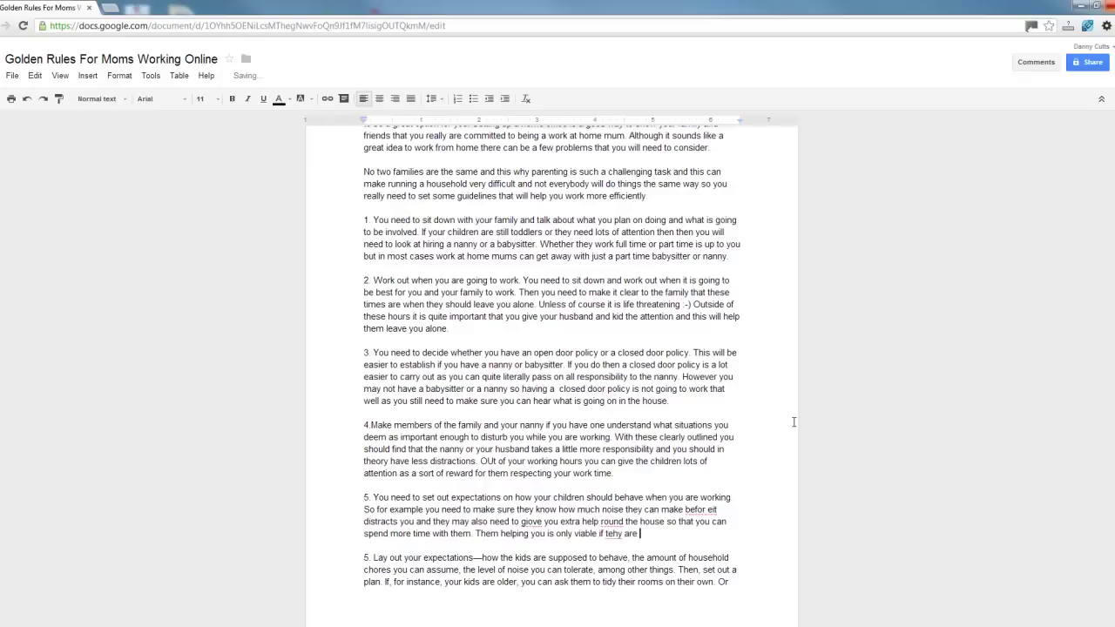
text(a littl)
text(e grow)
text(n up and n)
text(toddlers.)
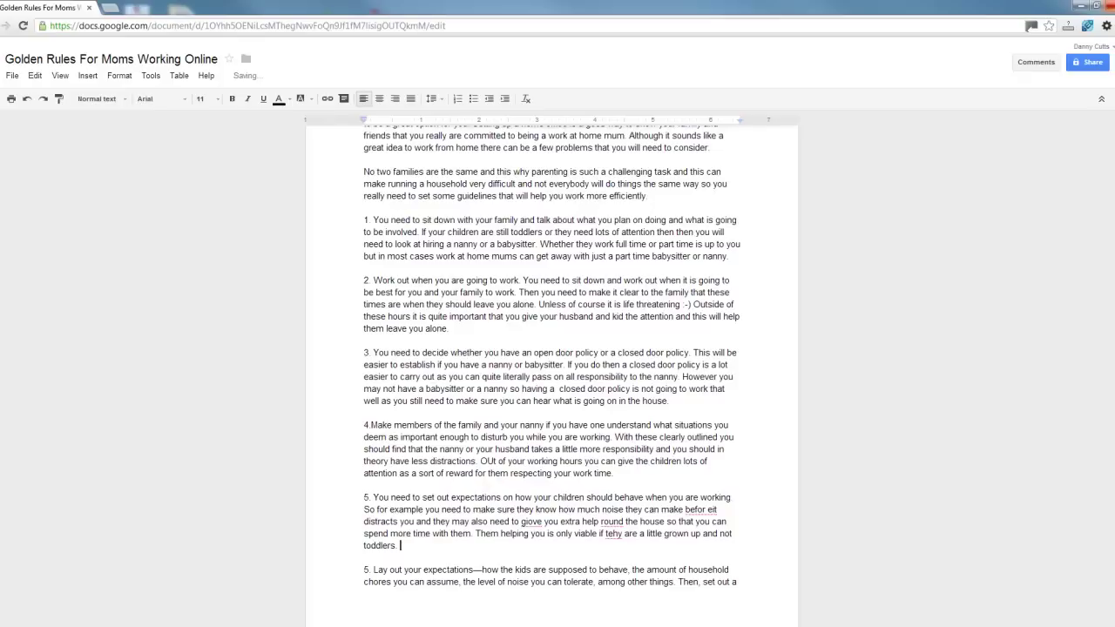
Delete the old 'Lay out your expectations' paragraph and begin the closing paragraph 'If all of t…'
key(Down)
key(Down)
key(ctrl+Delete)
key(ctrl+Delete)
key(ctrl+Delete)
key(ctrl+Delete)
key(ctrl+Delete)
key(ctrl+Delete)
text(If all of t)
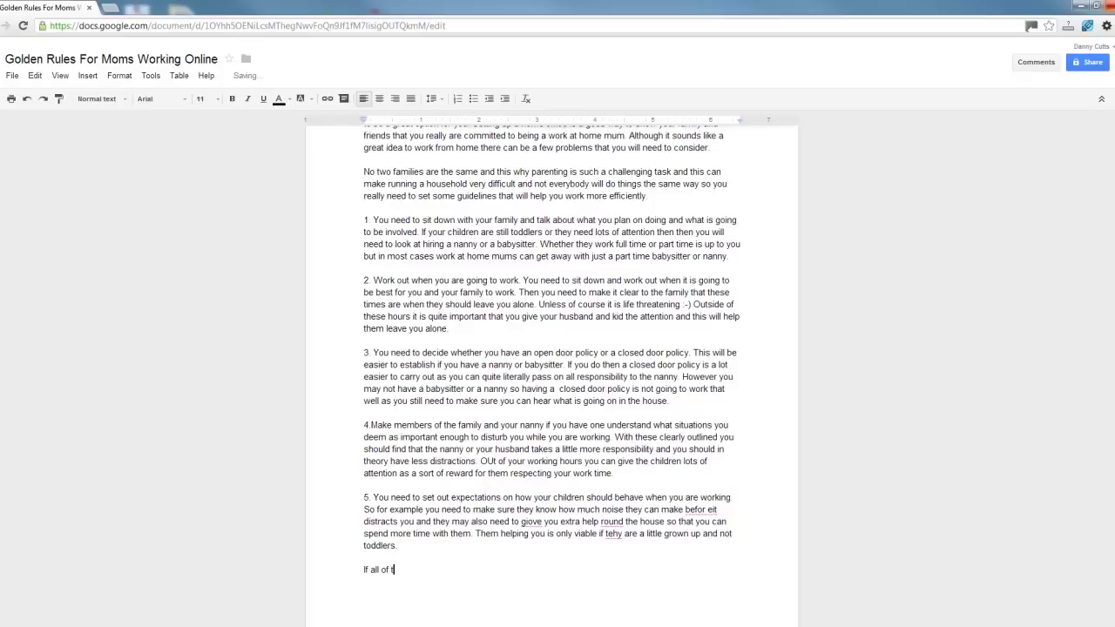
text(hese work for you then you will find that you can work a)
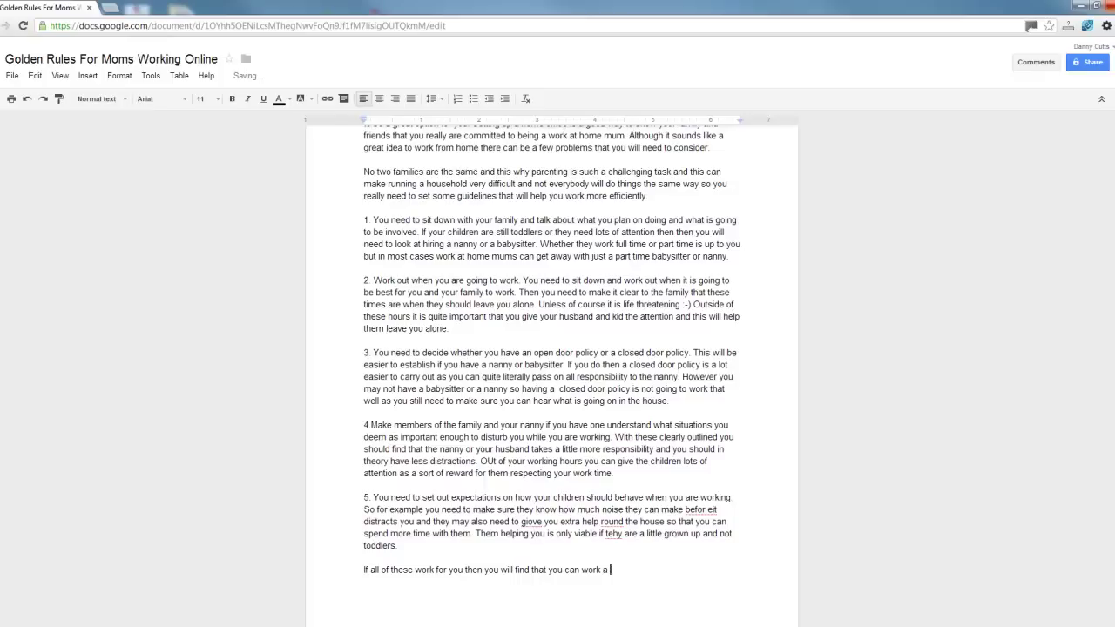
text( job from home and supplement your income and you will )
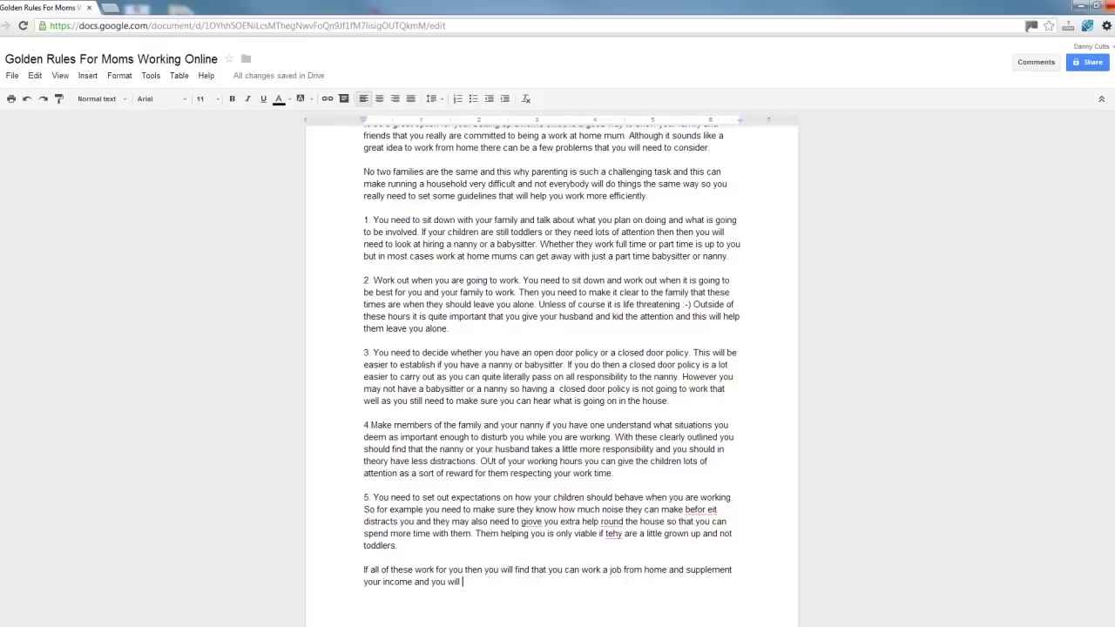
text(fast be o)
text(n your way to having a perfect work life balence.)
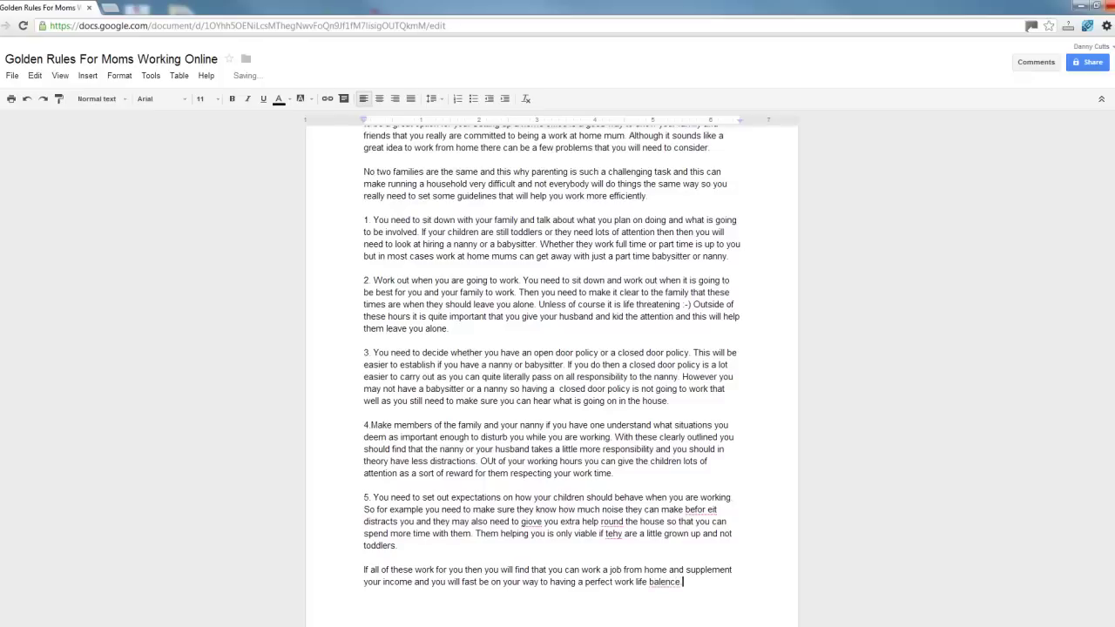
Correct balence, tehy, giove, round and befor to balance, they, give, around and before it
right_click(667, 583)
click(701, 339)
scroll(680, 496, down, 1)
right_click(615, 476)
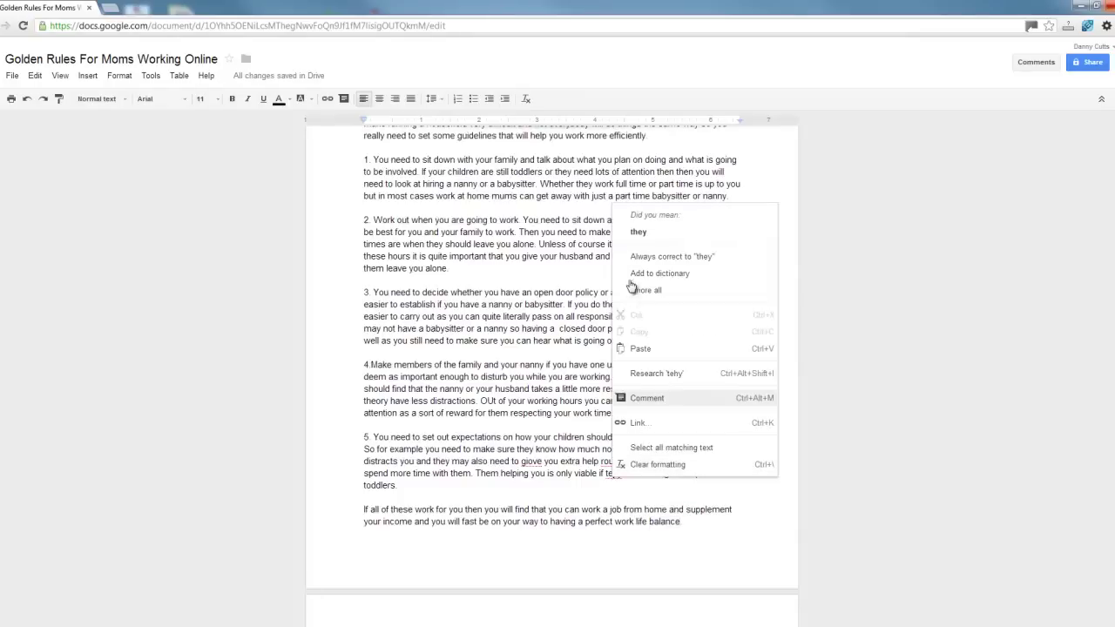
click(638, 231)
right_click(532, 462)
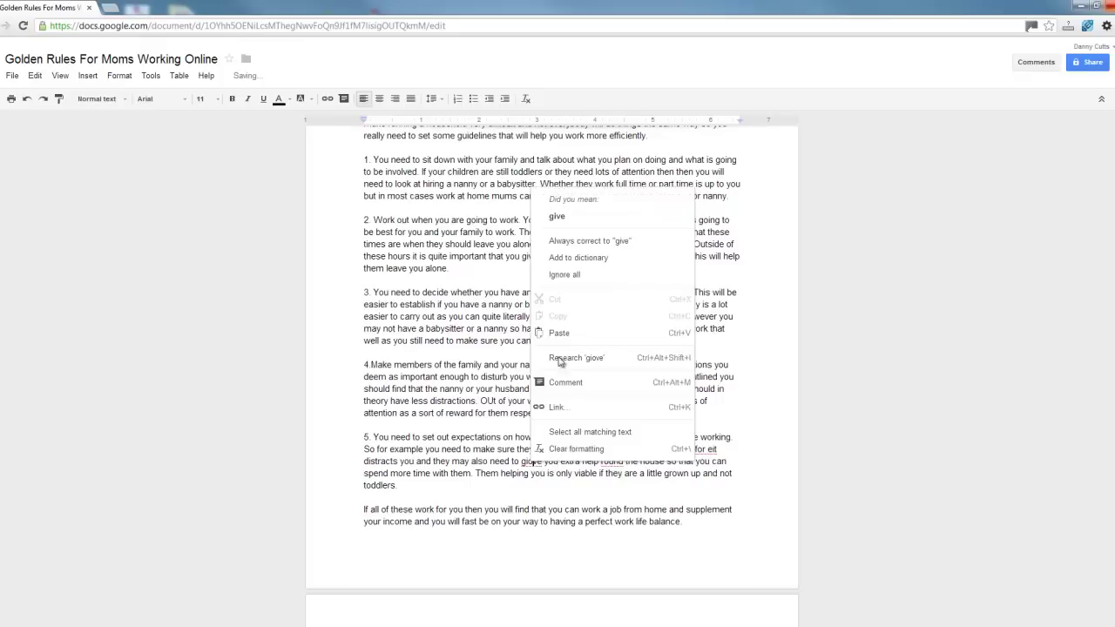
click(553, 202)
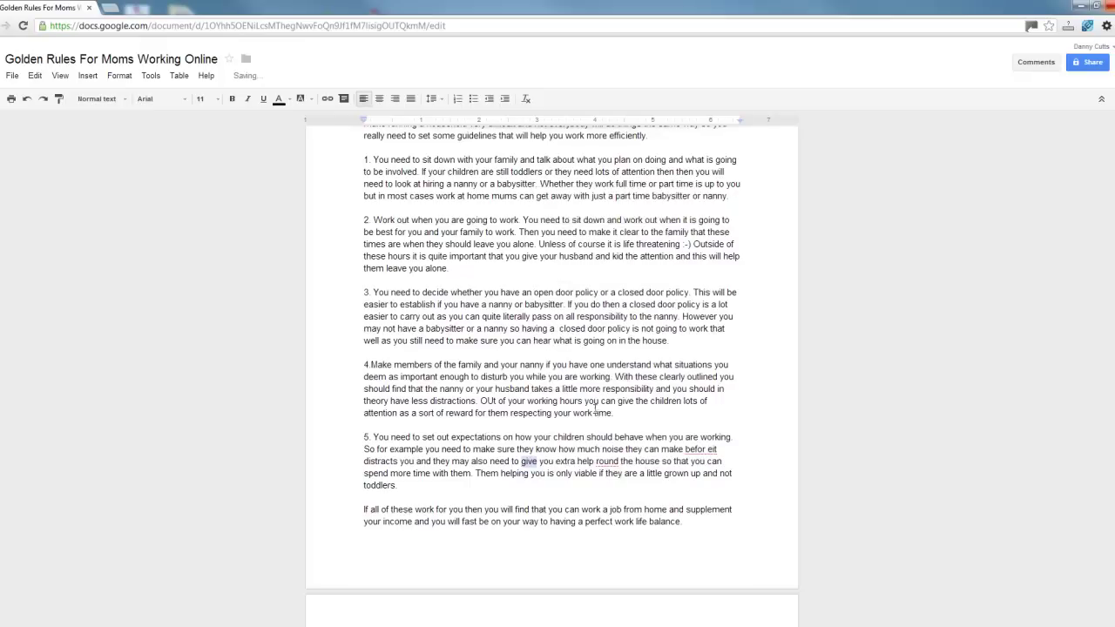
right_click(604, 461)
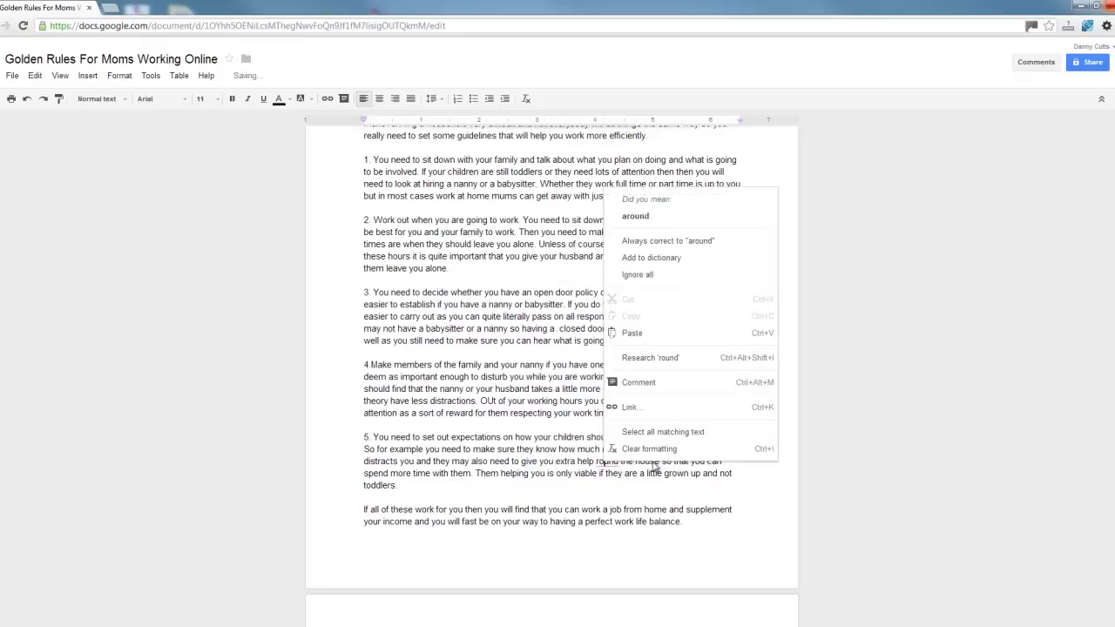
click(645, 223)
right_click(700, 449)
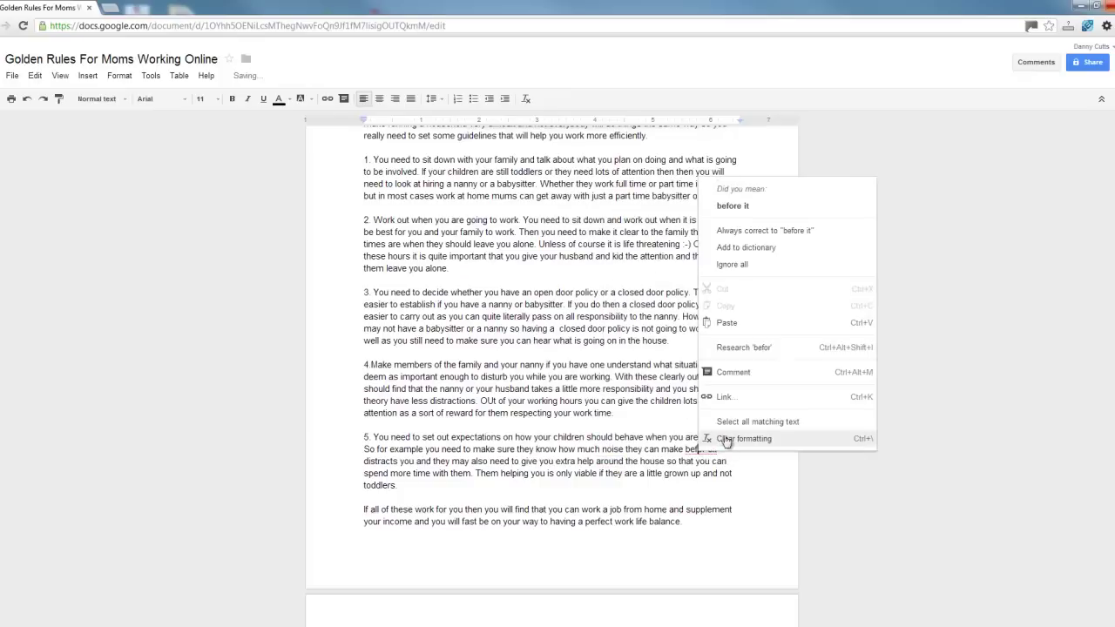
click(733, 205)
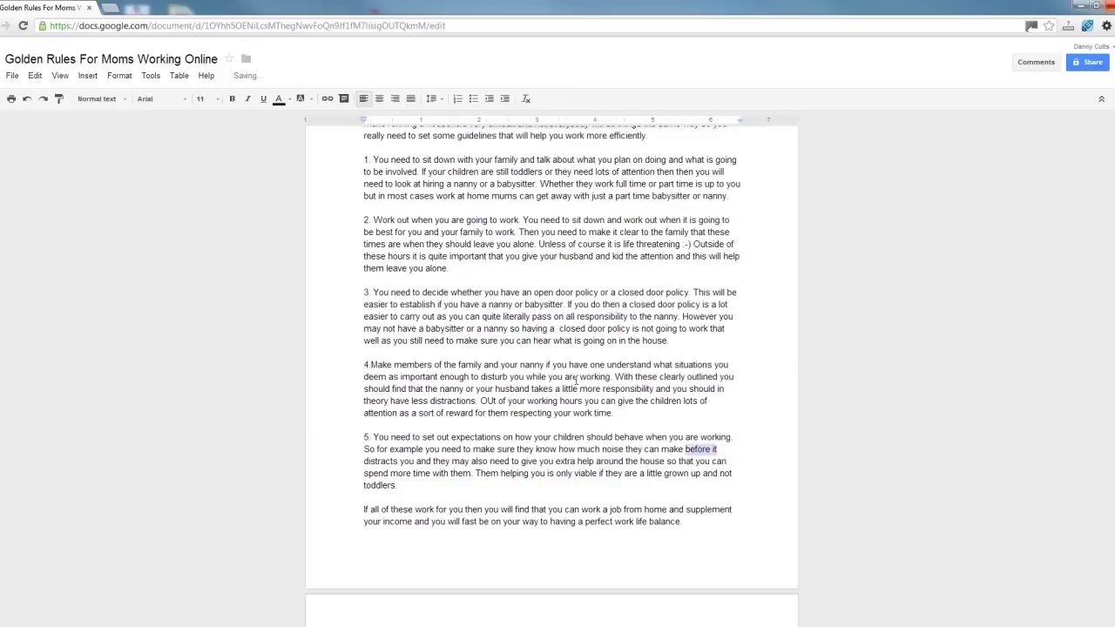
click(544, 473)
scroll(583, 486, up, 4)
scroll(523, 488, down, 4)
scroll(435, 491, down, 3)
scroll(348, 493, down, 2)
scroll(347, 494, down, 3)
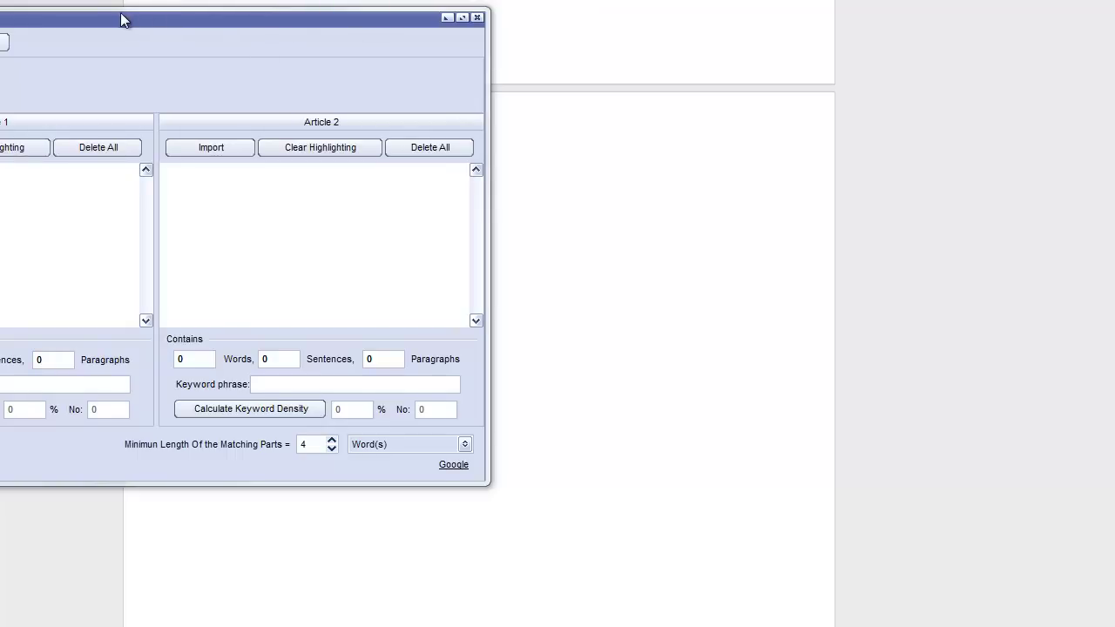
Paste the original article into the checker's Article 2 panel (591 words, 42 sentences)
drag(131, 19, 341, 13)
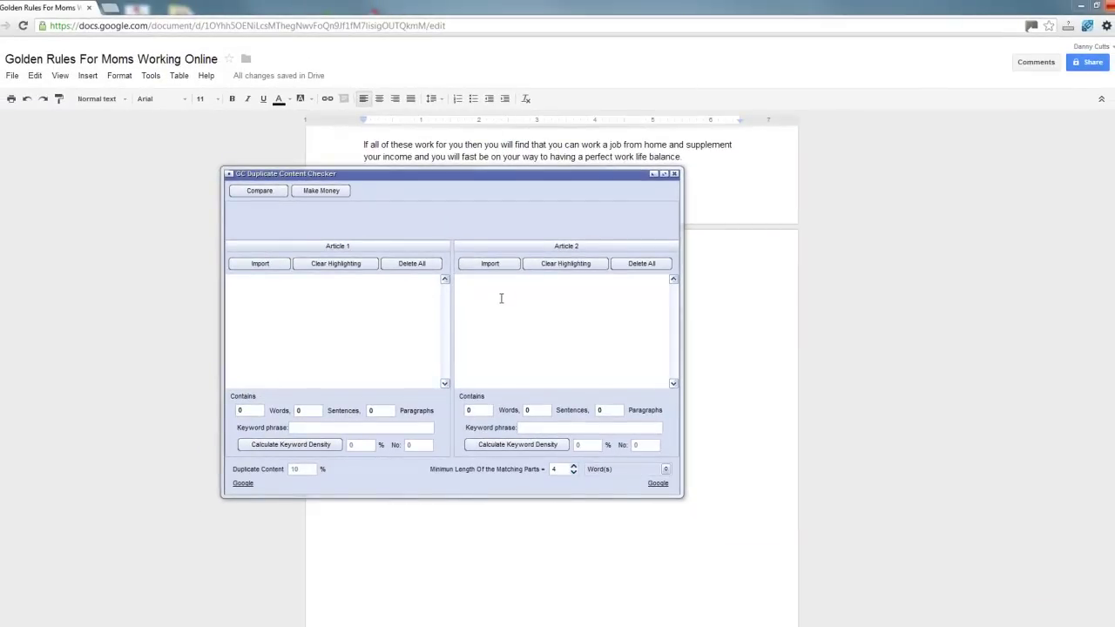
key(ctrl+v)
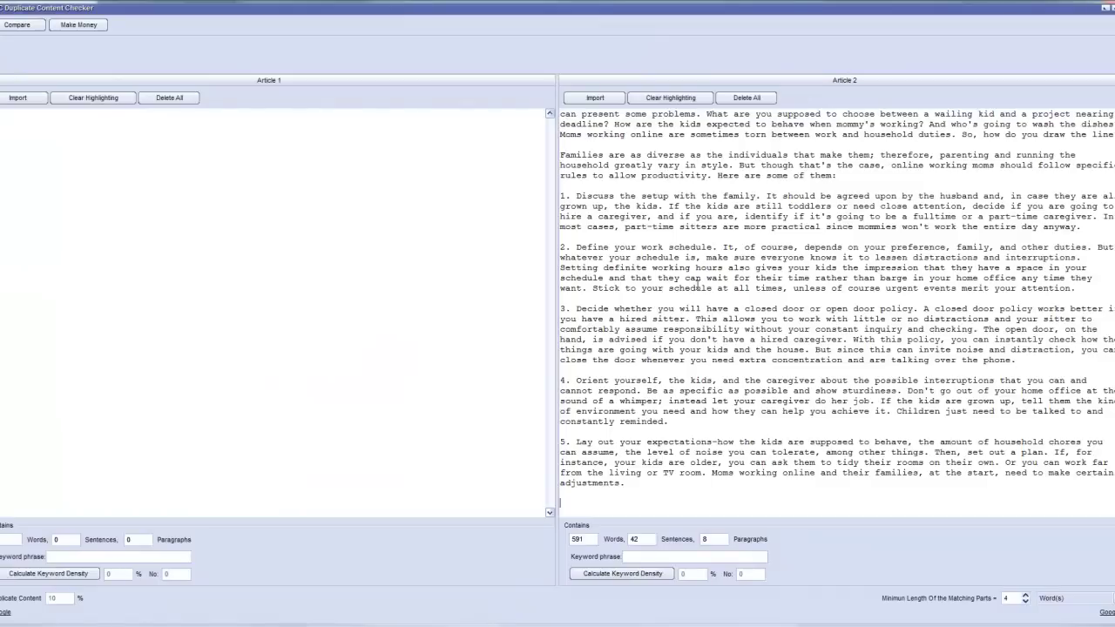
Maximize the checker and delete the title line from Article 2
click(664, 173)
scroll(758, 290, up, 2)
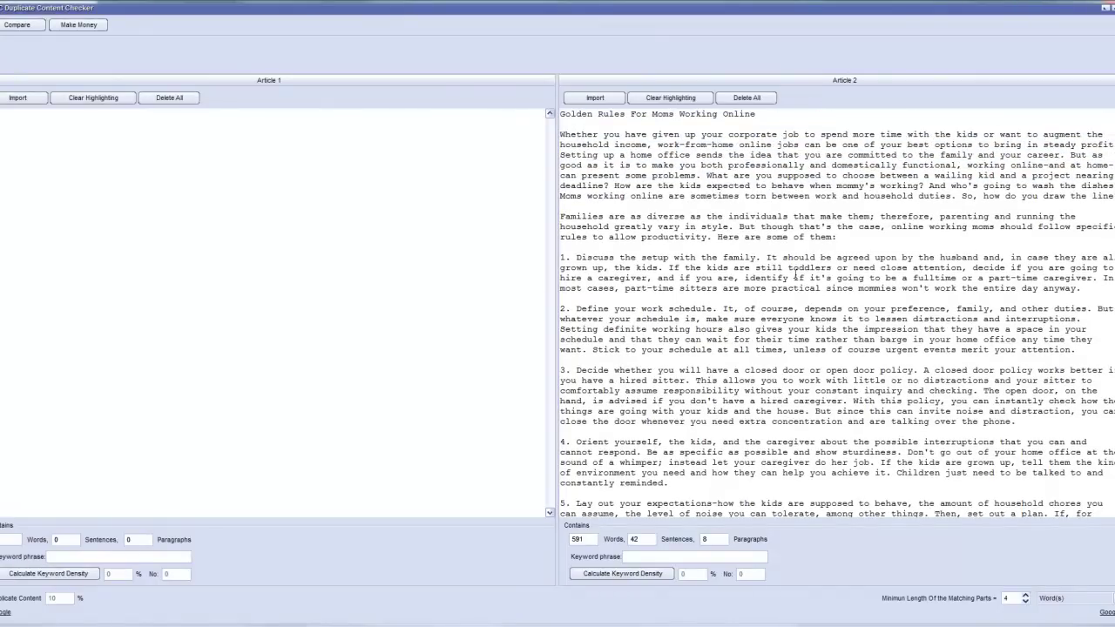
drag(788, 119, 517, 112)
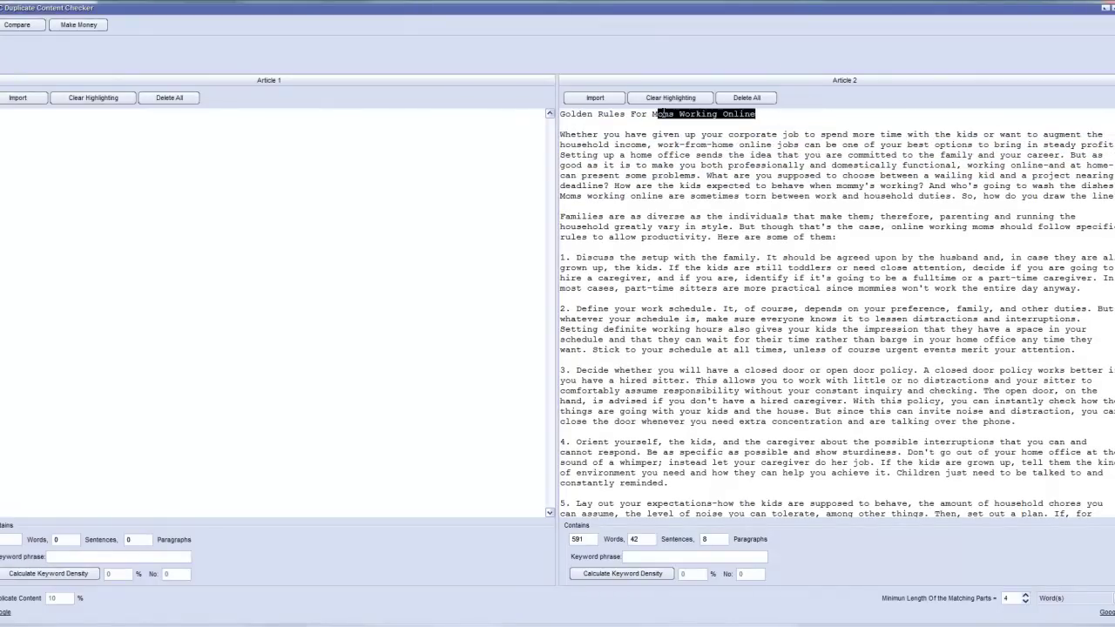
key(Delete)
key(Delete)
key(Delete)
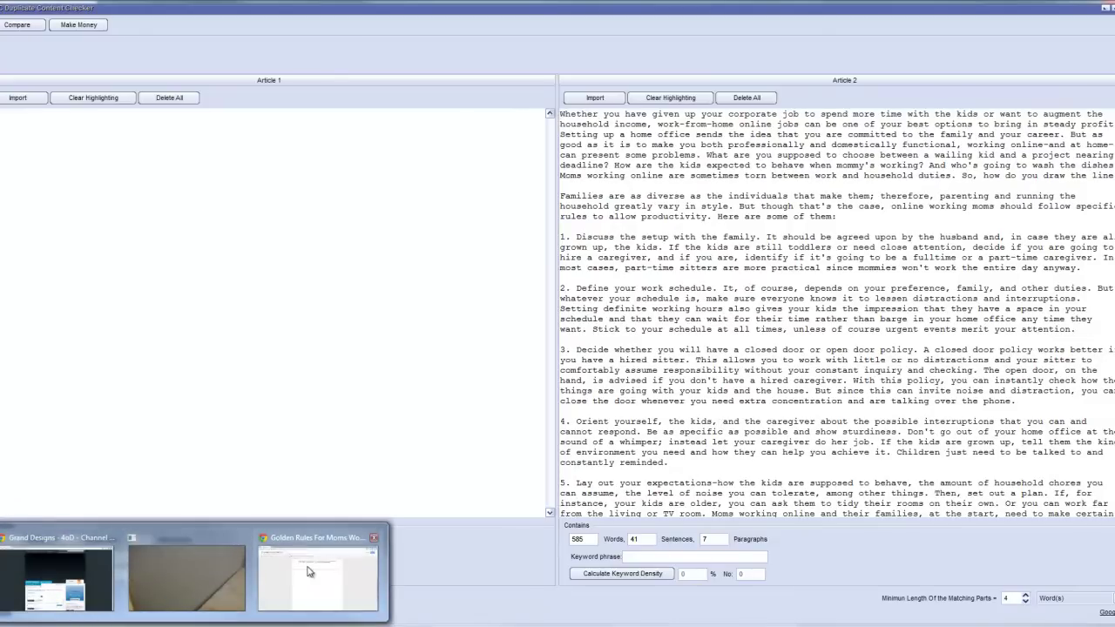
Paste the rewritten Google Docs article into Article 1, giving 27 sentences and 8 paragraphs
click(309, 572)
scroll(520, 278, up, 5)
scroll(531, 288, up, 3)
mouse_move(365, 216)
mouse_down()
mouse_move(673, 485)
mouse_move(700, 447)
mouse_up()
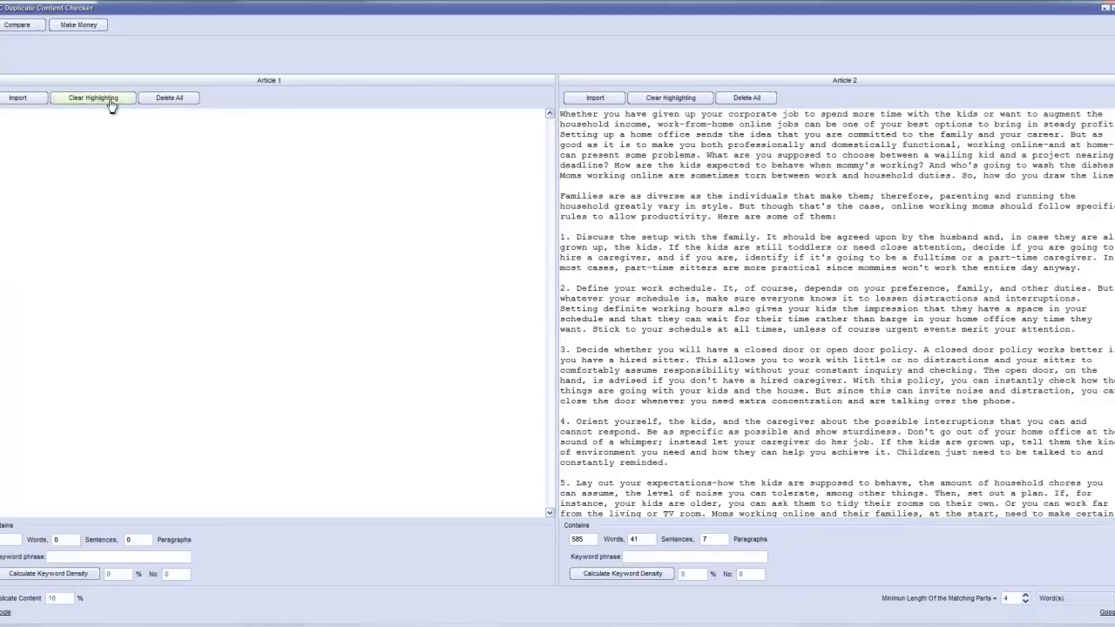
click(113, 113)
key(ctrl+v)
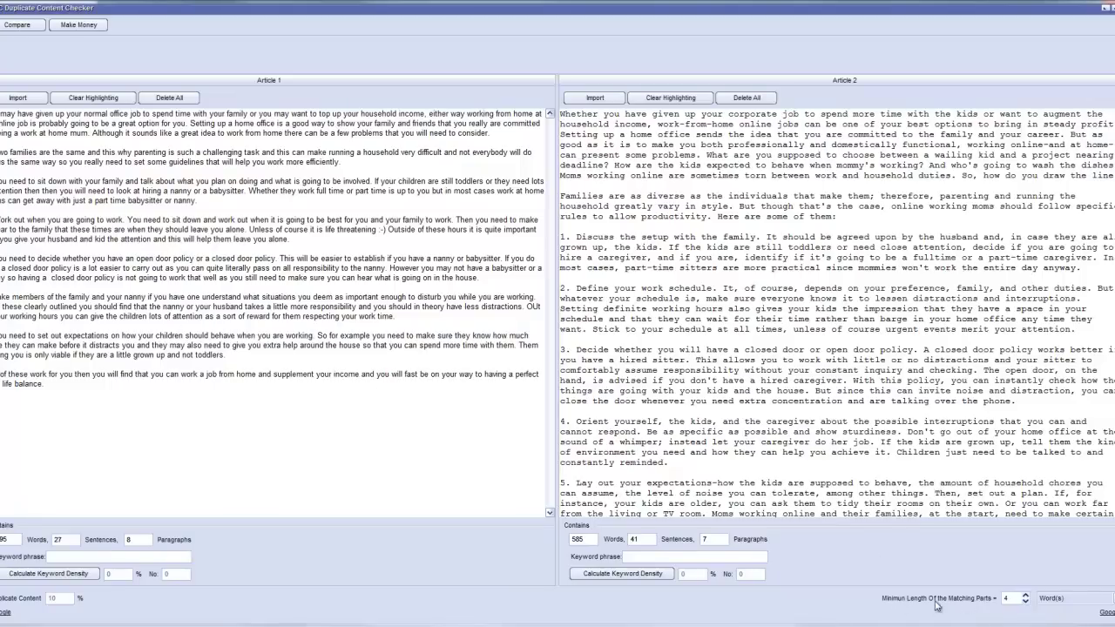
Compare the articles with a minimum match length of 4, showing about 6% duplicate content
click(1010, 605)
click(17, 28)
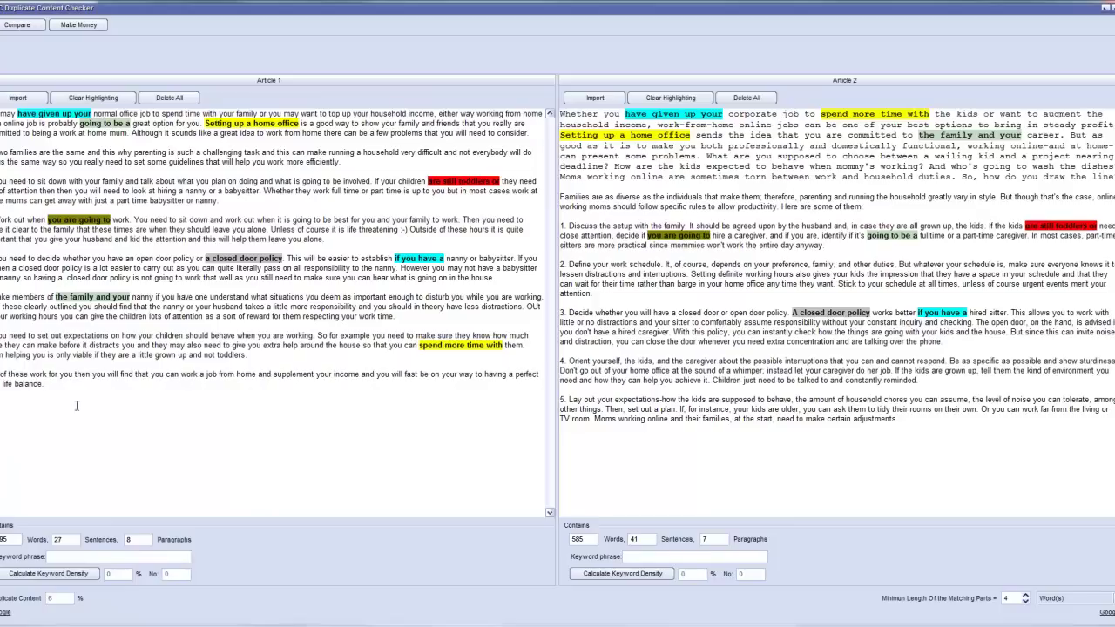
mouse_move(66, 389)
mouse_down()
mouse_move(2, 220)
mouse_move(1, 113)
mouse_up()
click(21, 162)
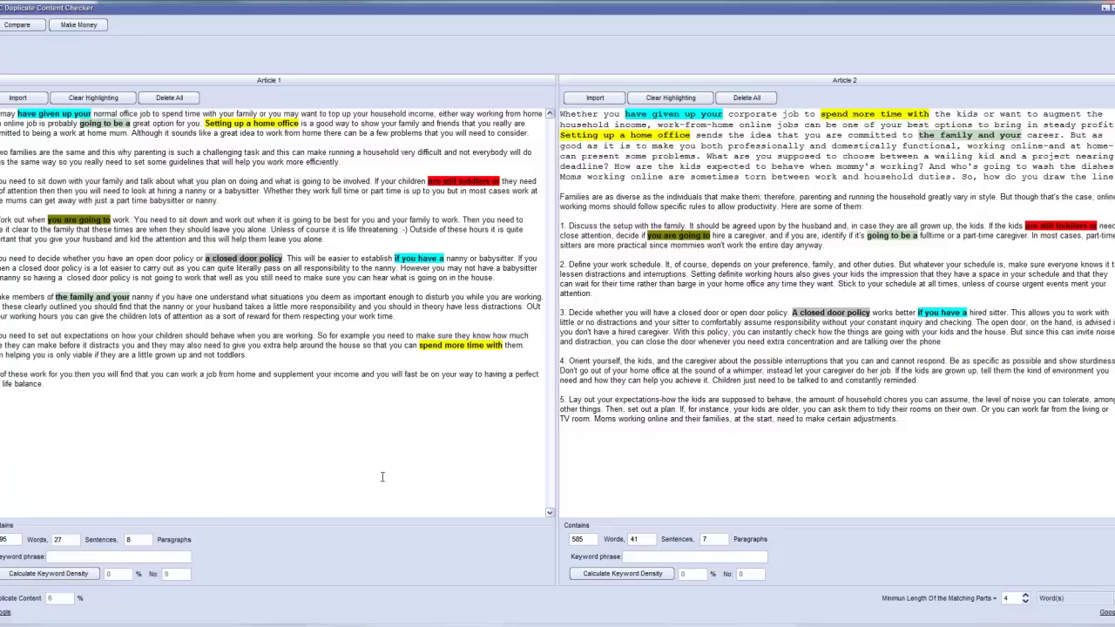